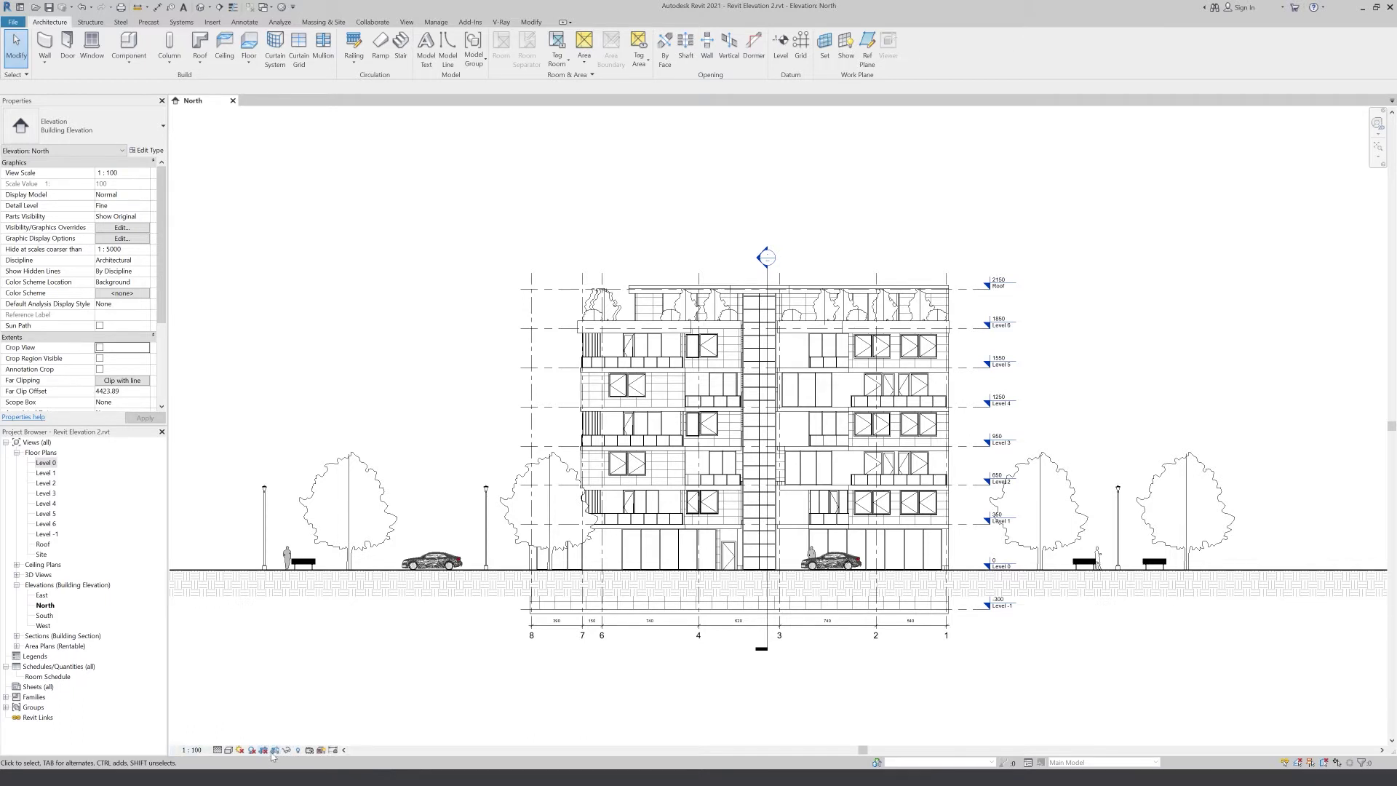
# - Crop the North elevation tightly around the building, then hide the crop boundary line
pyautogui.click(275, 749)
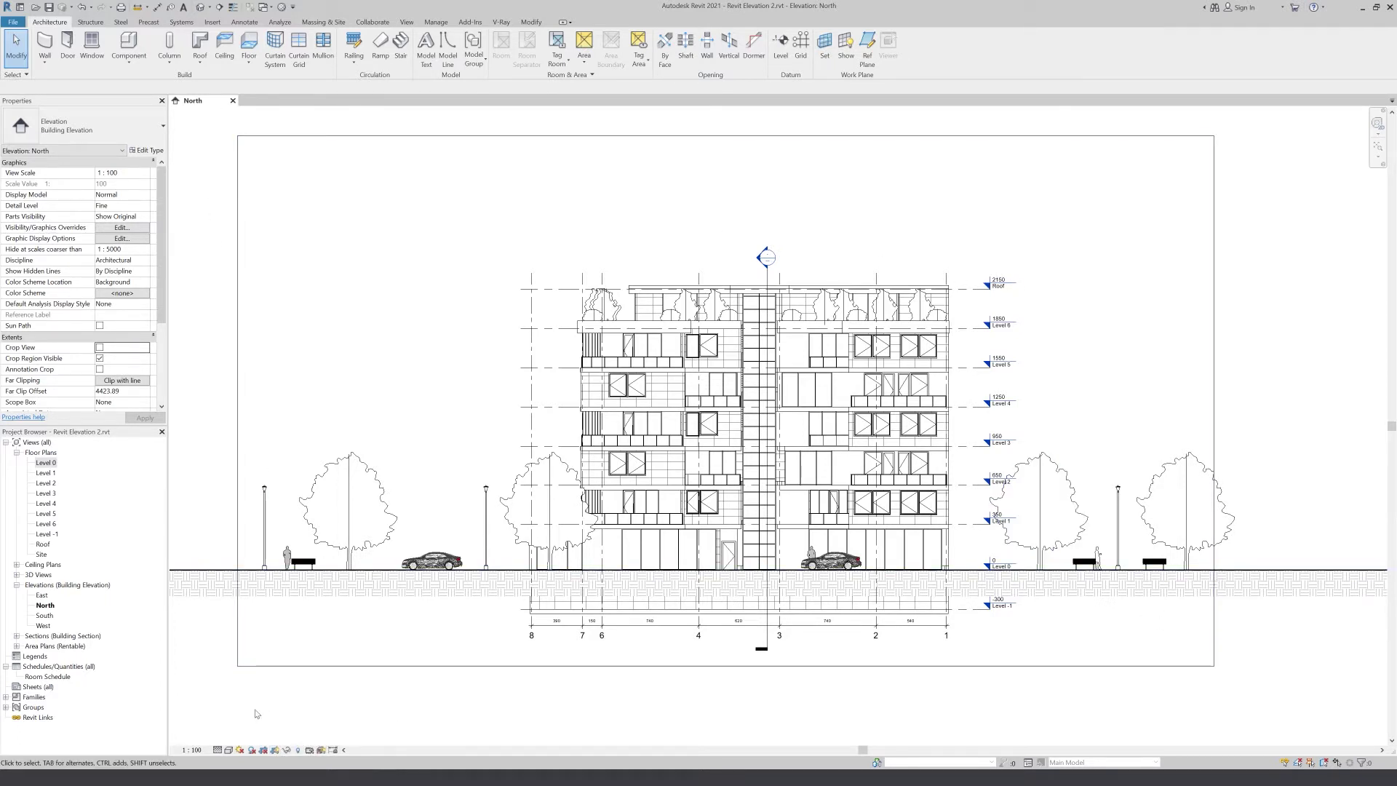
pyautogui.click(263, 749)
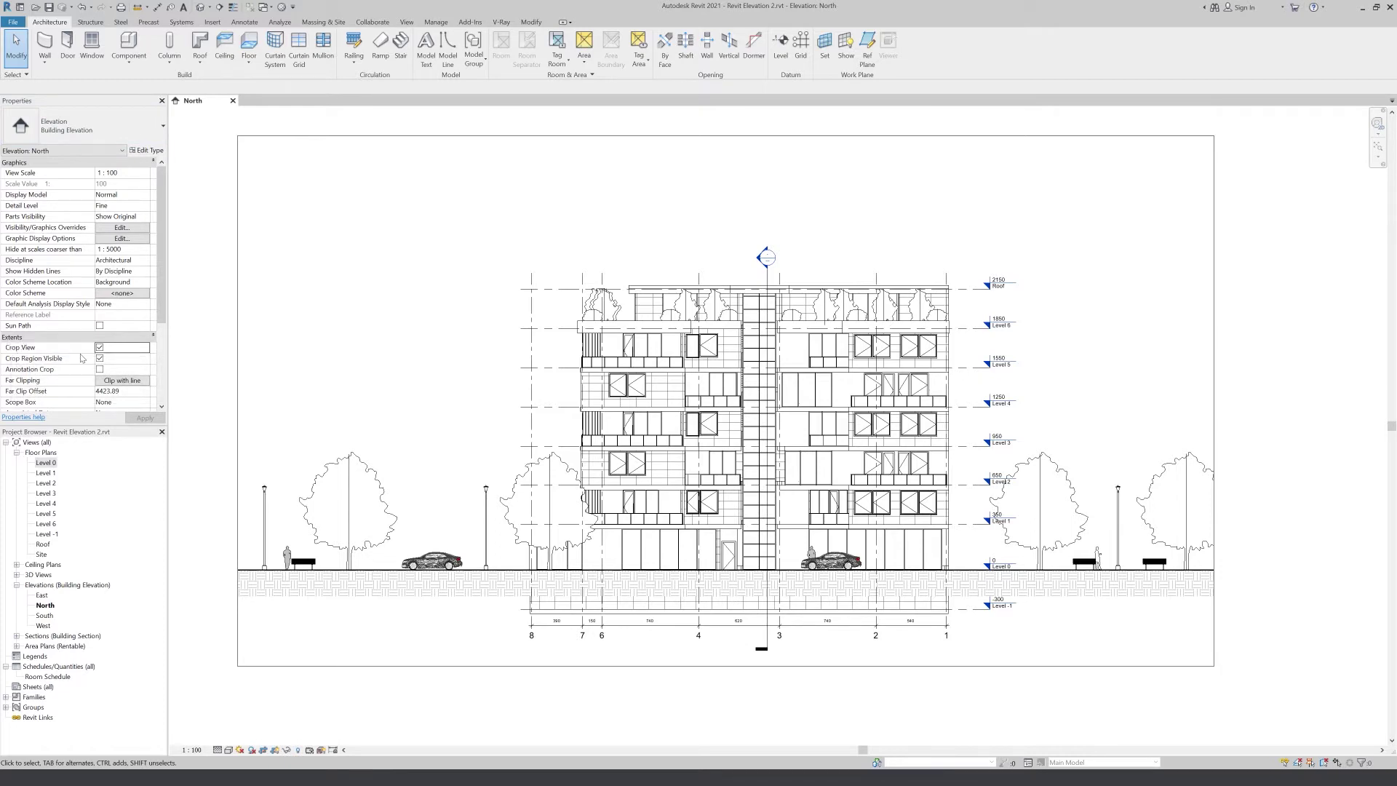
pyautogui.click(239, 389)
pyautogui.moveTo(538, 527); pyautogui.dragTo(535, 535, button='middle')
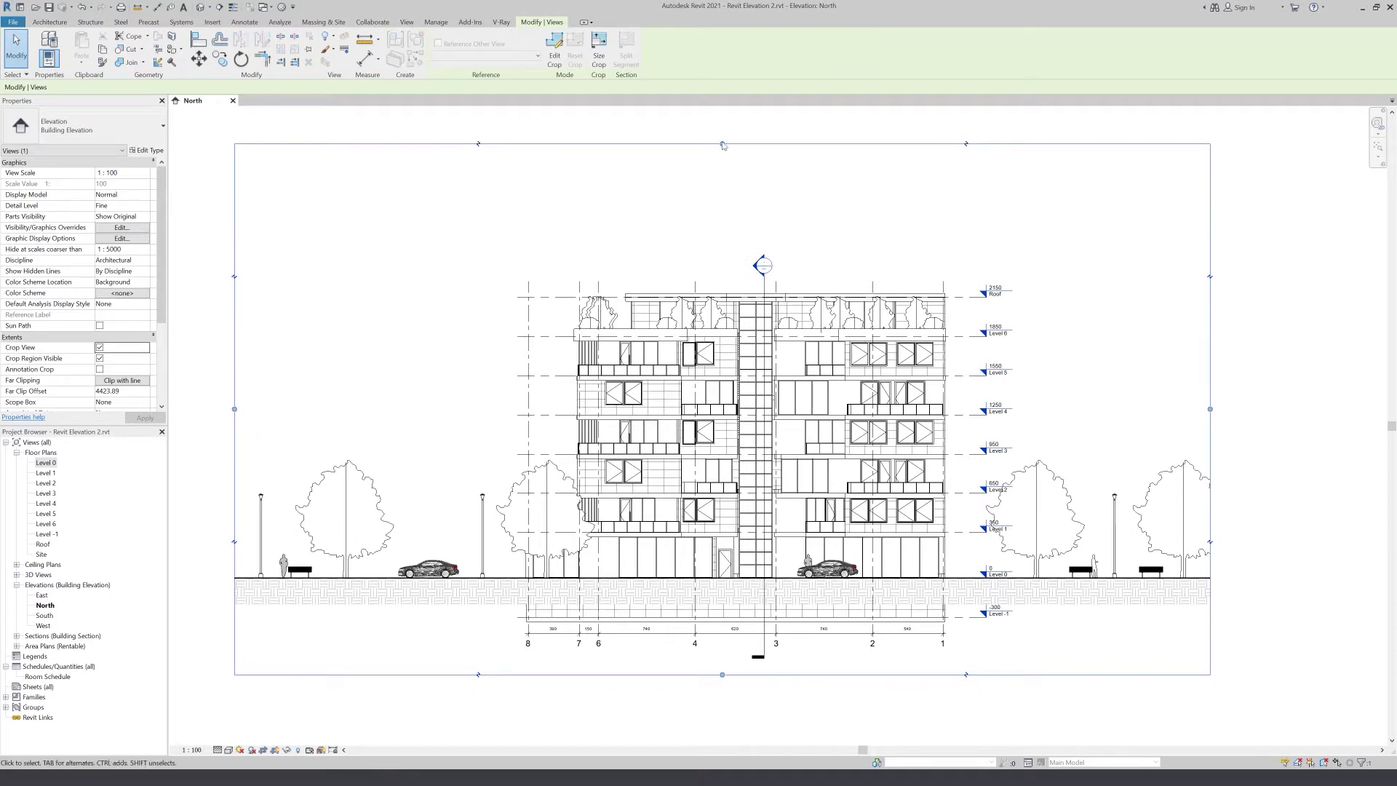
pyautogui.moveTo(722, 144); pyautogui.dragTo(722, 123)
pyautogui.press('Escape')
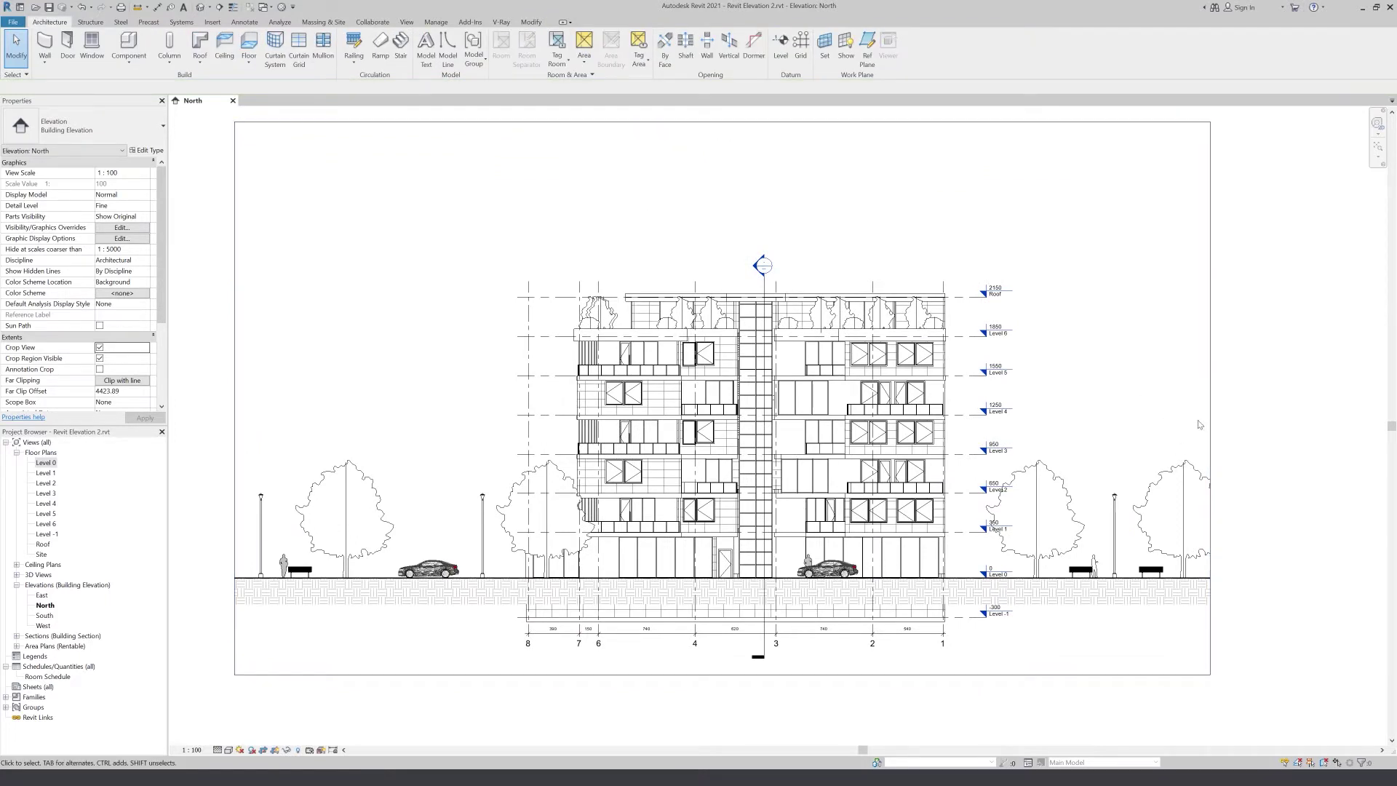
pyautogui.click(1210, 426)
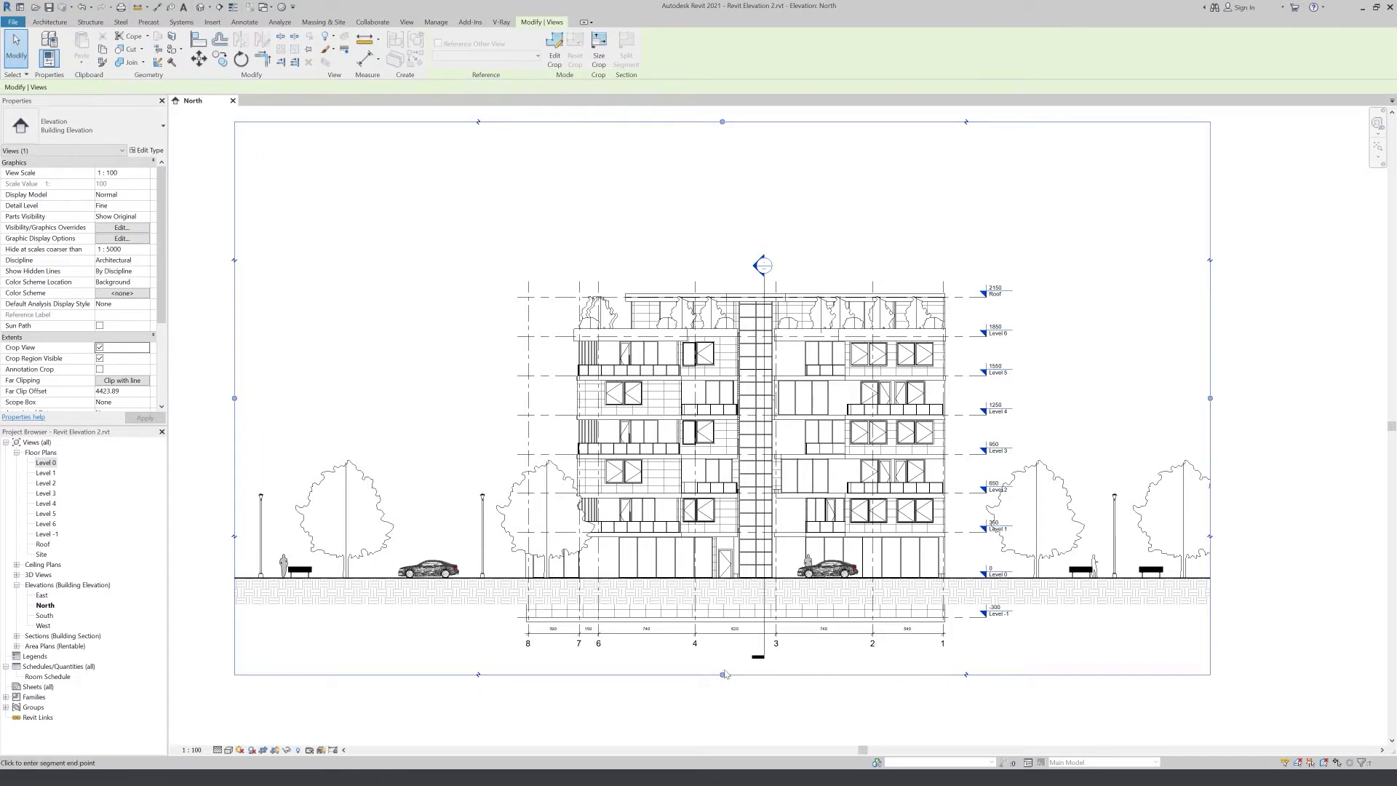
pyautogui.moveTo(725, 674); pyautogui.dragTo(726, 668)
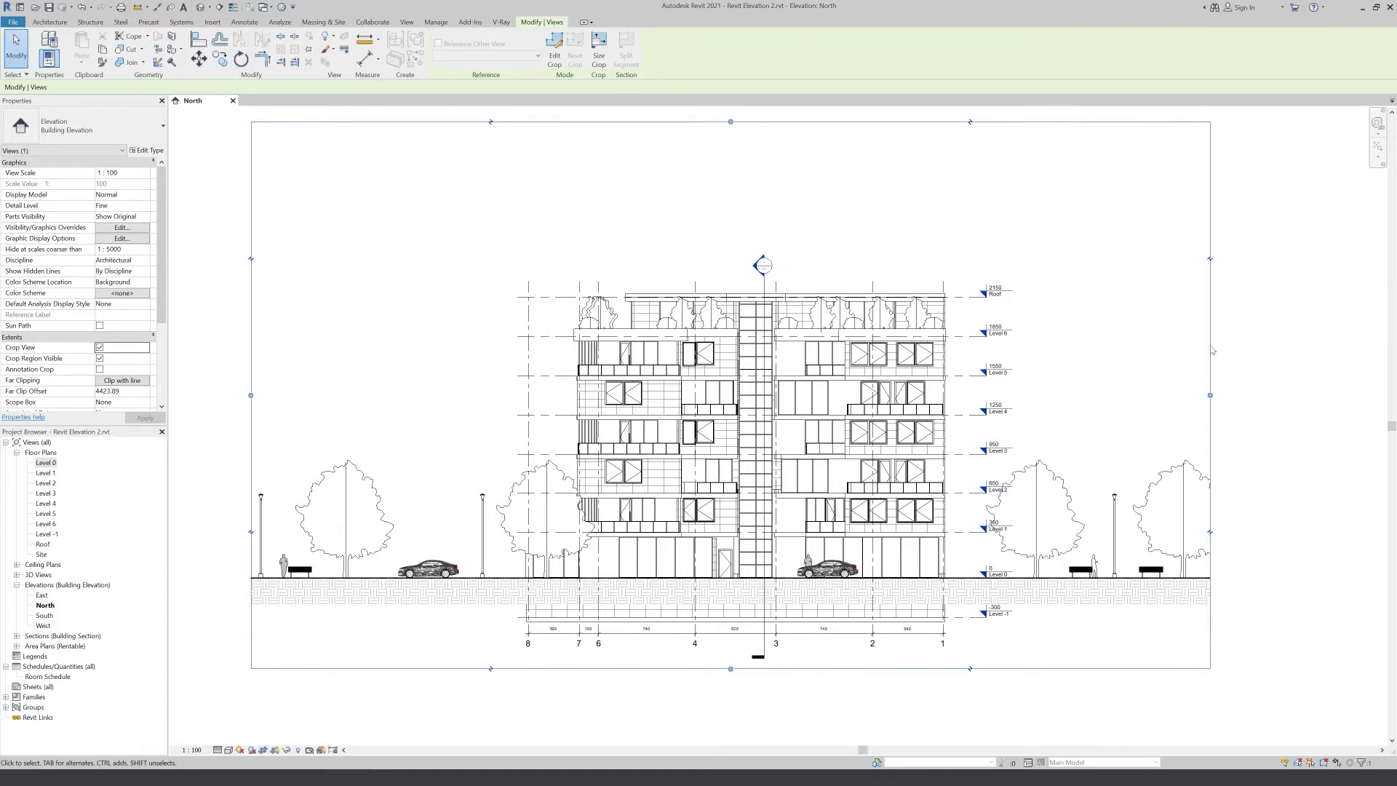
pyautogui.click(275, 749)
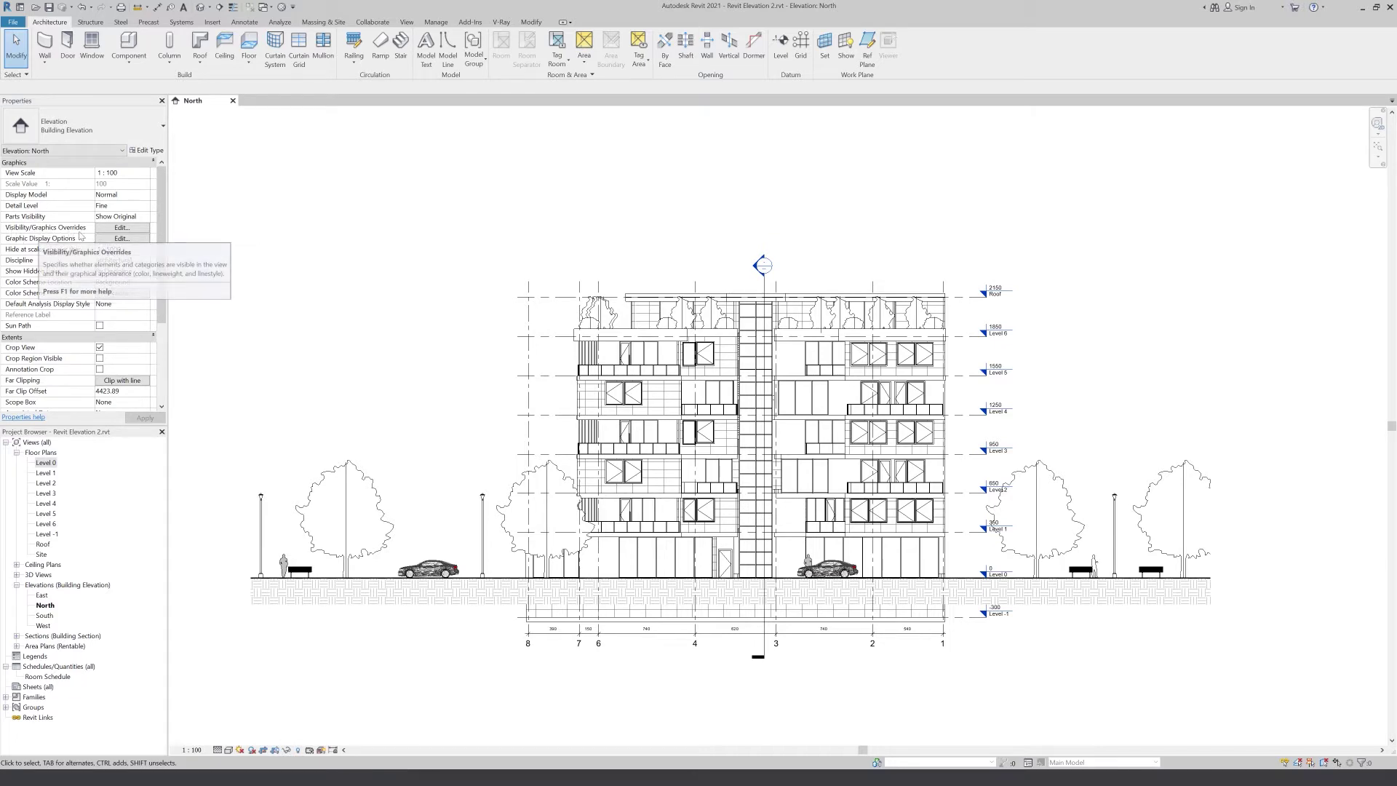
# - Switch off all annotation categories in Visibility/Graphics so grids, levels and dimensions disappear
pyautogui.click(121, 227)
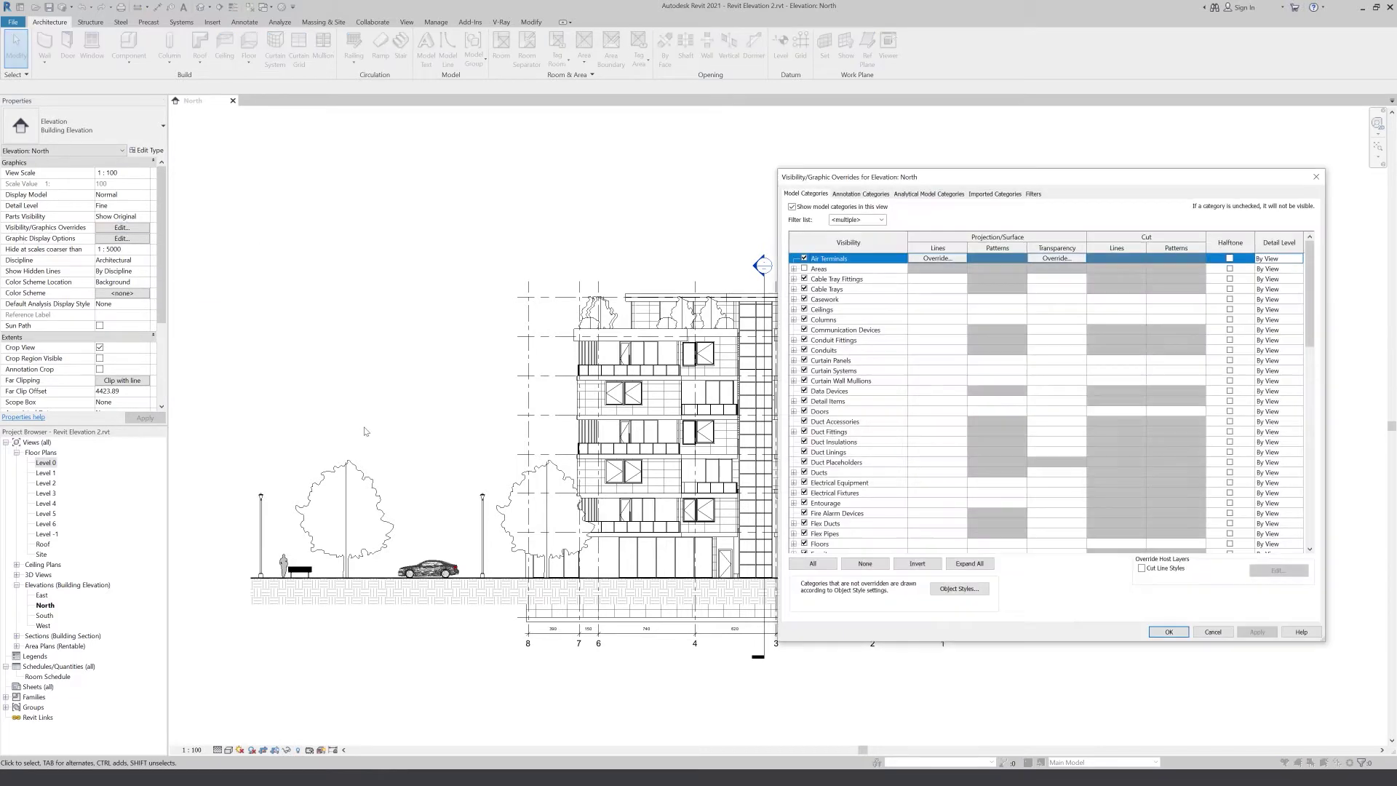
pyautogui.click(868, 195)
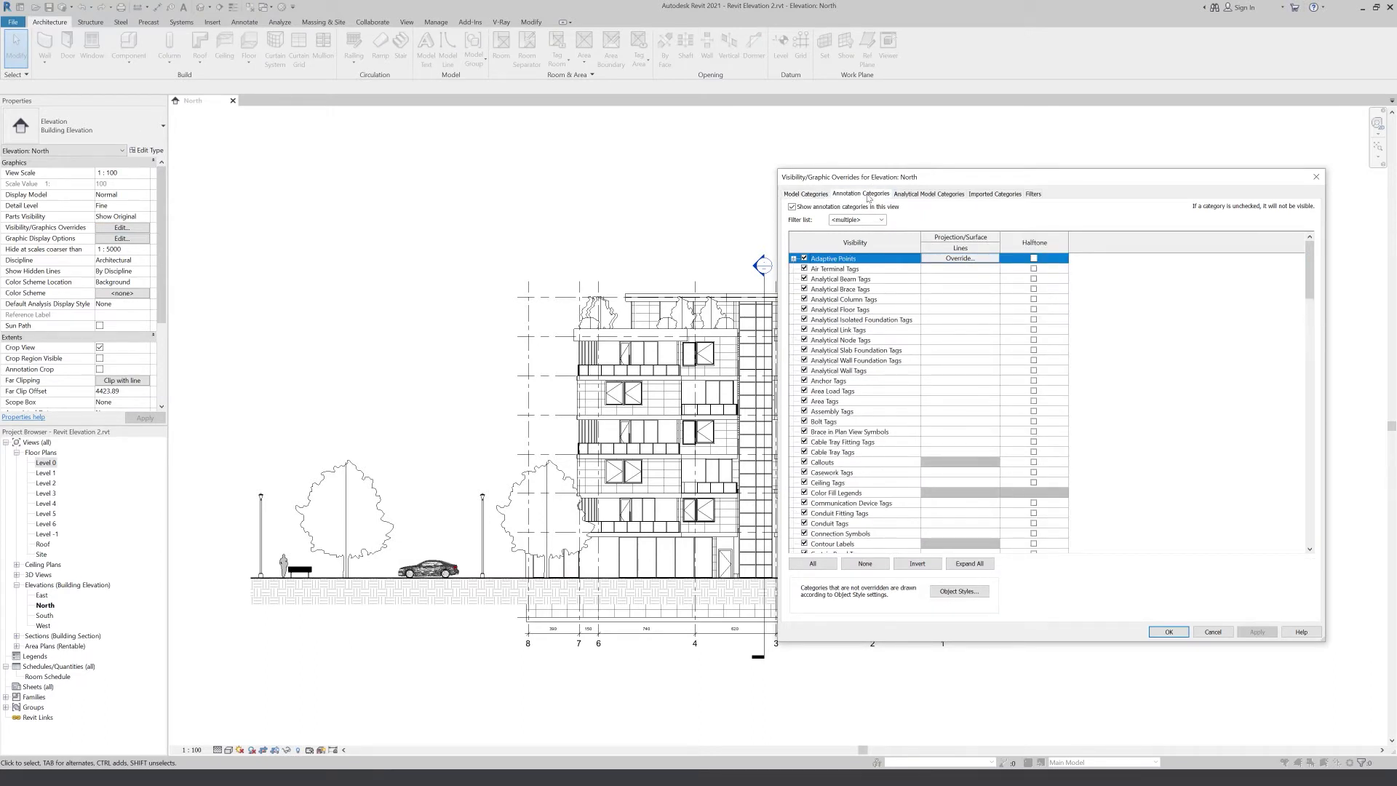
pyautogui.click(806, 193)
pyautogui.click(861, 193)
pyautogui.moveTo(907, 176); pyautogui.dragTo(695, 167)
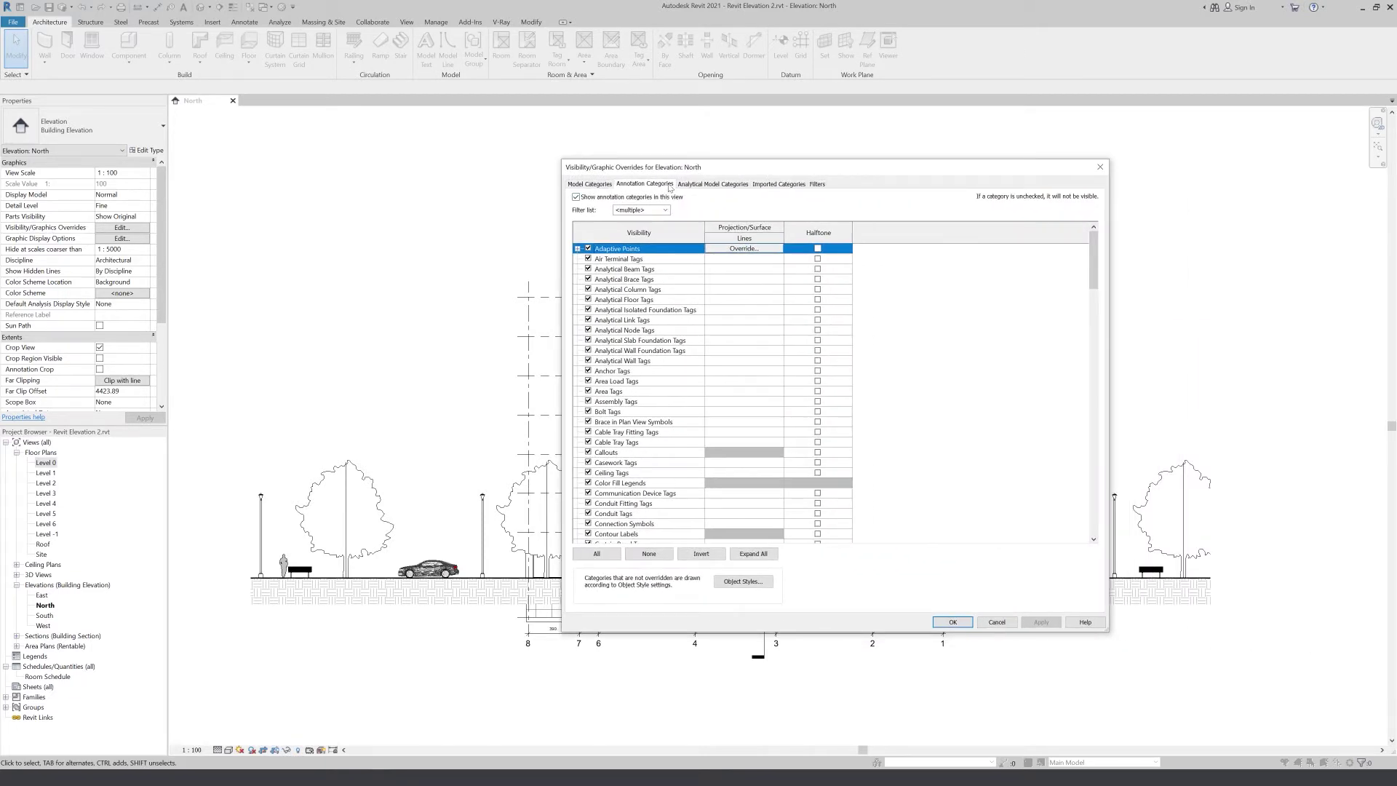
pyautogui.click(577, 198)
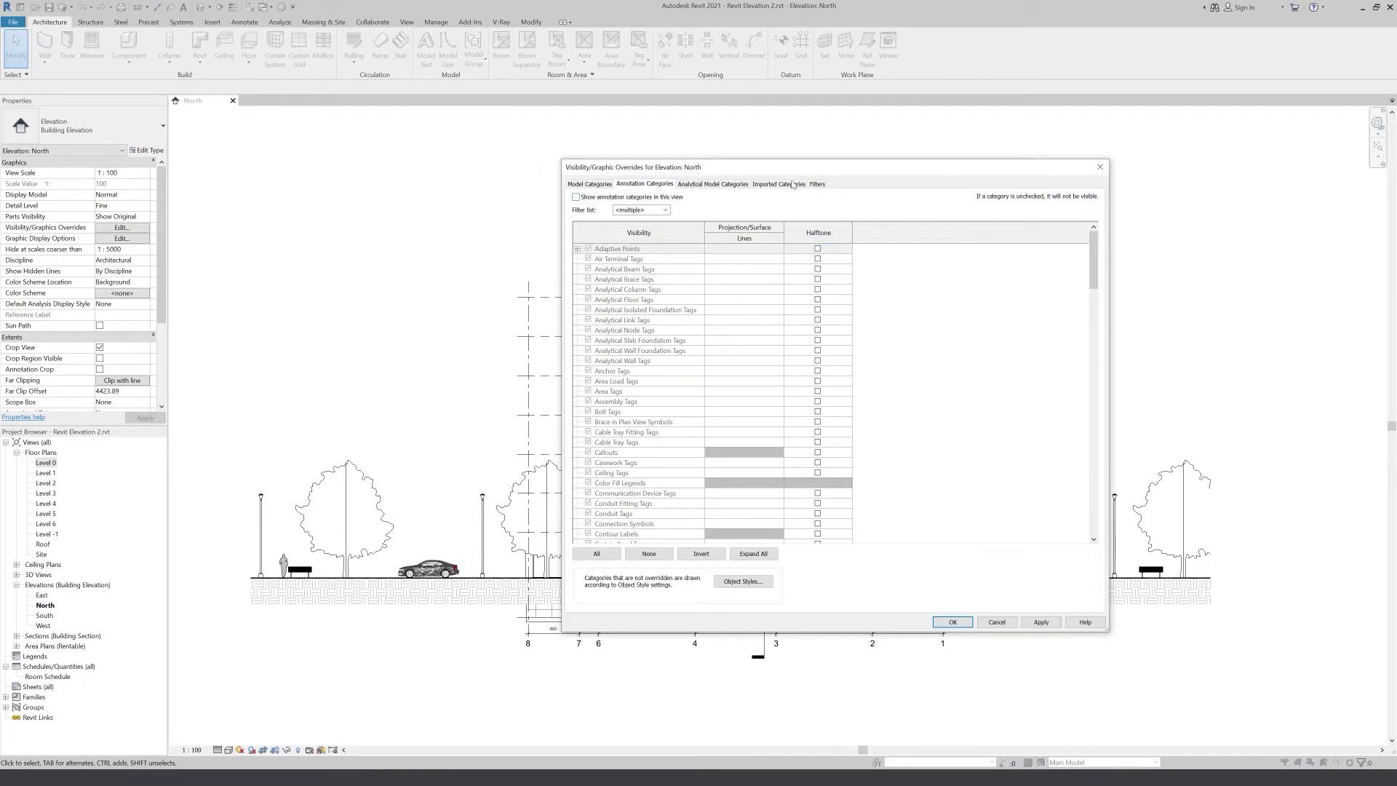
pyautogui.moveTo(762, 175); pyautogui.dragTo(1011, 183)
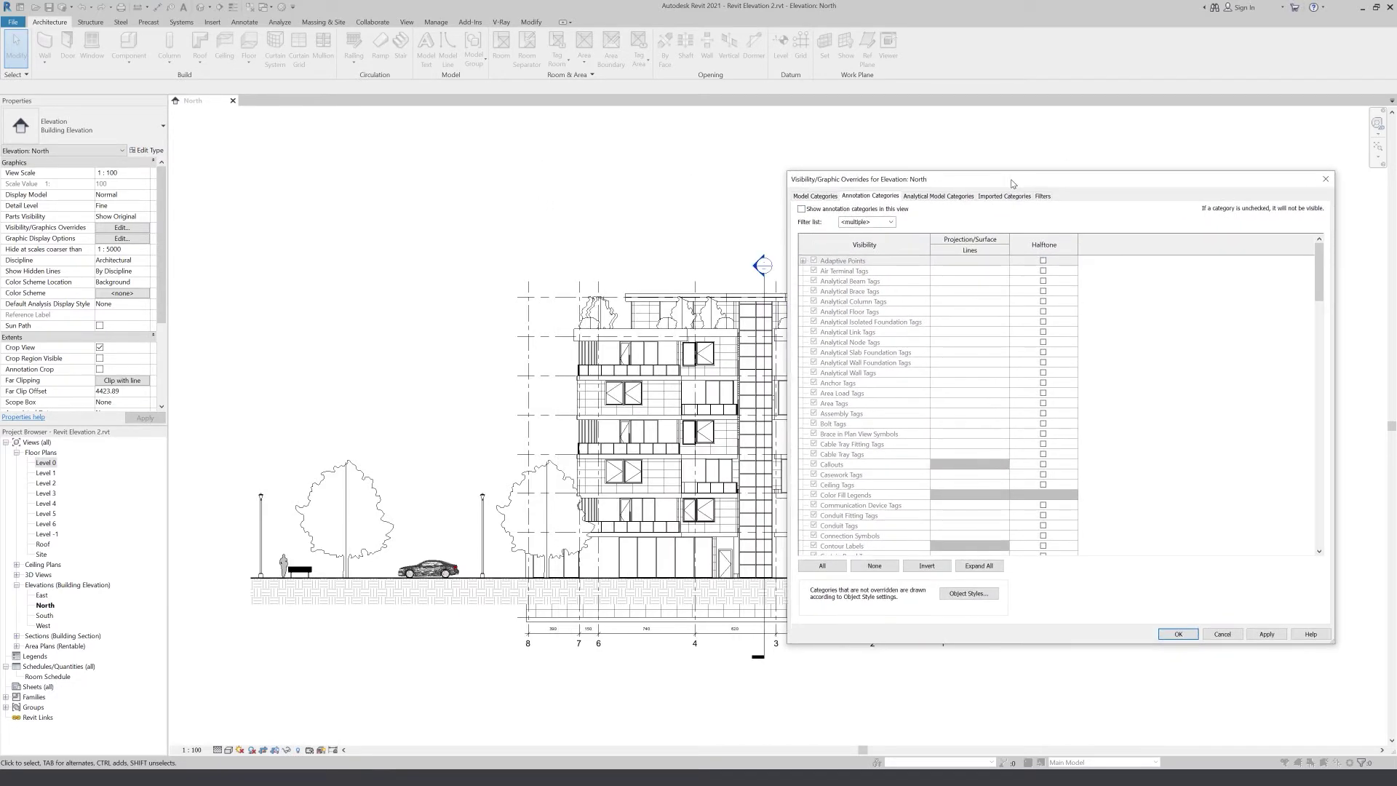
pyautogui.click(1267, 634)
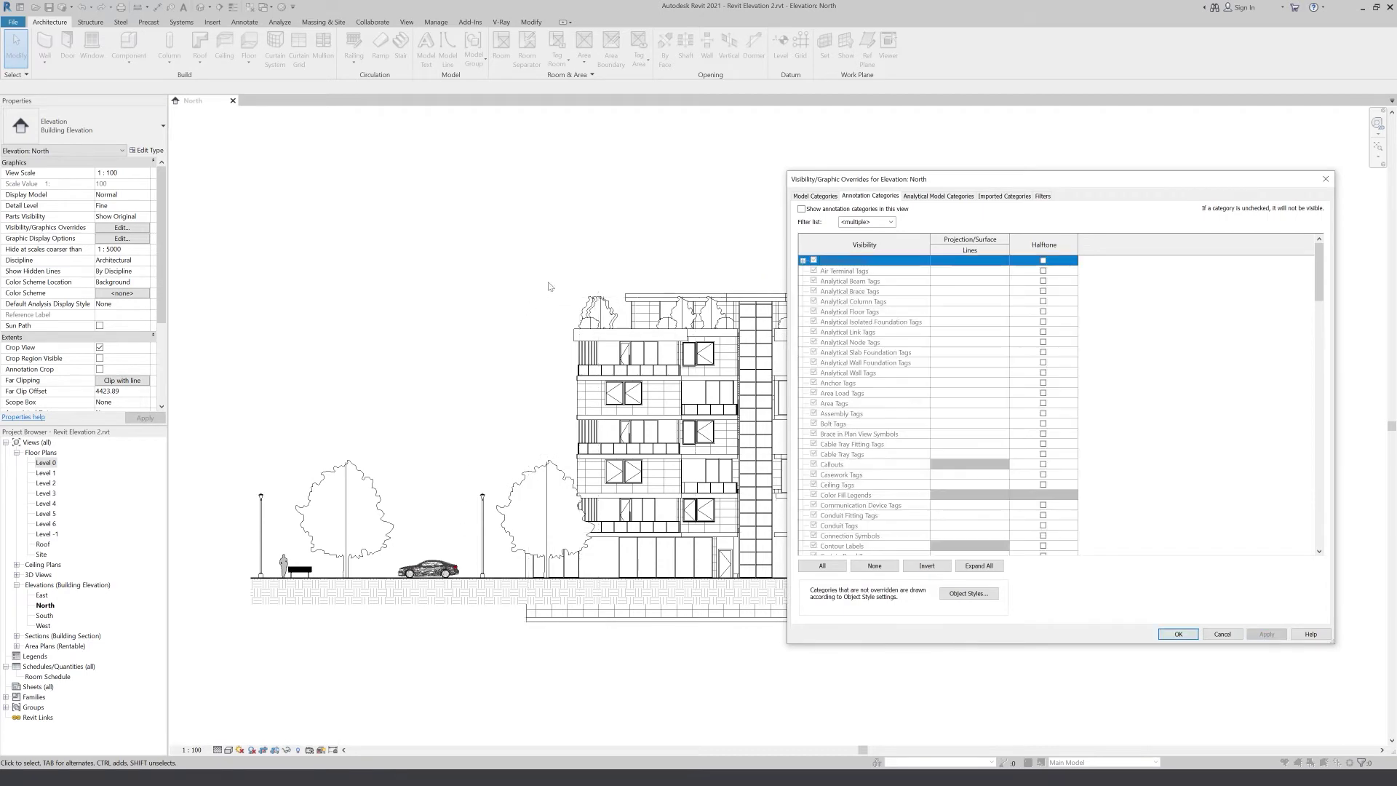
pyautogui.click(1178, 634)
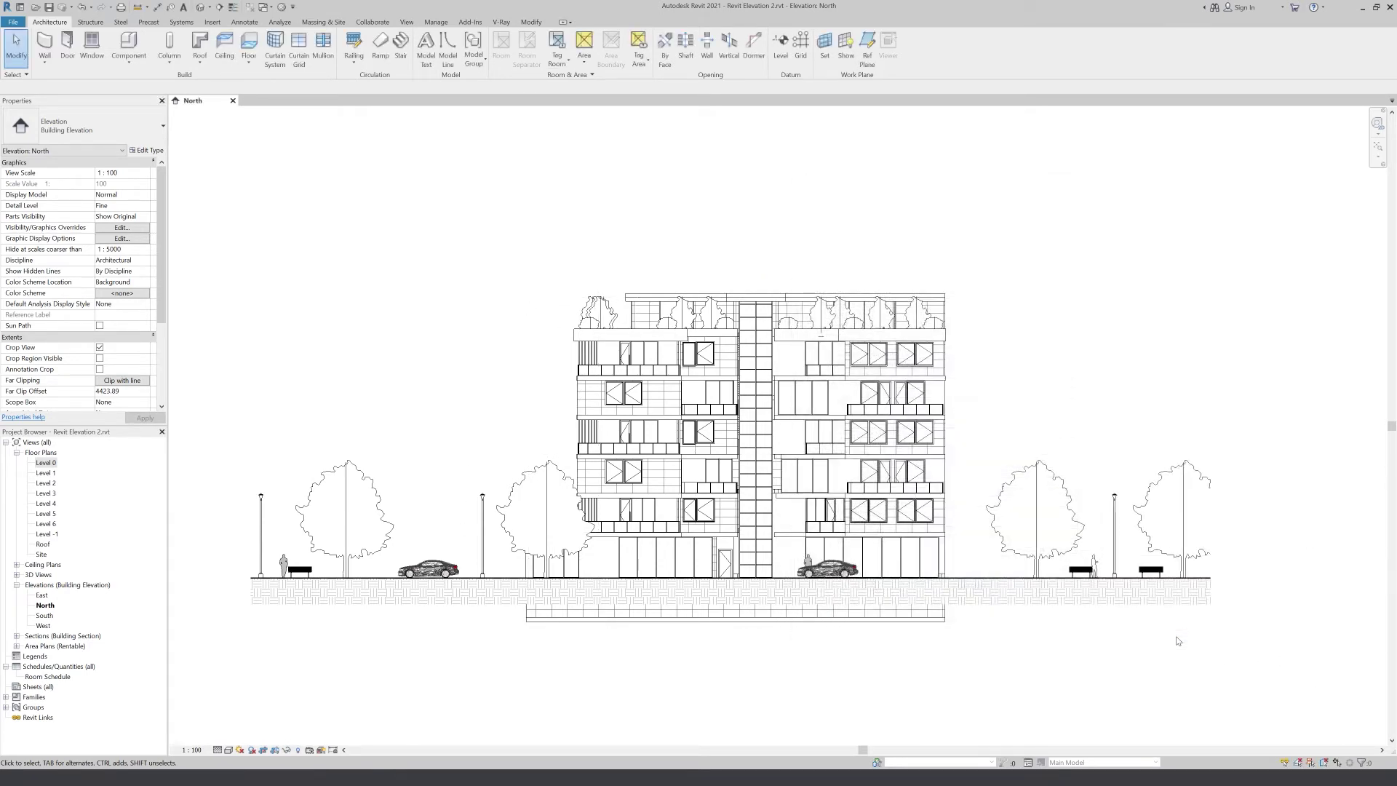
# - Keep Fine detail level, set the site poche base elevation to -400, and enable shadows
pyautogui.click(227, 750)
pyautogui.click(232, 740)
pyautogui.click(344, 22)
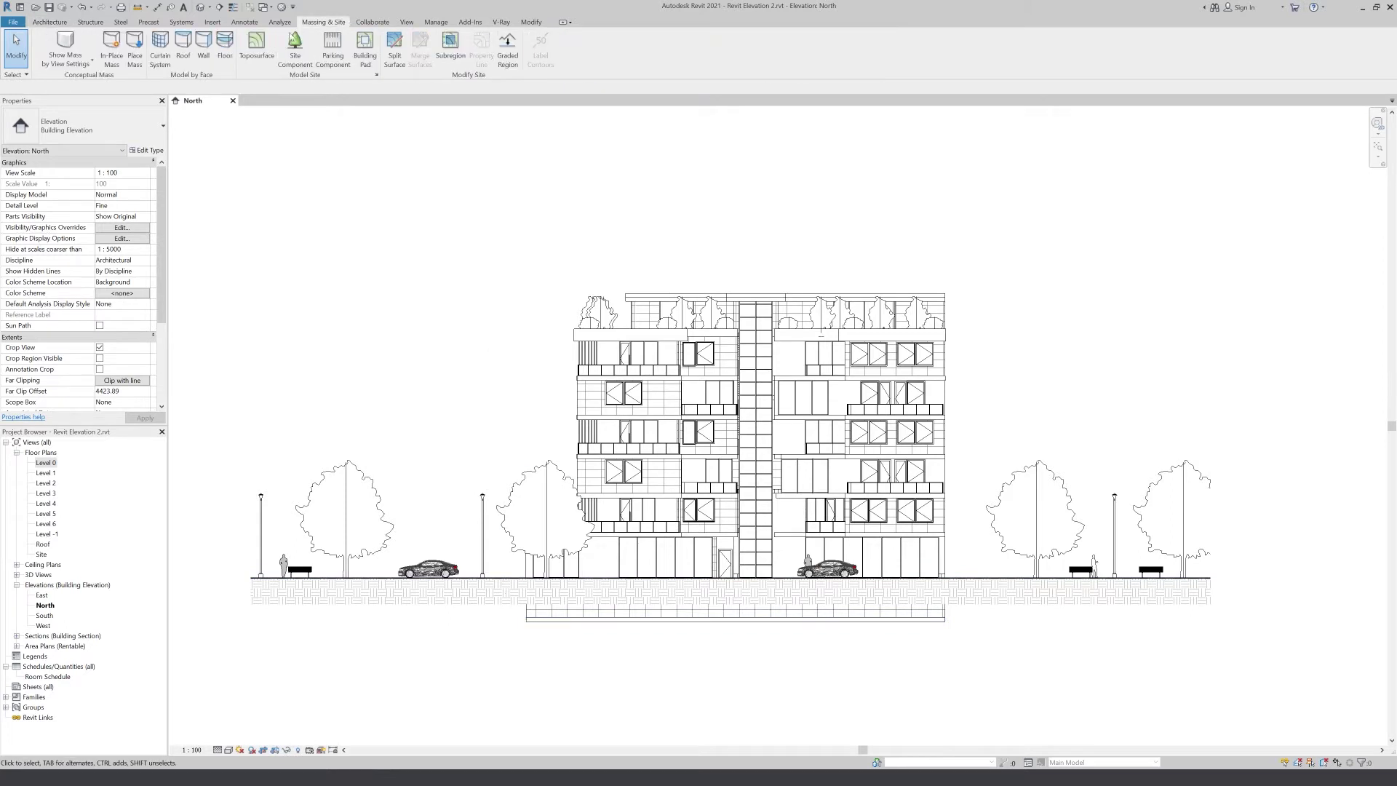
pyautogui.click(375, 75)
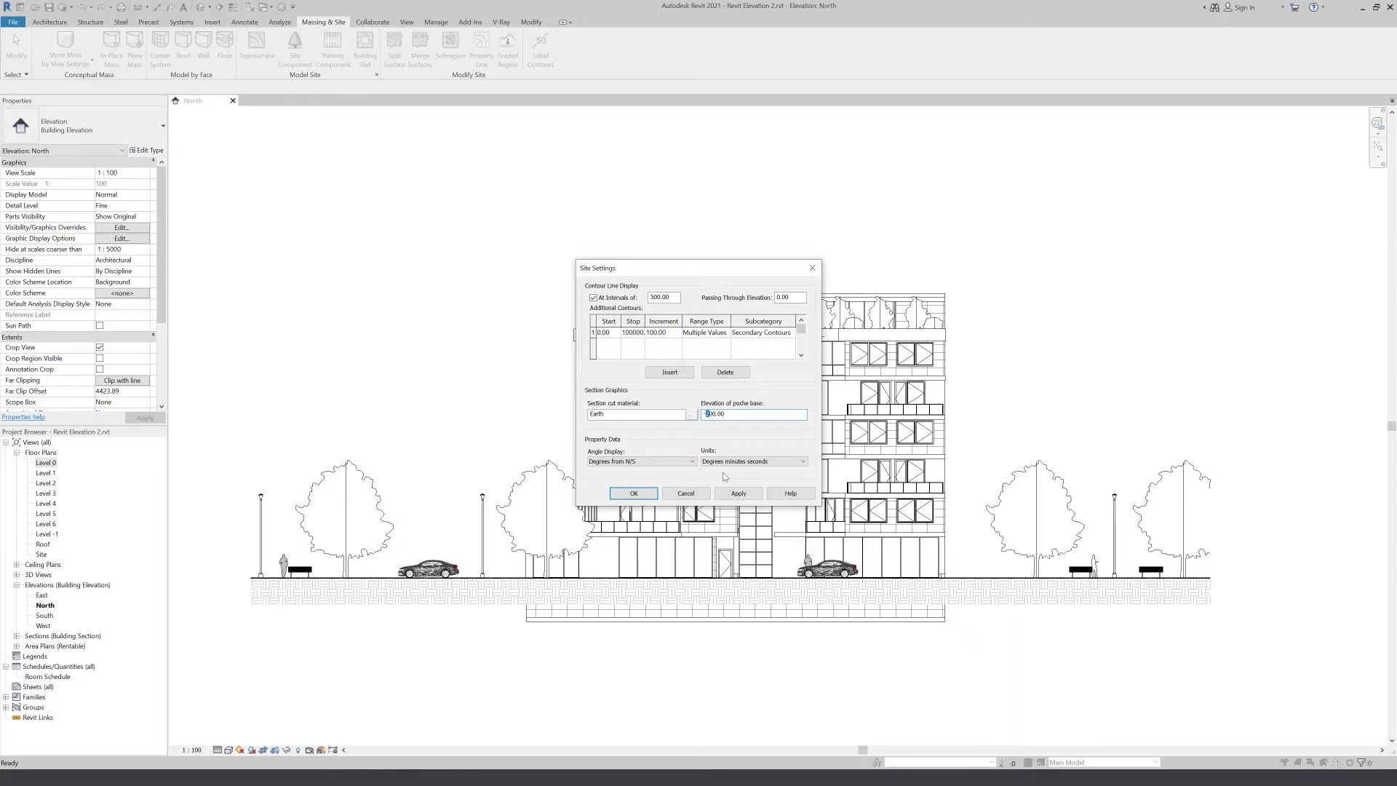
pyautogui.click(738, 493)
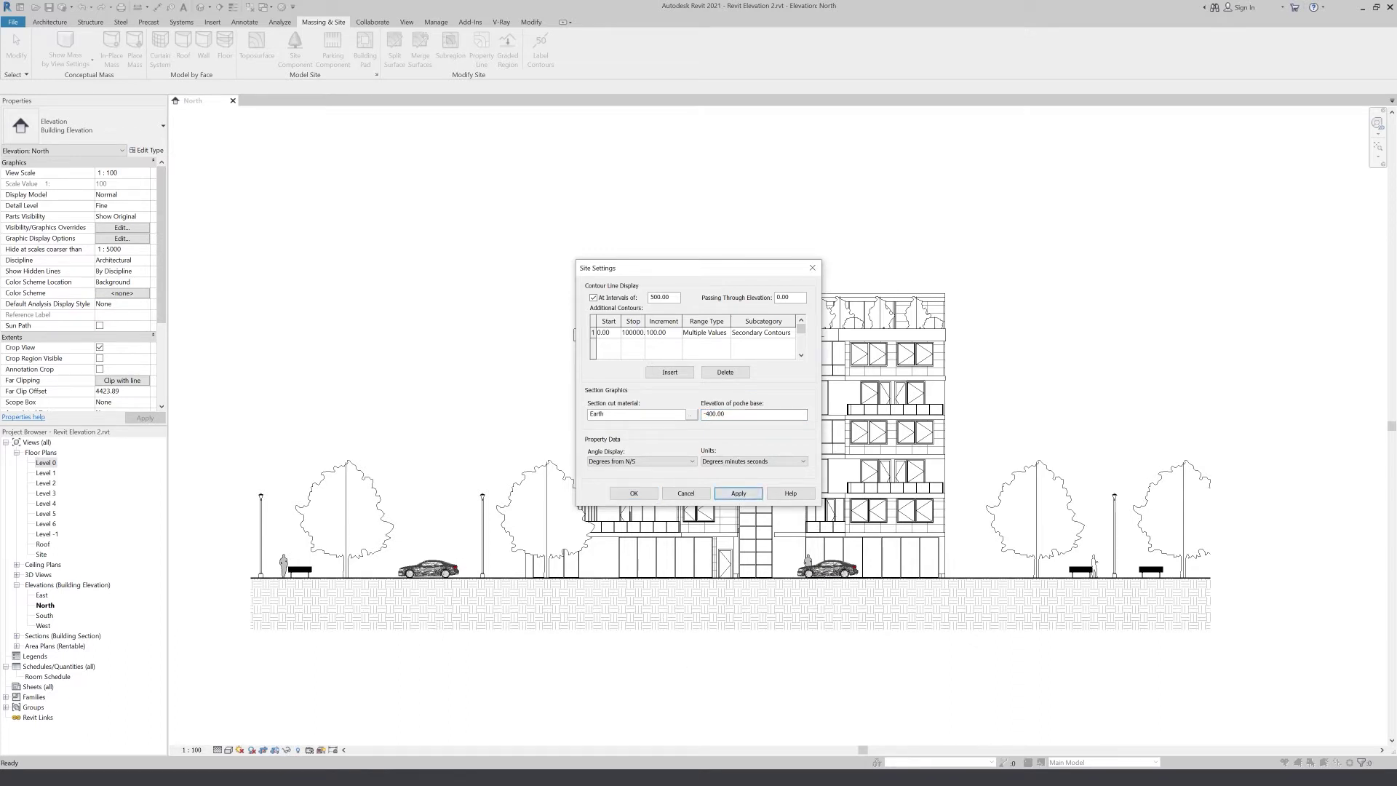
pyautogui.click(634, 493)
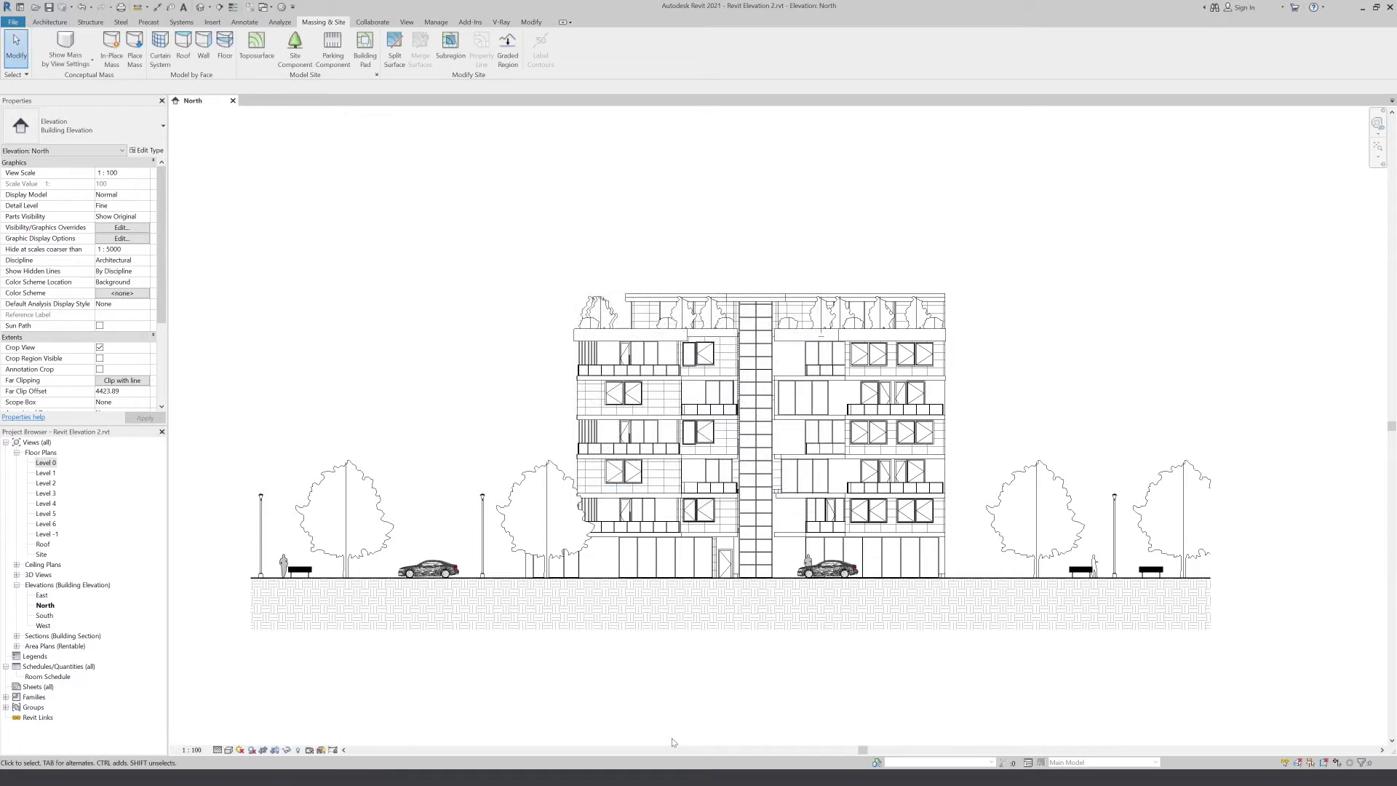
pyautogui.click(251, 750)
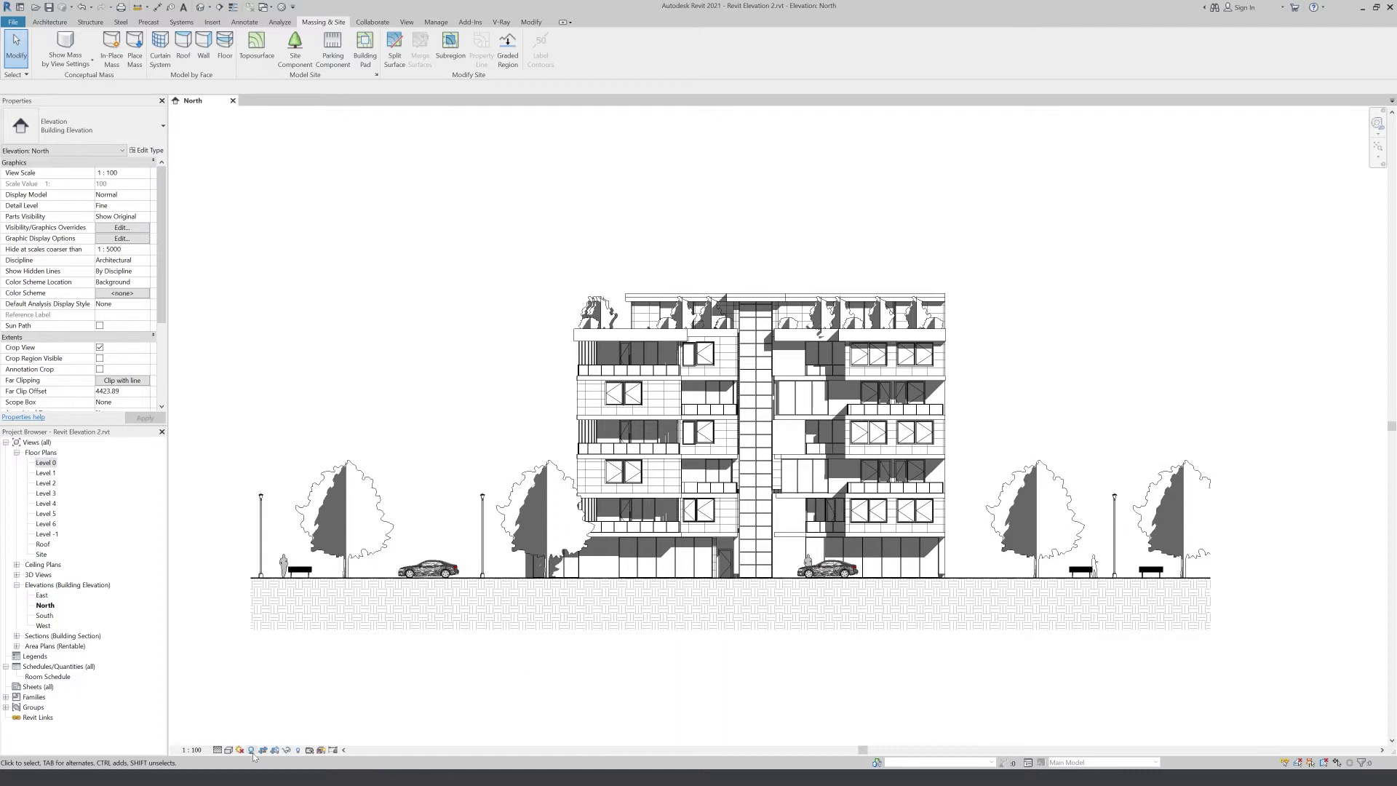
# - Enable cast and ambient shadows in the elevation's Graphic Display Options
pyautogui.click(229, 750)
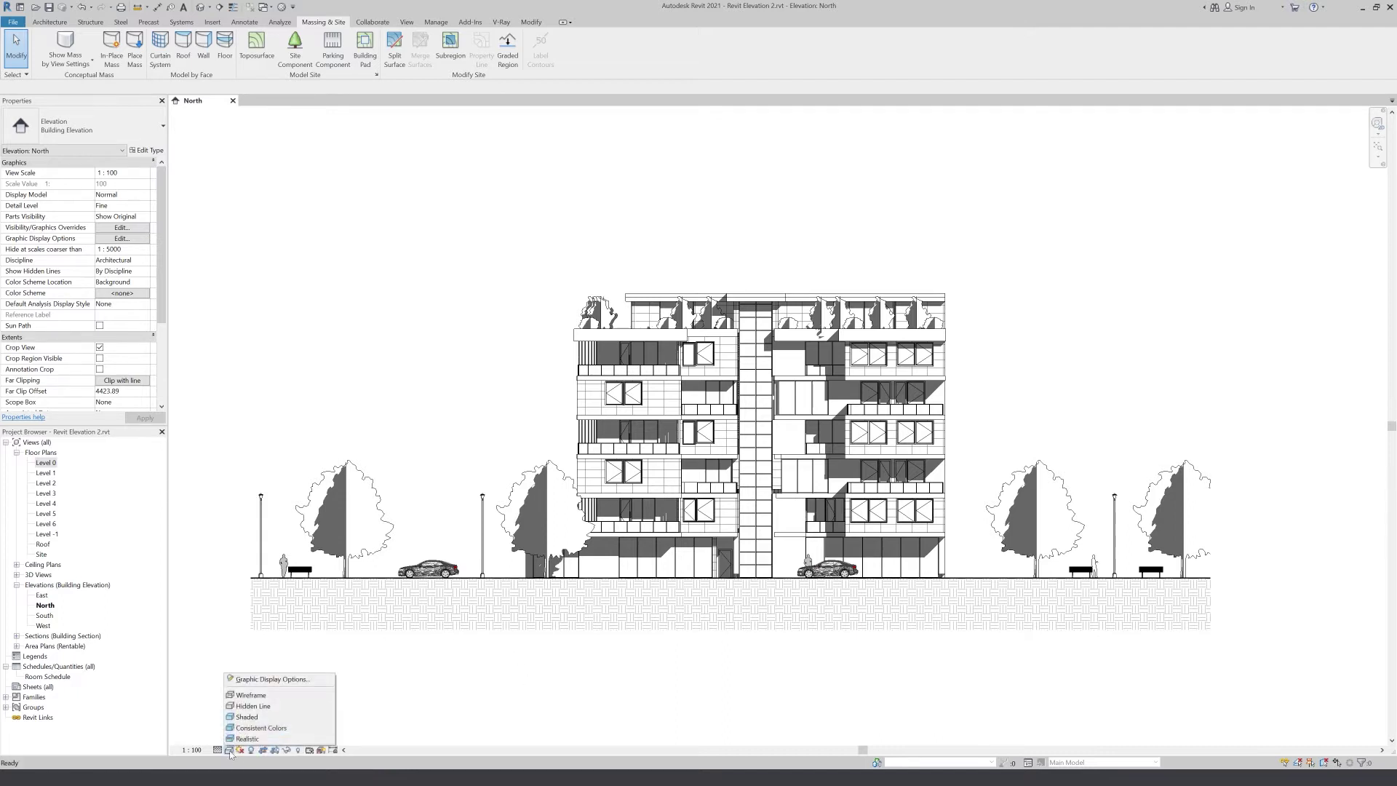
pyautogui.click(274, 679)
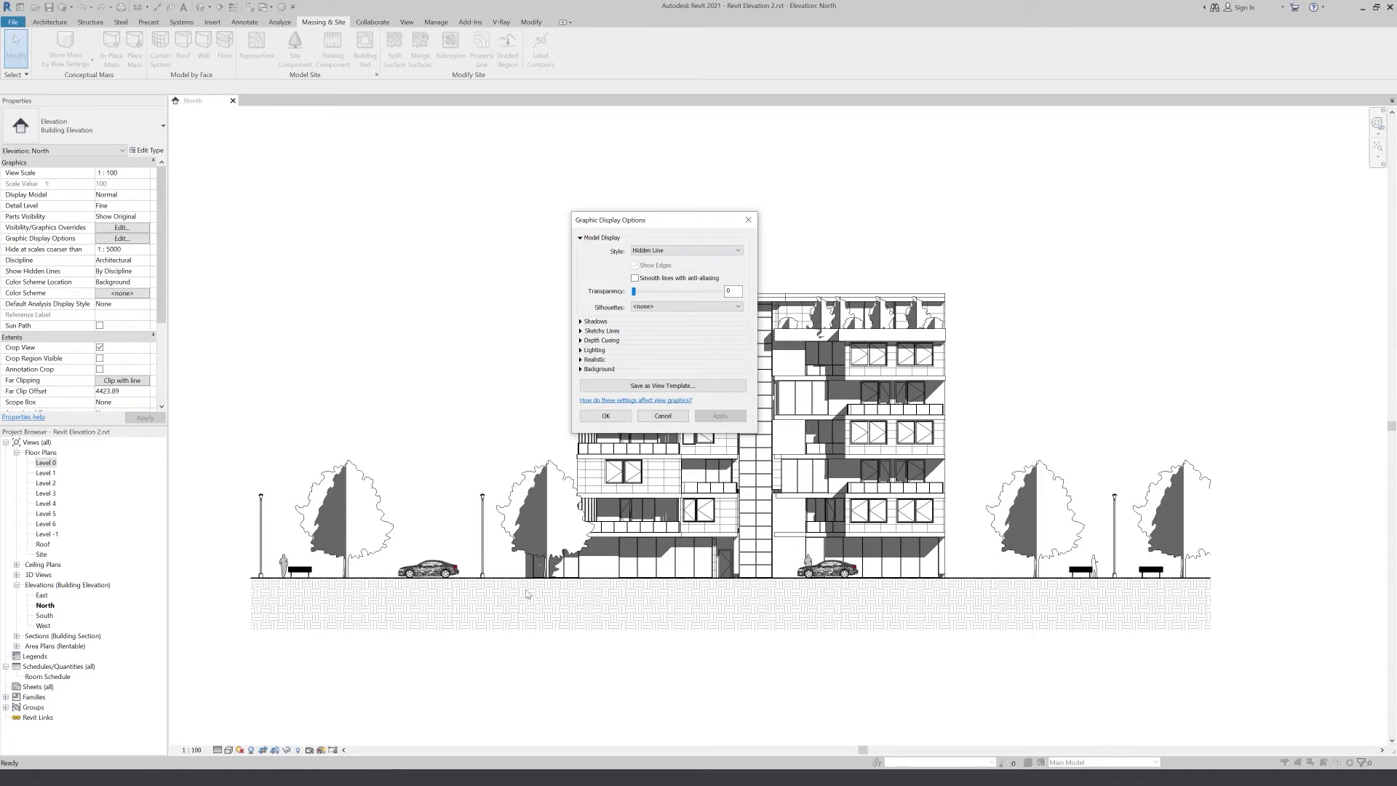
pyautogui.moveTo(622, 228); pyautogui.dragTo(529, 217)
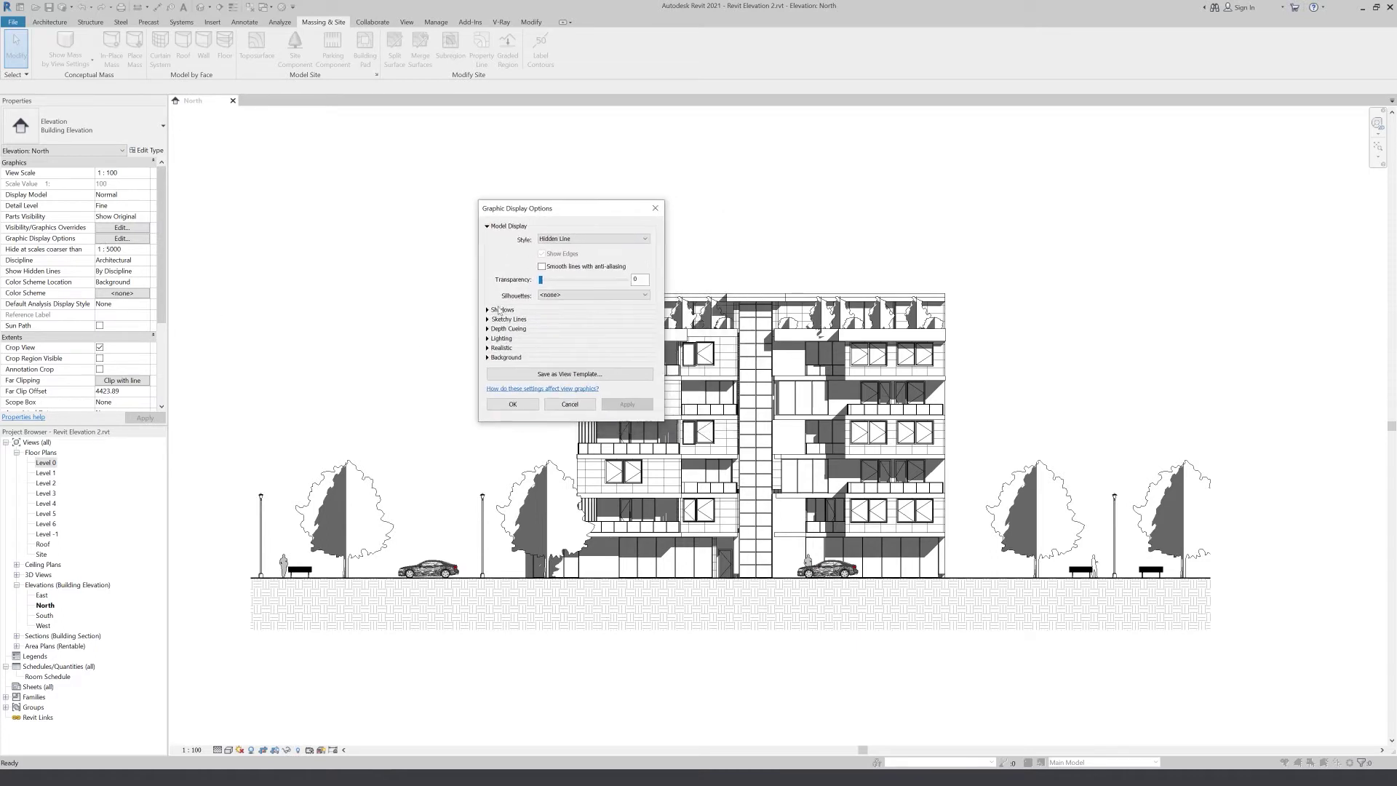
pyautogui.click(487, 310)
pyautogui.click(541, 331)
pyautogui.click(627, 426)
pyautogui.moveTo(569, 216); pyautogui.dragTo(378, 178)
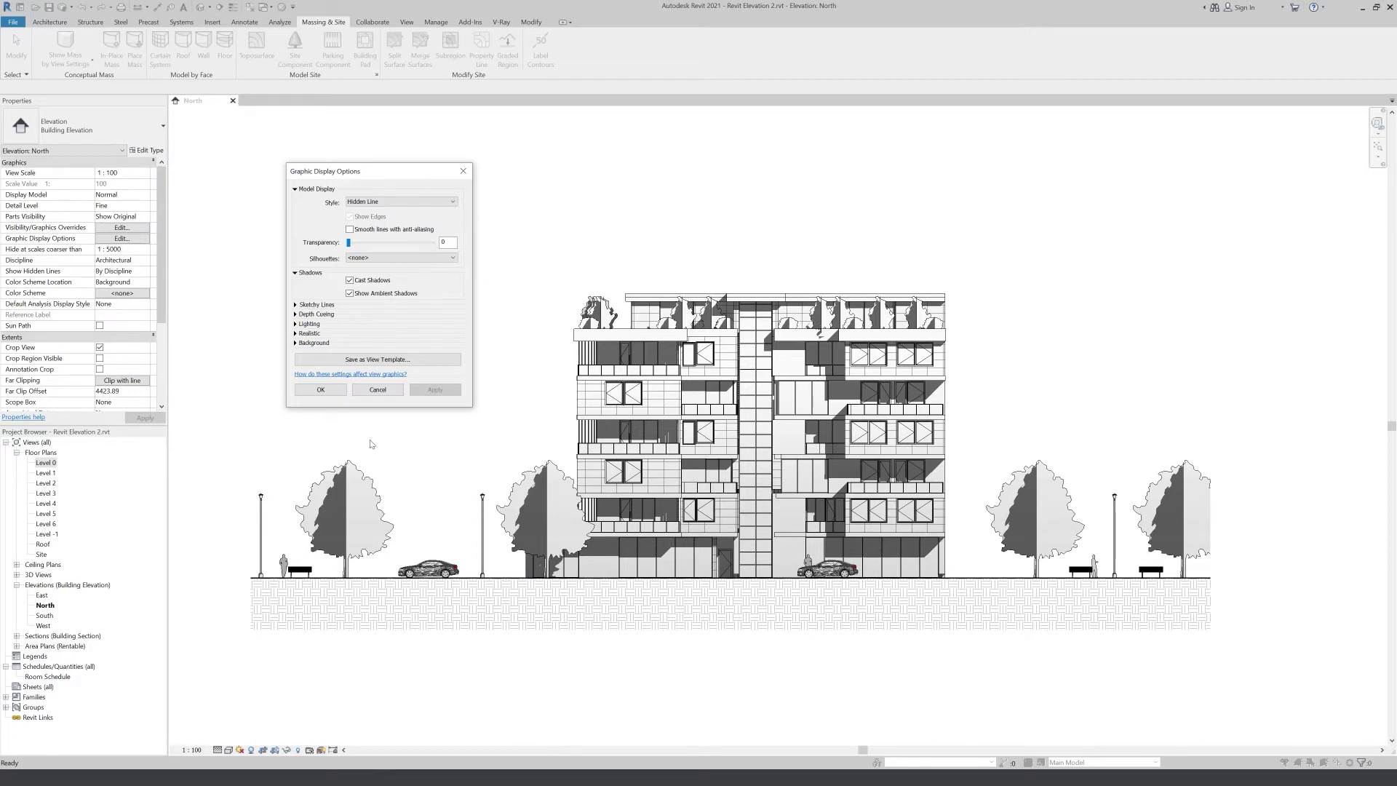
# - Lighten the shadows with lighting Sun 80 and Shadows 18
pyautogui.click(295, 325)
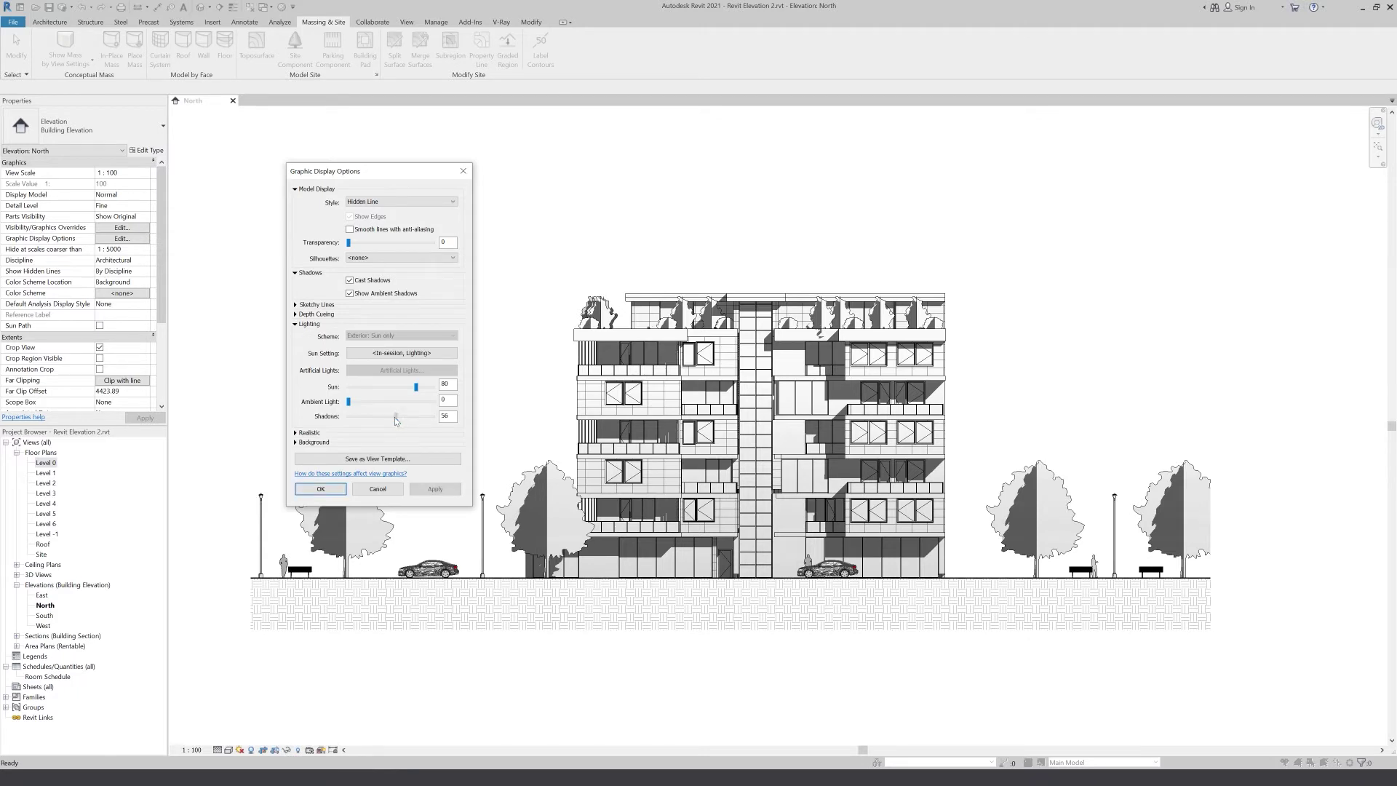
pyautogui.click(436, 489)
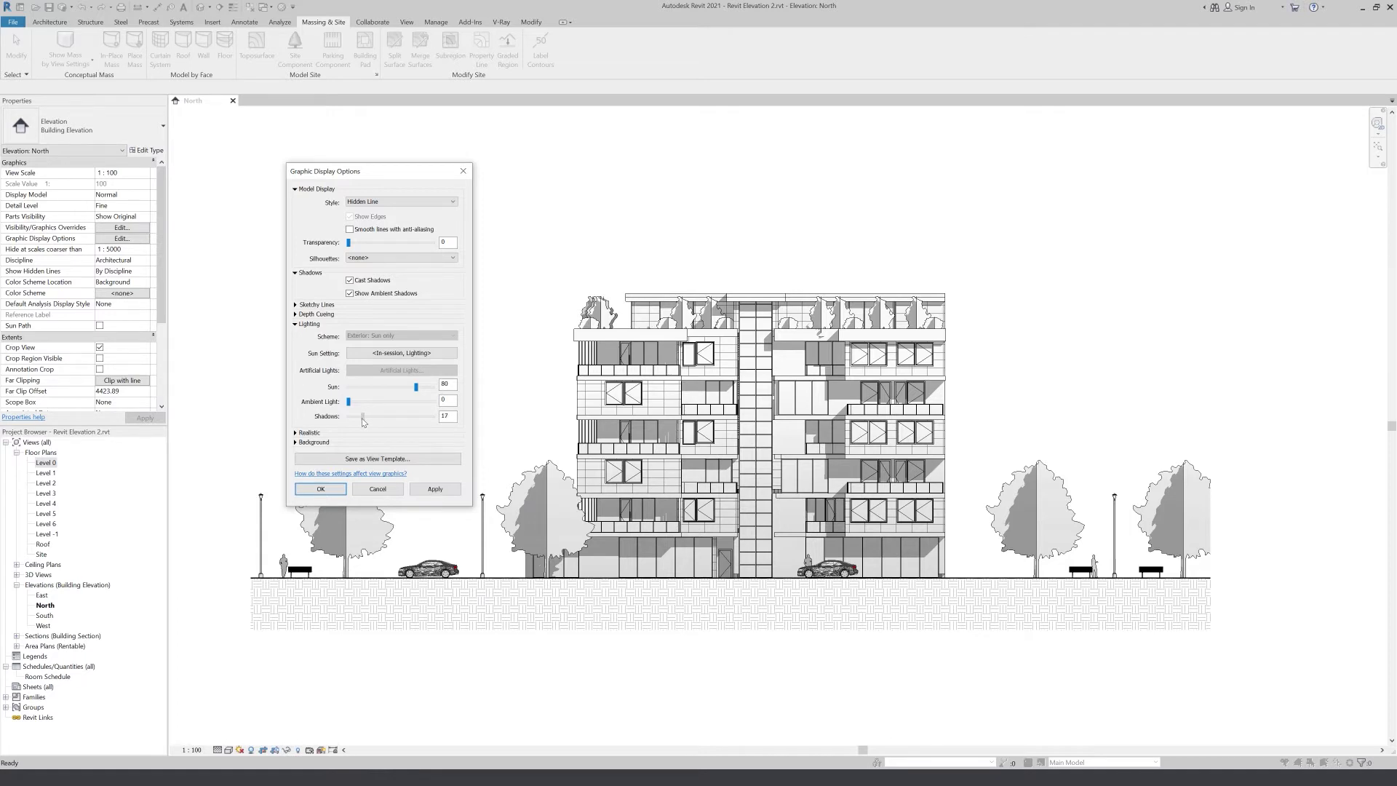
pyautogui.click(440, 489)
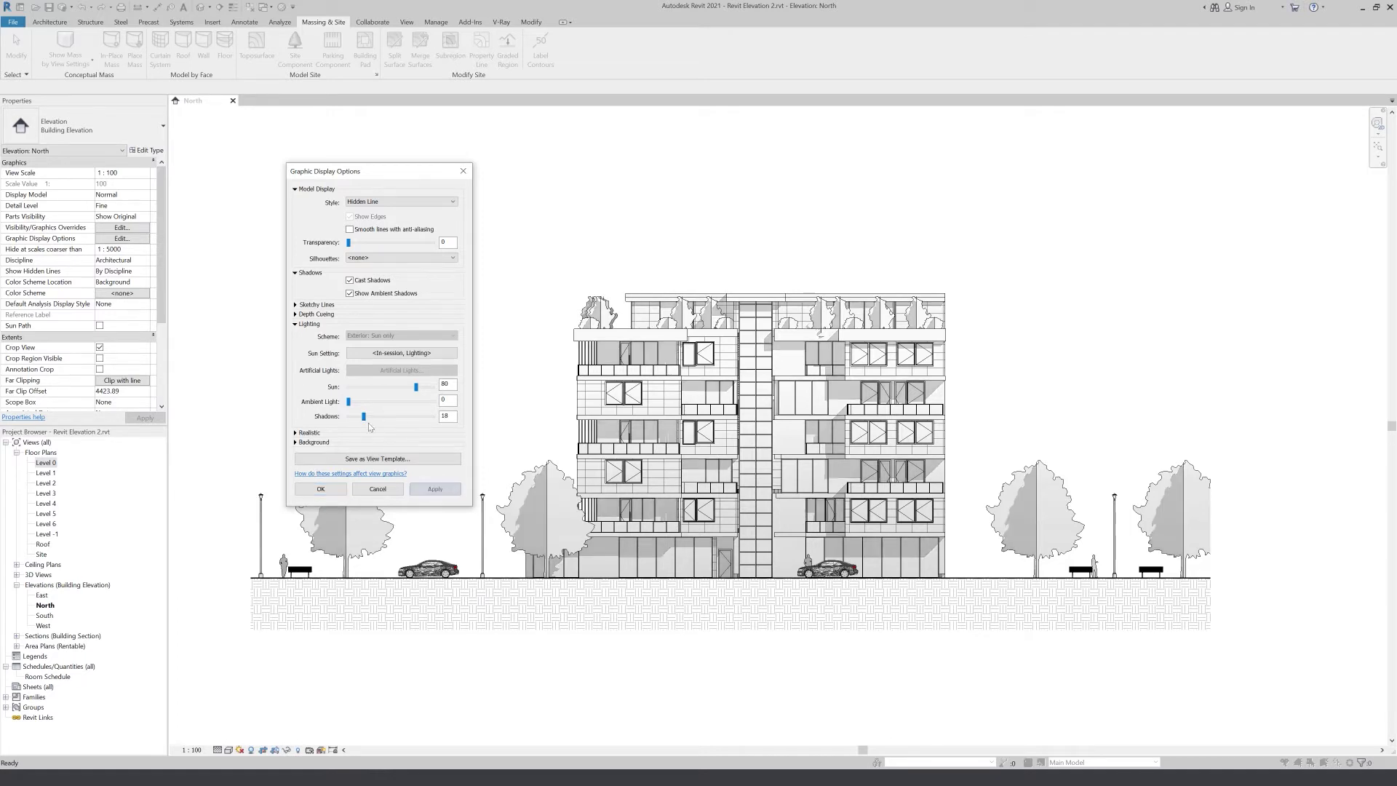
pyautogui.click(320, 489)
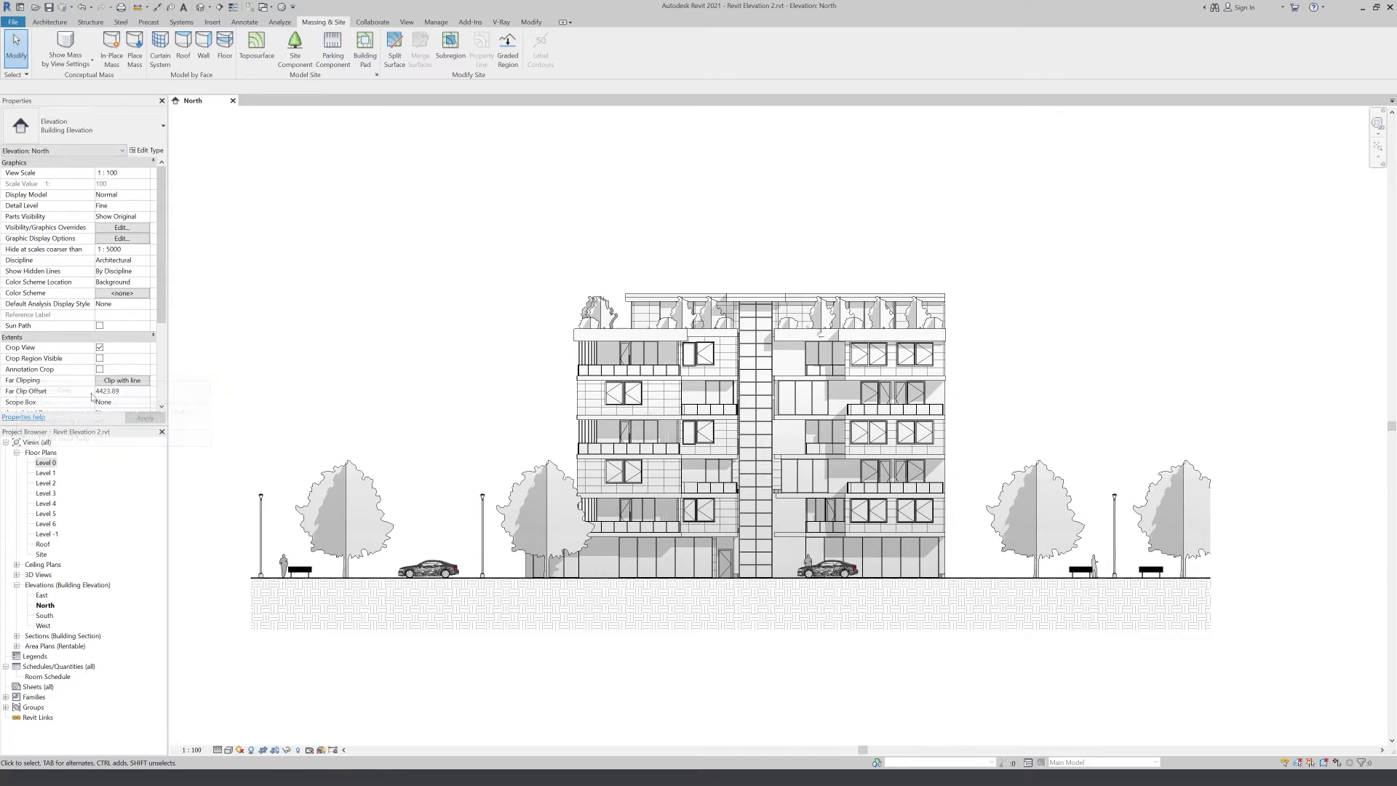
pyautogui.click(124, 381)
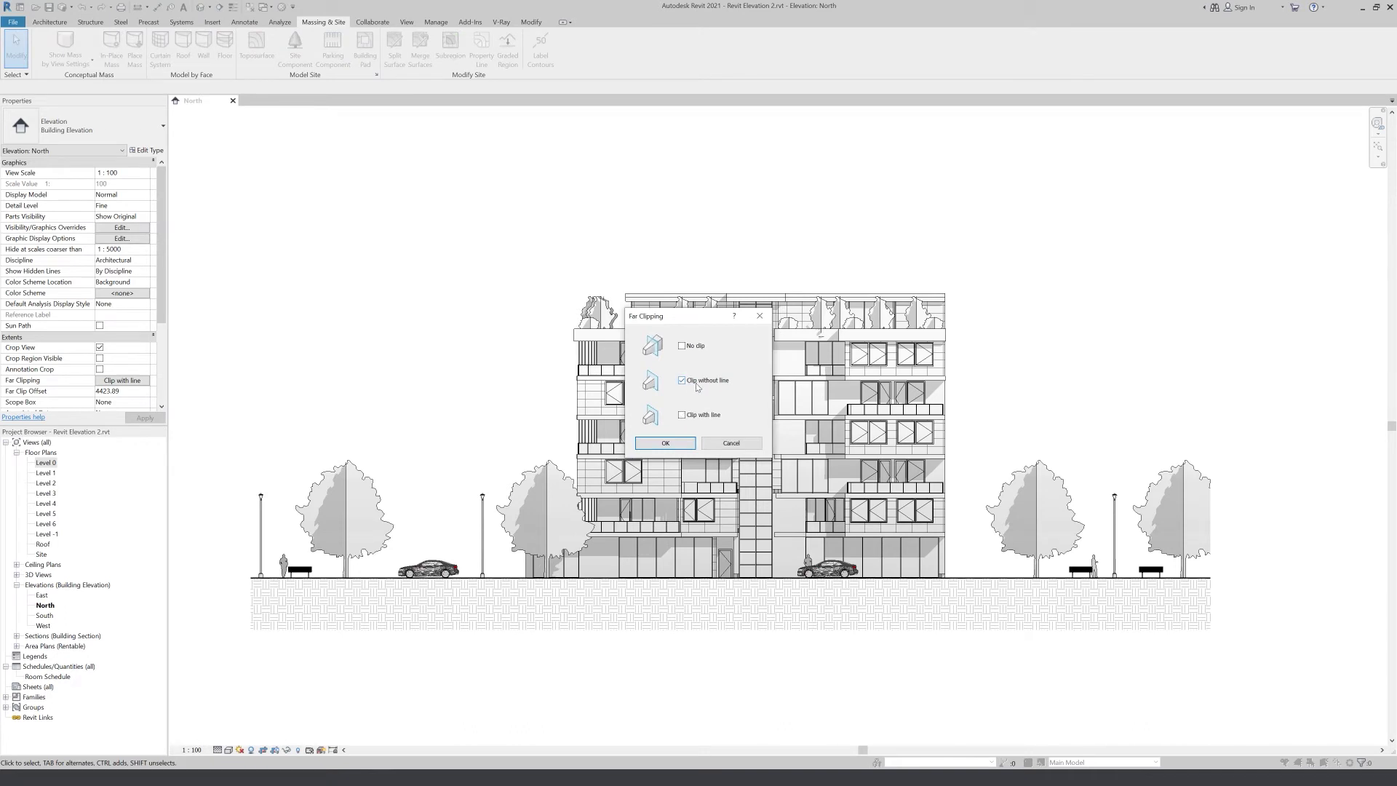
# - Set far clipping to Clip without line and stretch the North marker's crop deeper in Level 1
pyautogui.click(660, 444)
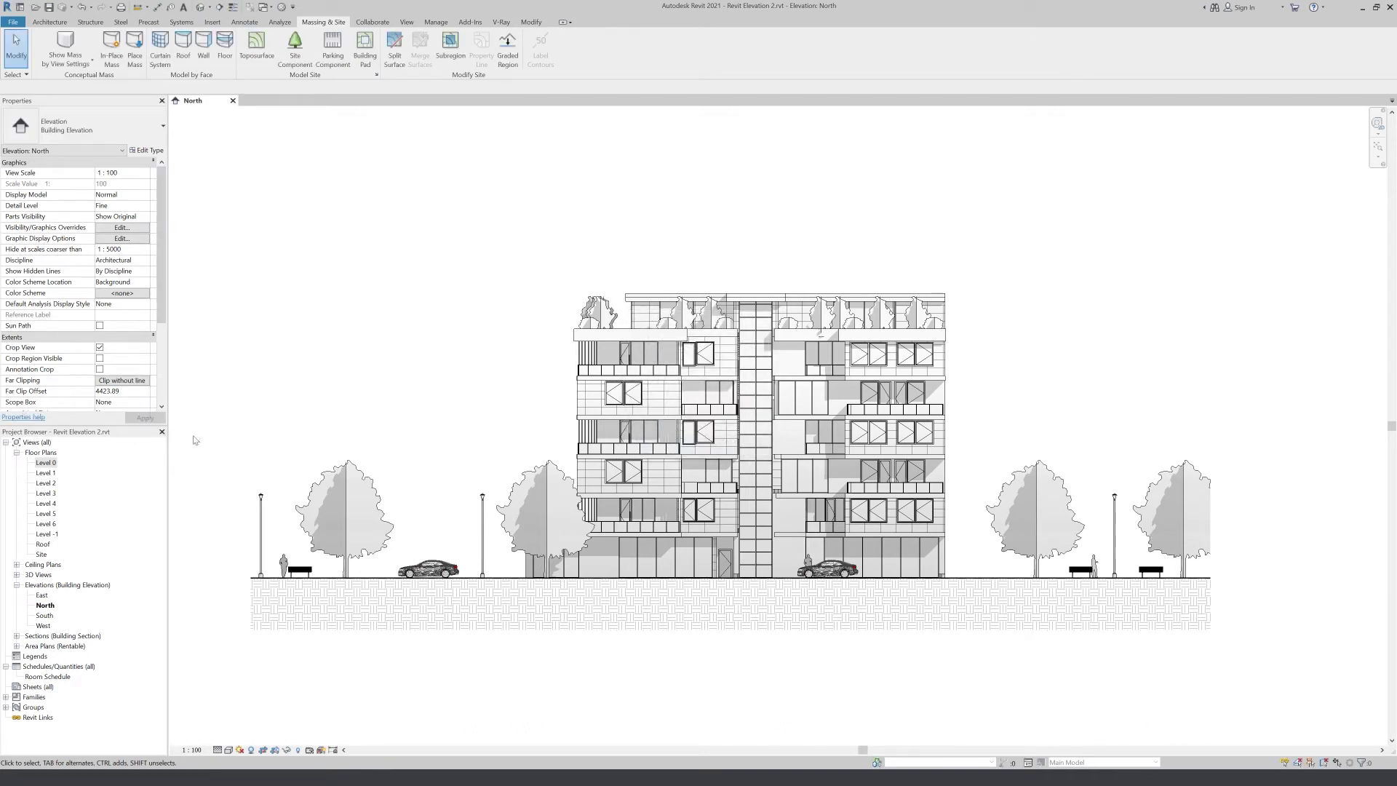
pyautogui.doubleClick(46, 473)
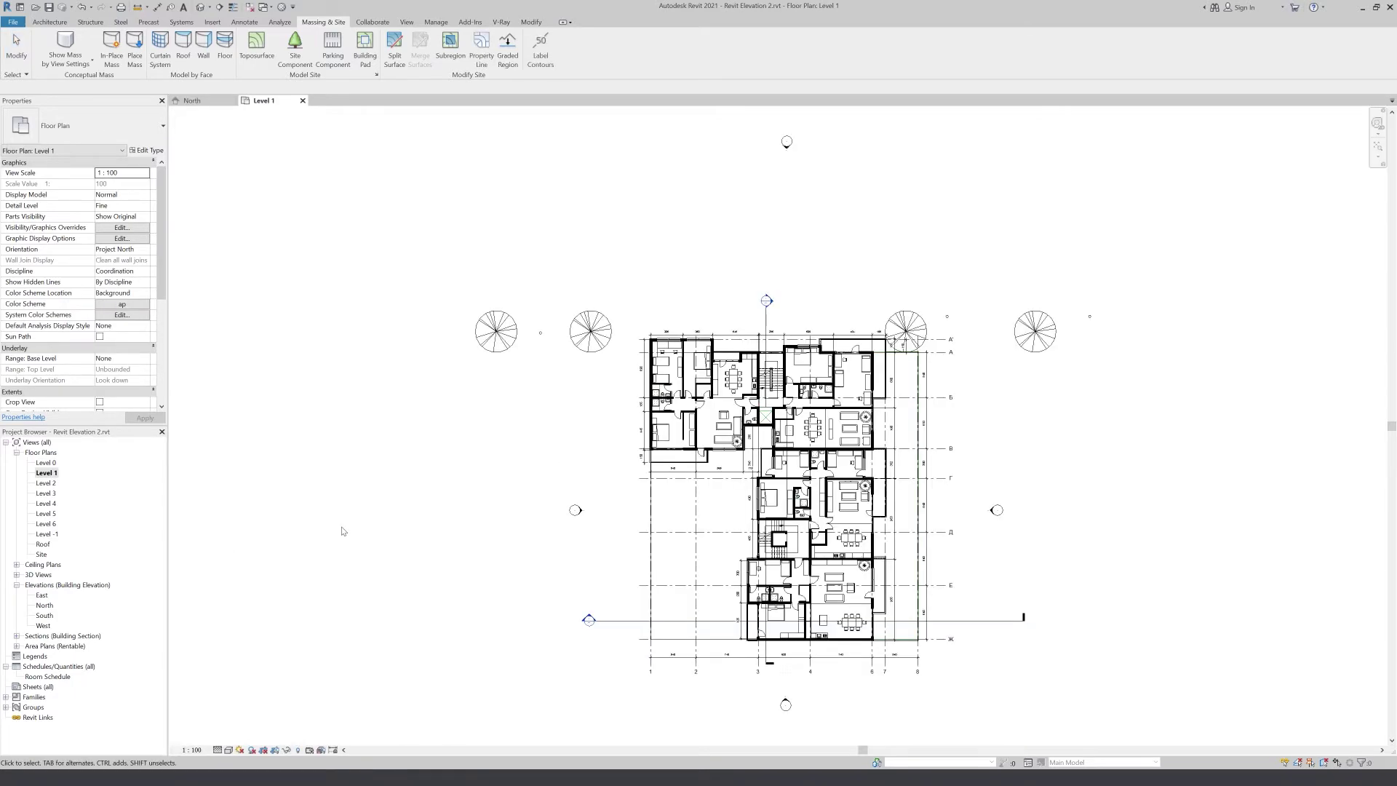
pyautogui.click(786, 144)
pyautogui.scroll(-1, 444, 171)
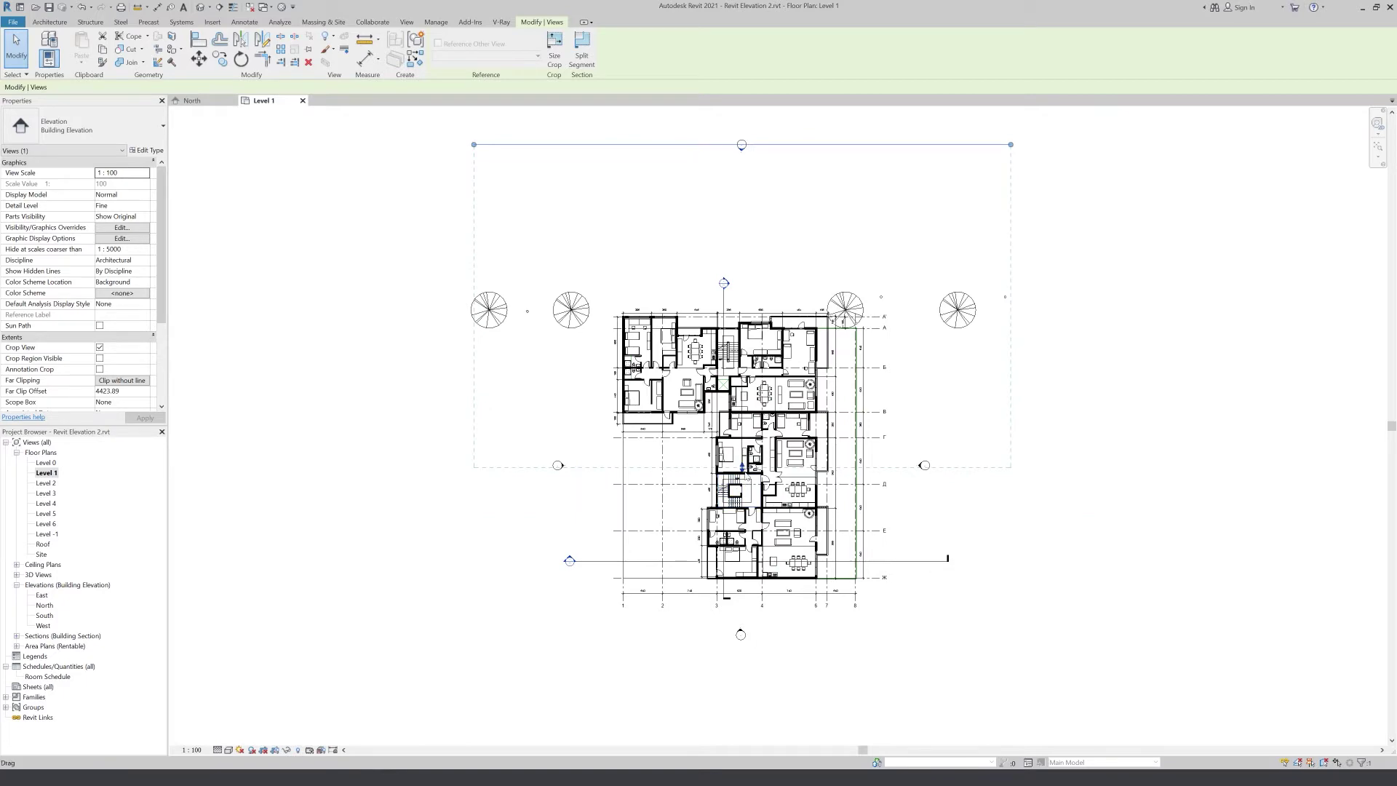
pyautogui.moveTo(746, 472); pyautogui.dragTo(756, 540)
# - Move the far clip boundary onto the wall face (offset 5956.69) and close Level 1
pyautogui.scroll(1, 760, 603)
pyautogui.scroll(4, 760, 600)
pyautogui.scroll(2, 758, 582)
pyautogui.scroll(4, 757, 556)
pyautogui.moveTo(756, 556); pyautogui.dragTo(749, 539)
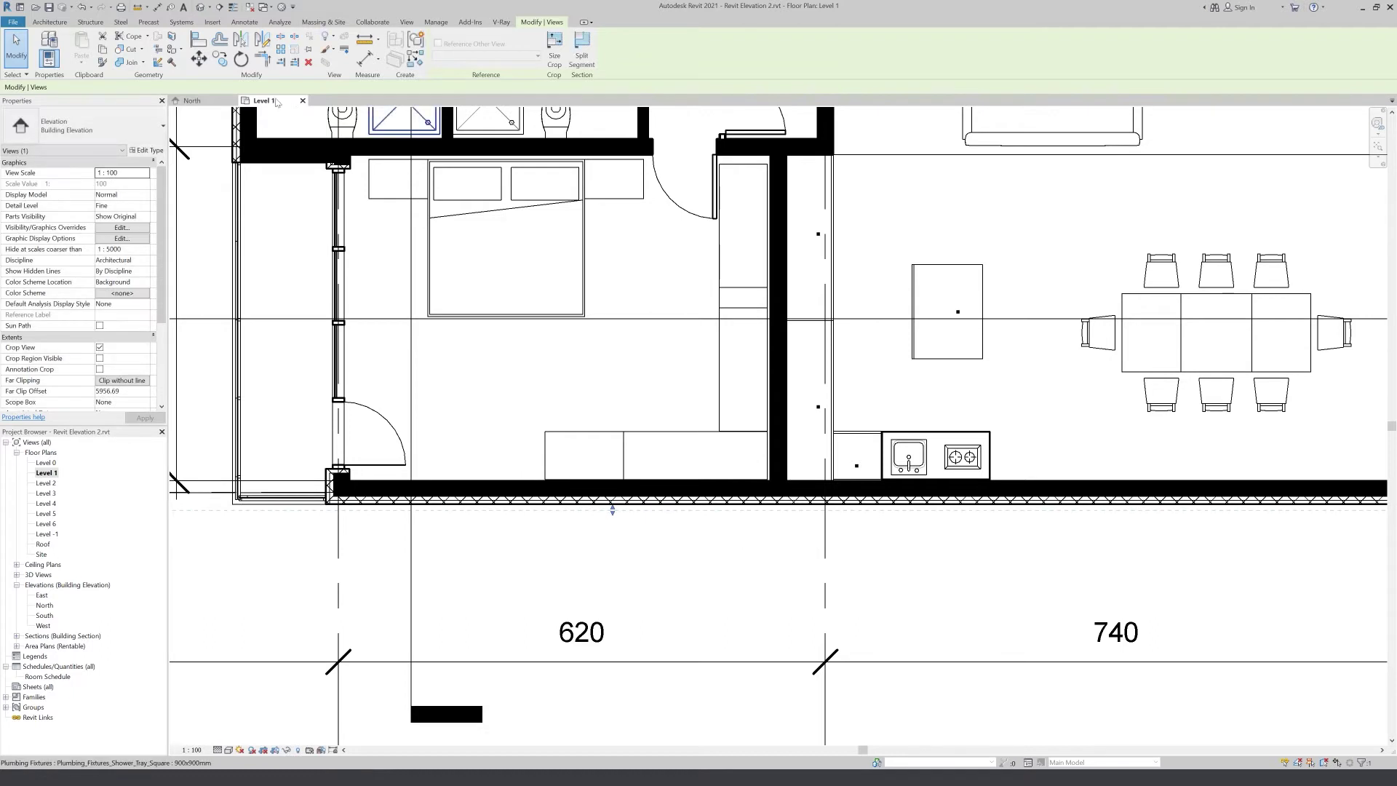
pyautogui.click(303, 101)
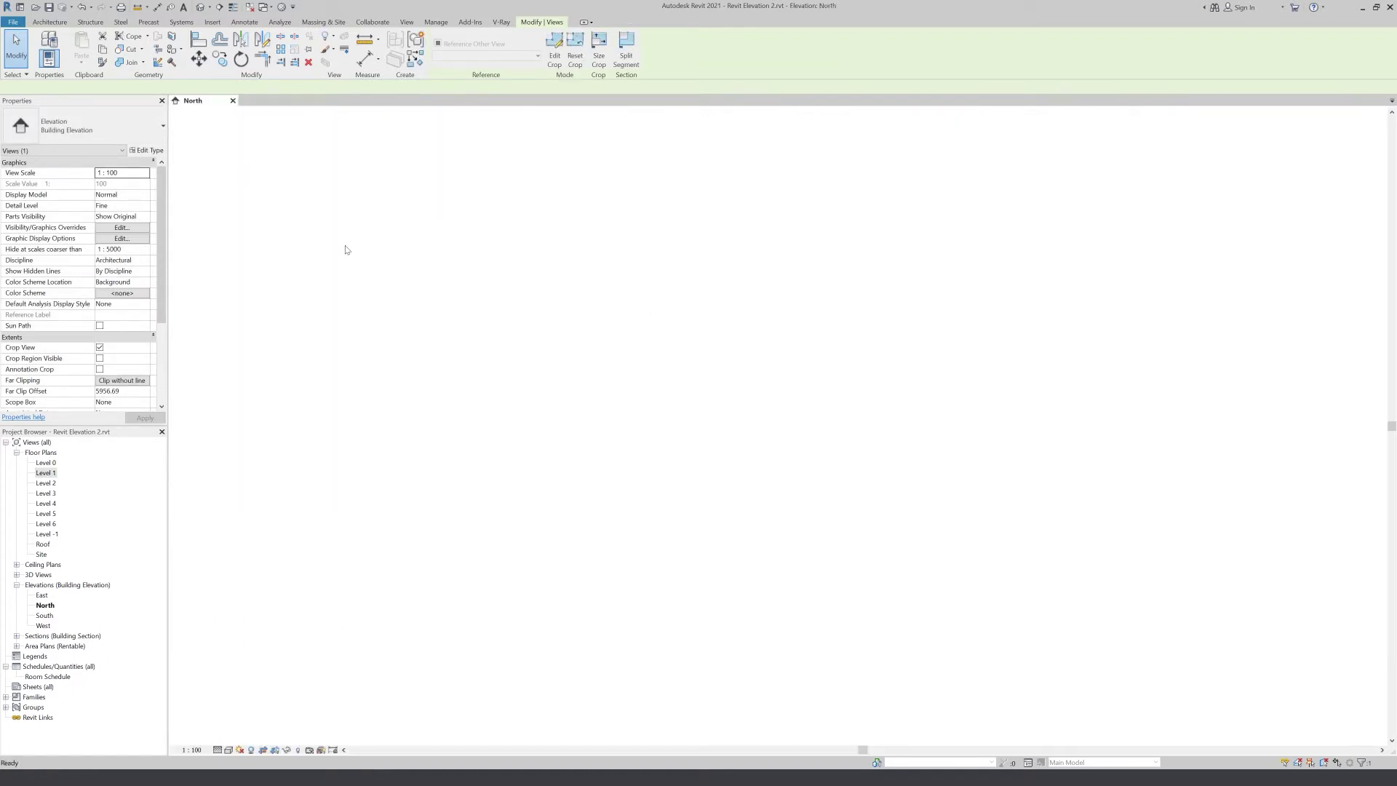
# - Enable depth cueing on the North elevation with Near 30, Far 80 and a 10% fade limit
pyautogui.click(129, 243)
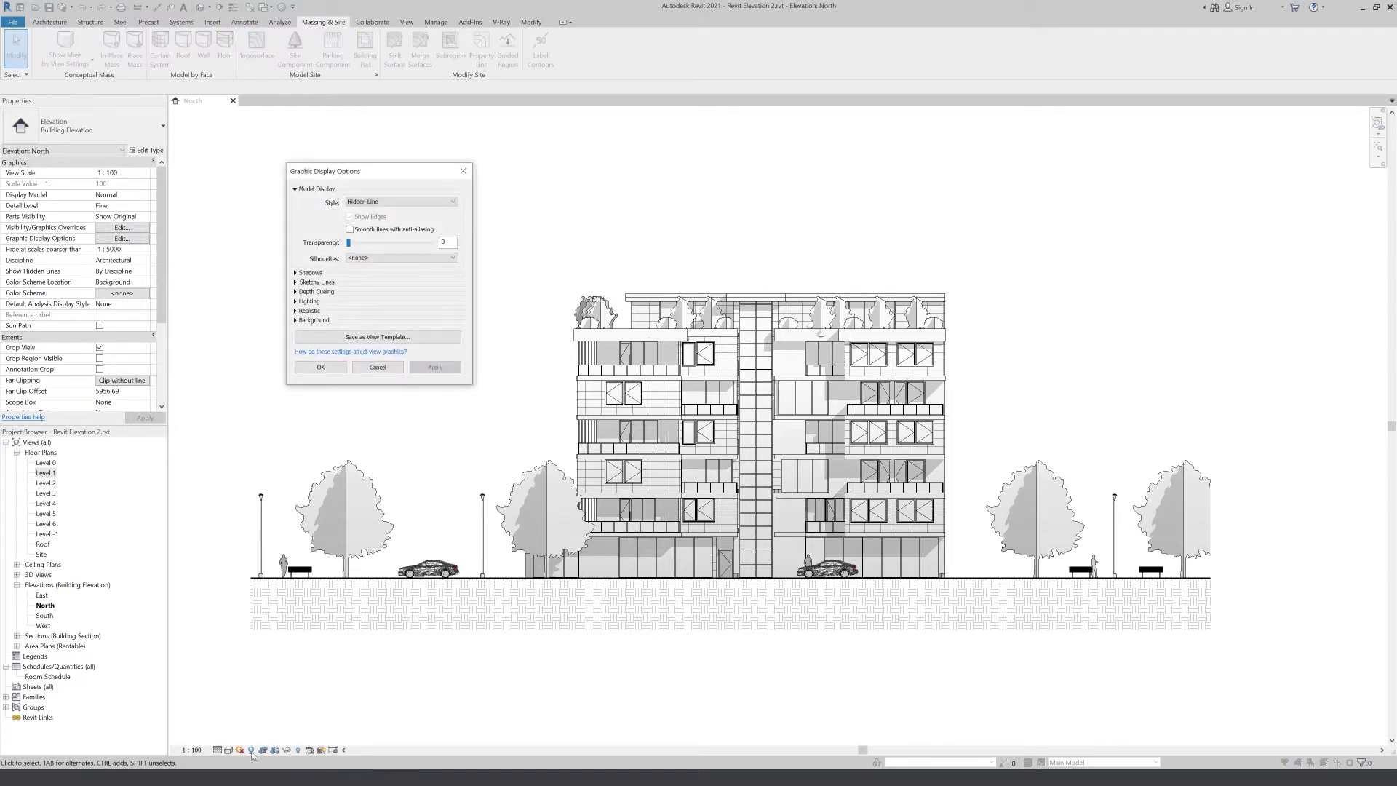
pyautogui.click(296, 292)
pyautogui.click(356, 300)
pyautogui.click(430, 438)
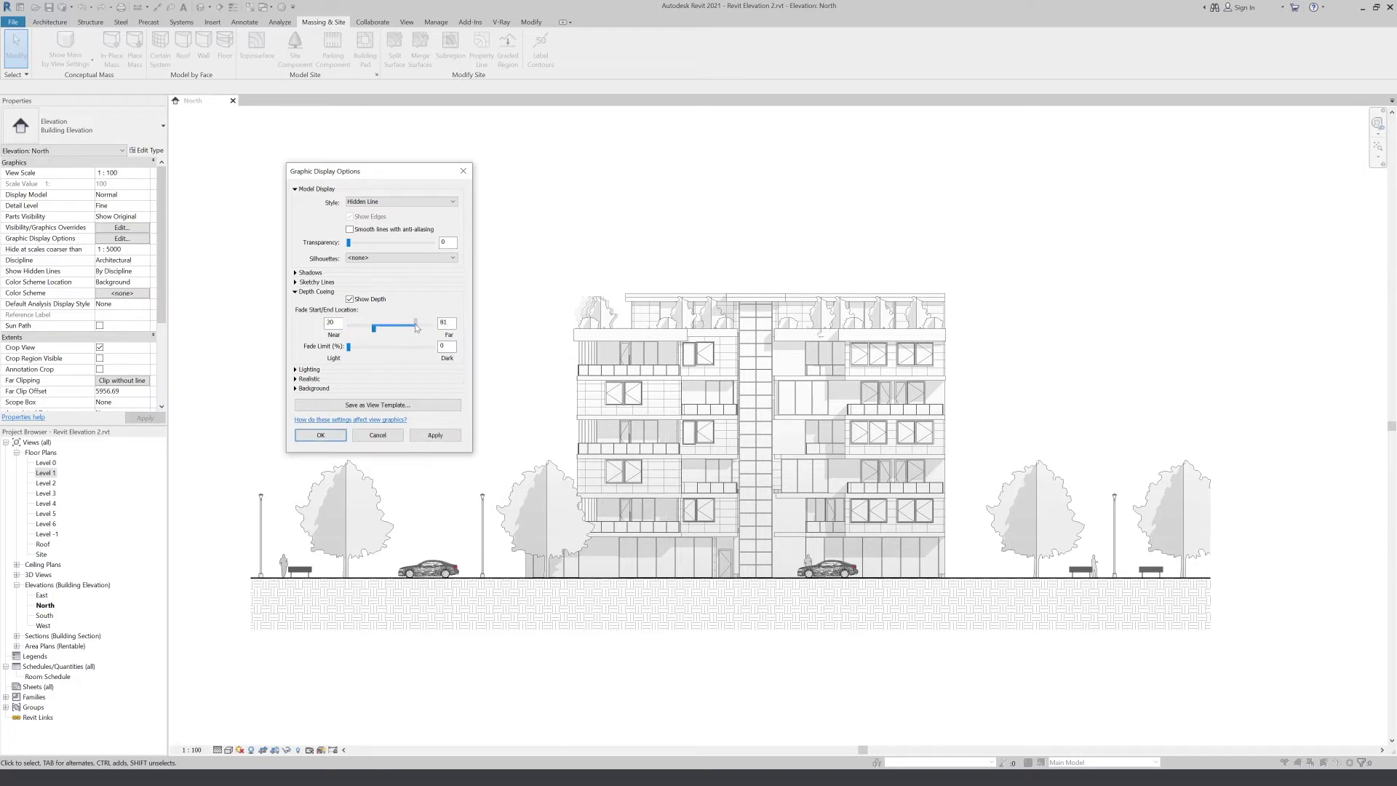
pyautogui.click(436, 435)
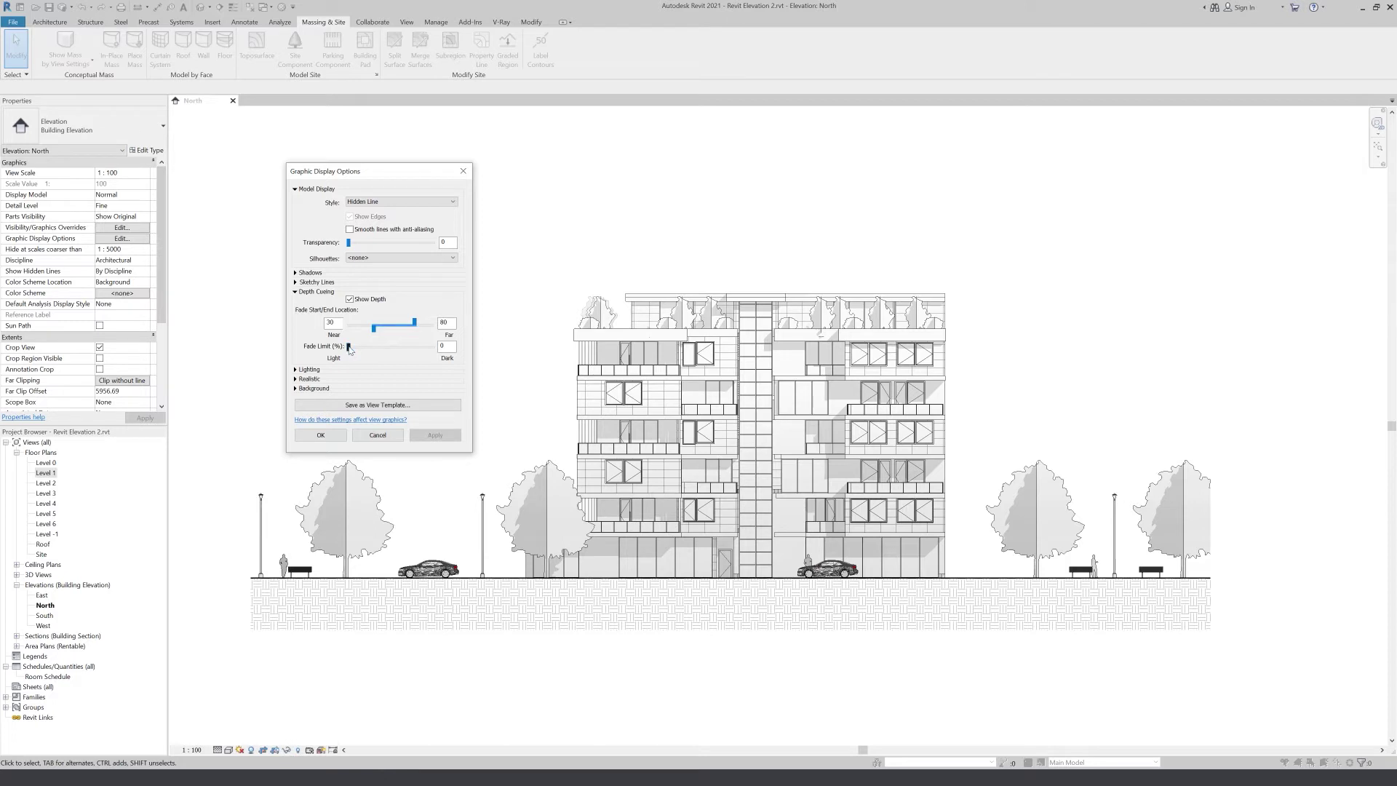
pyautogui.click(428, 430)
pyautogui.moveTo(383, 330); pyautogui.dragTo(378, 329)
pyautogui.click(321, 435)
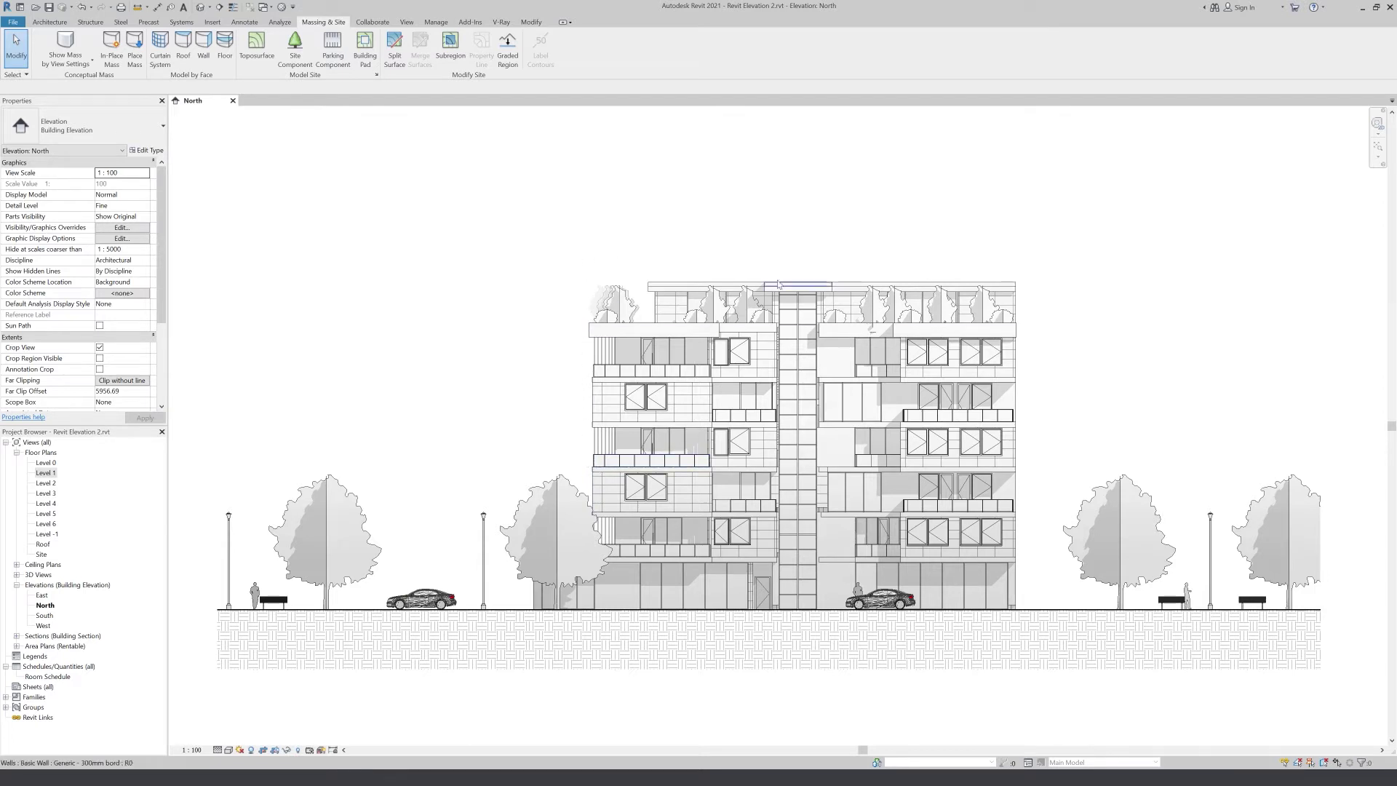
# - Prepare detail lines using the <Wide Lines> line style
pyautogui.click(243, 21)
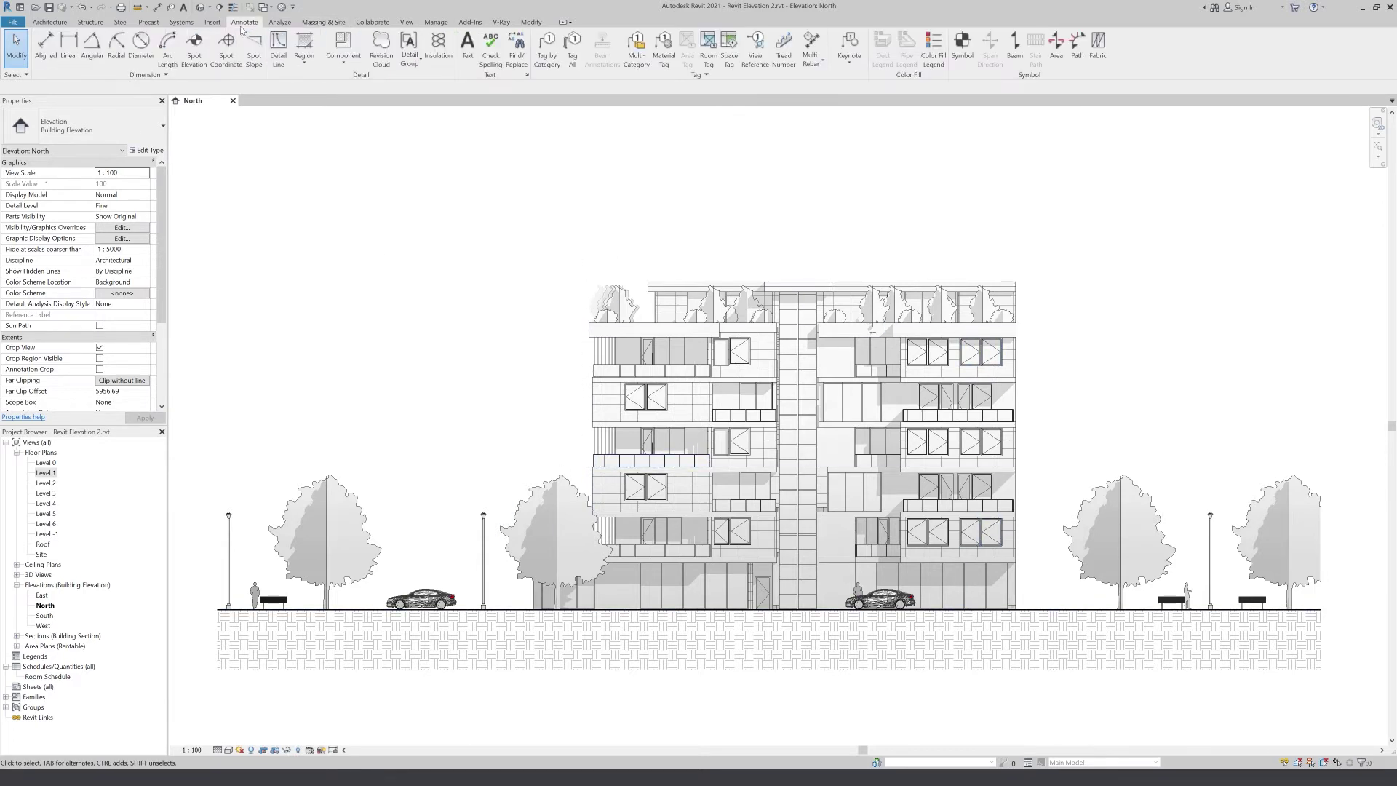
pyautogui.click(279, 51)
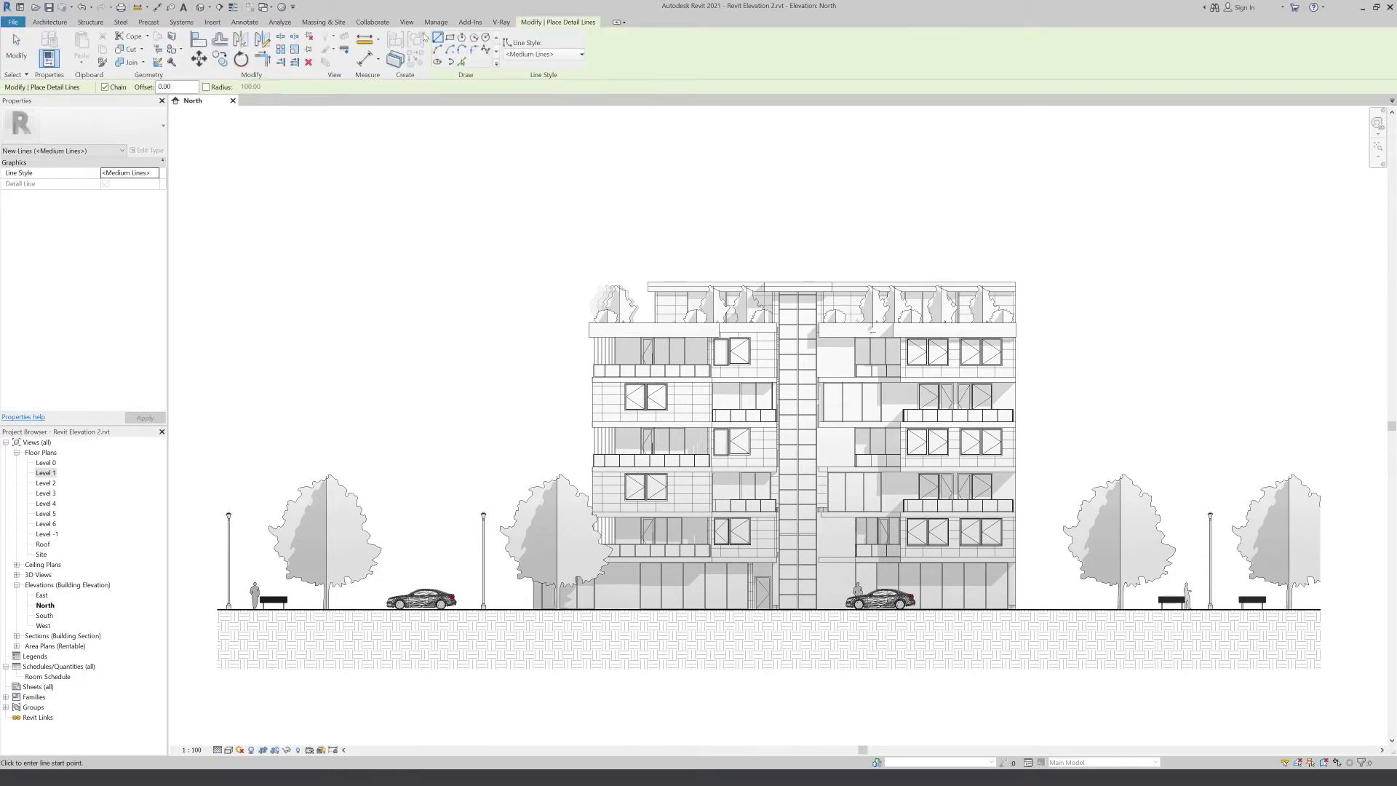
pyautogui.click(551, 56)
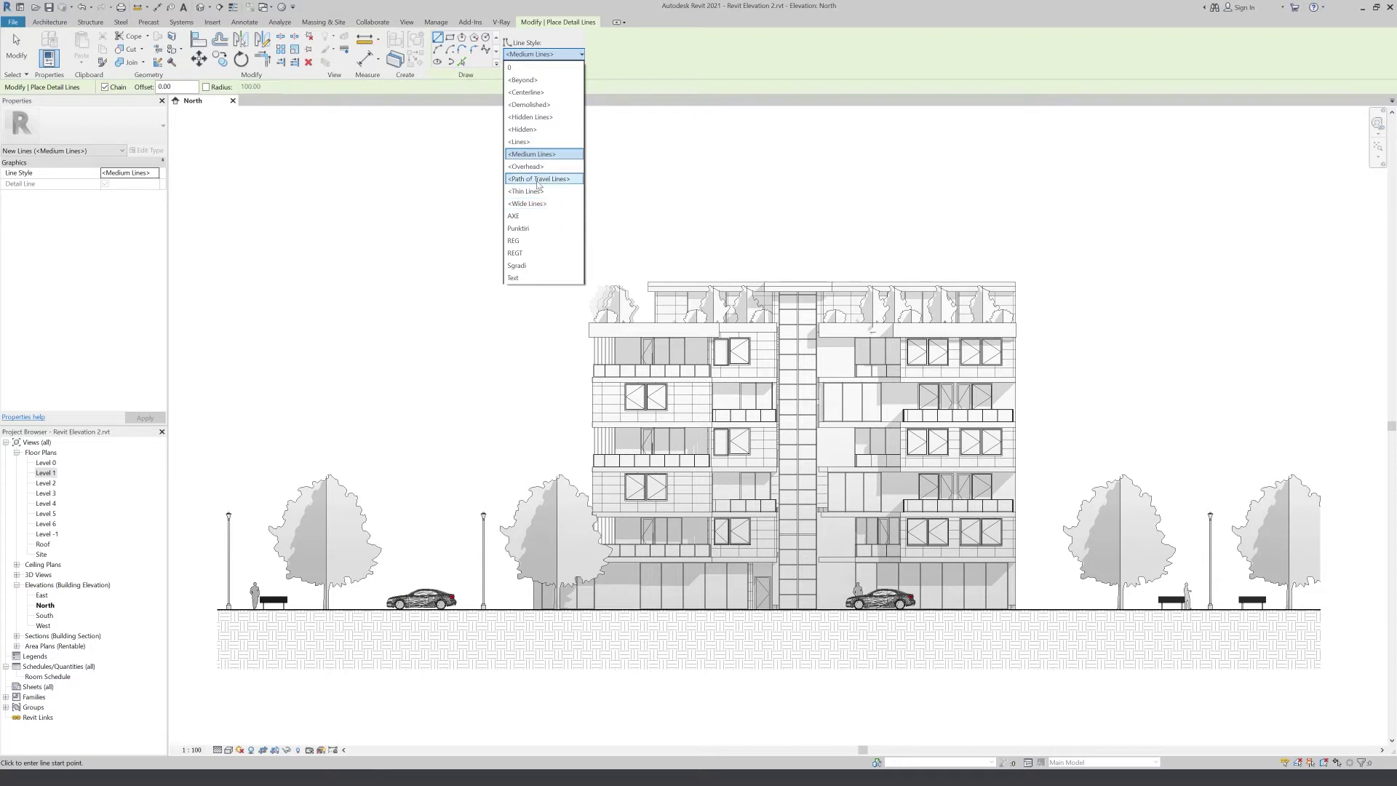
pyautogui.click(545, 204)
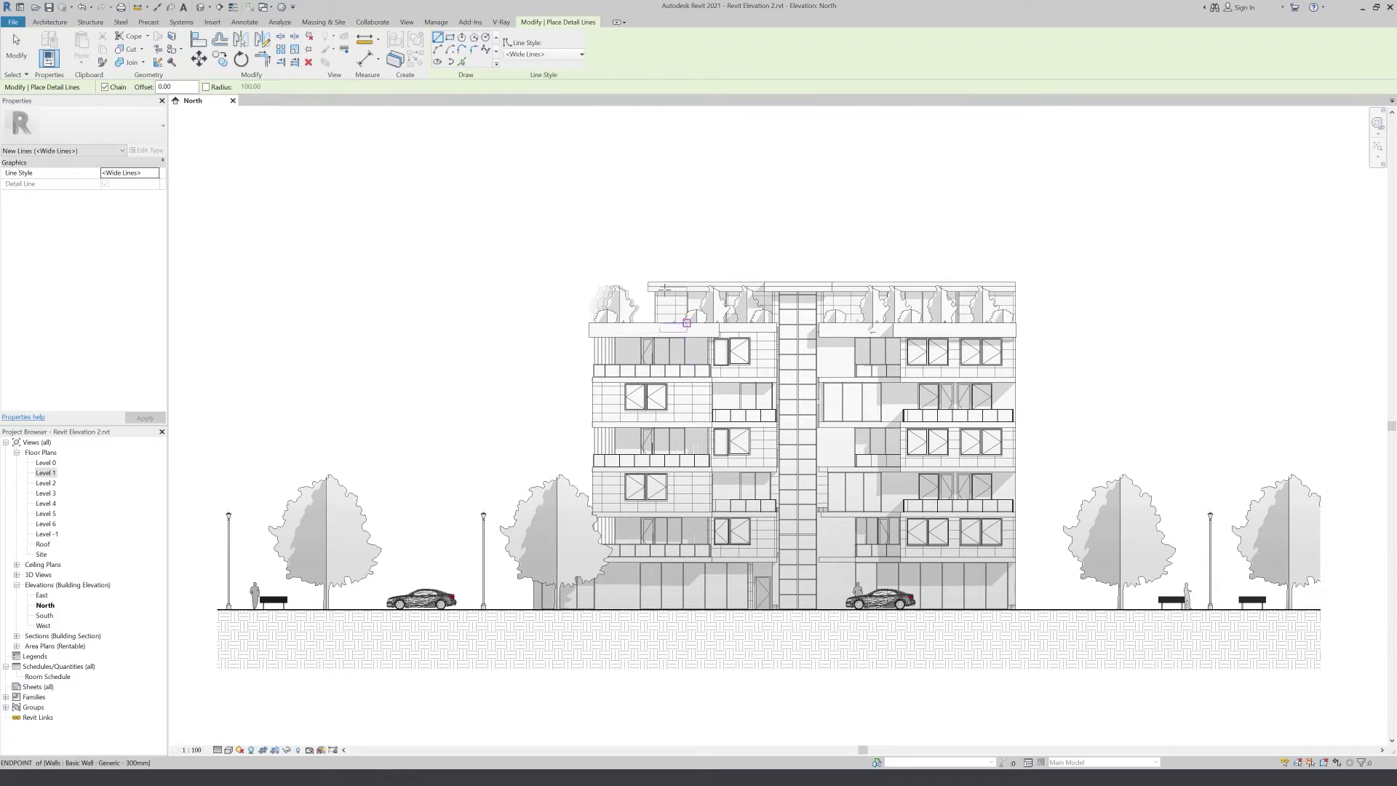
pyautogui.scroll(1, 663, 294)
pyautogui.scroll(1, 664, 294)
pyautogui.scroll(2, 664, 294)
pyautogui.scroll(2, 664, 293)
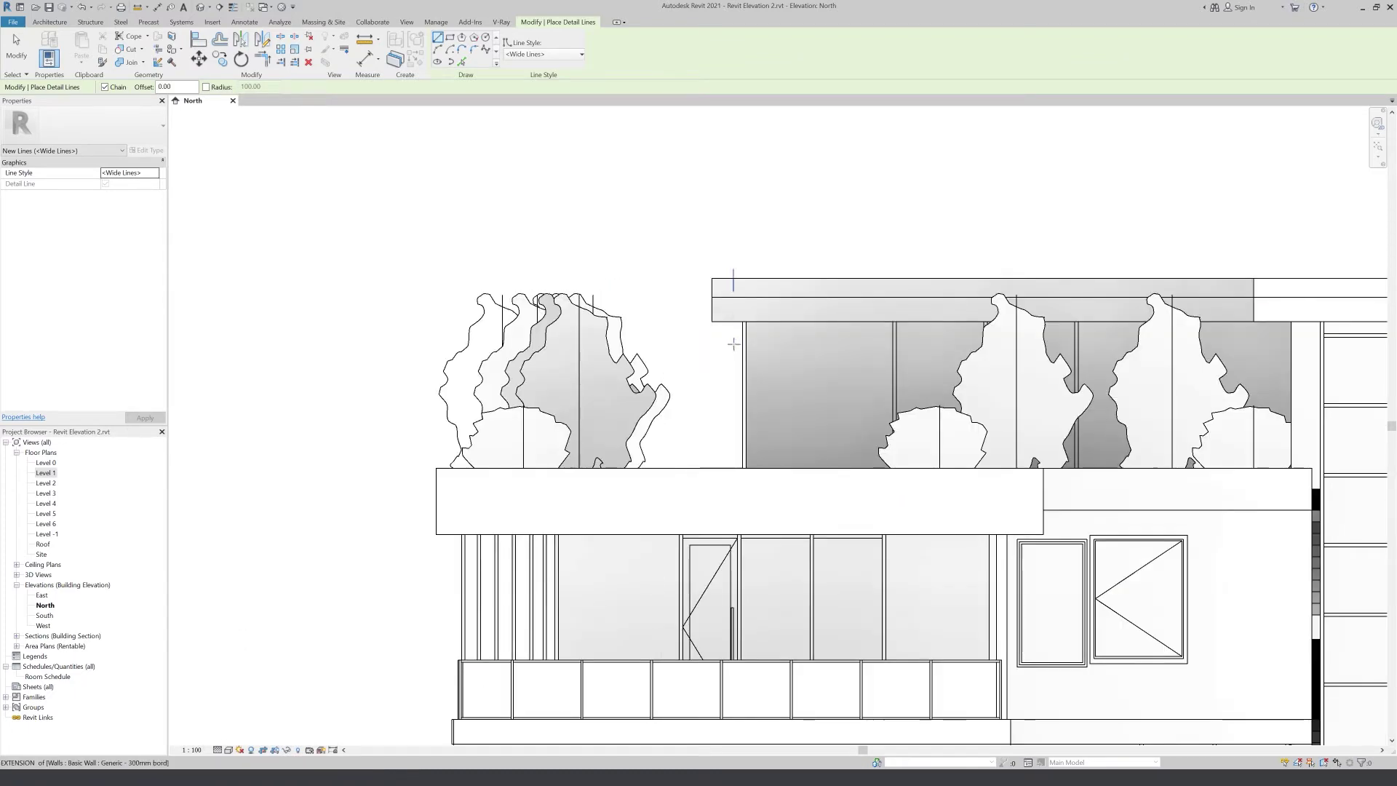
pyautogui.scroll(2, 683, 301)
# - Draw the first wide line up the roof's left end, checking it with thin-line display
pyautogui.click(699, 310)
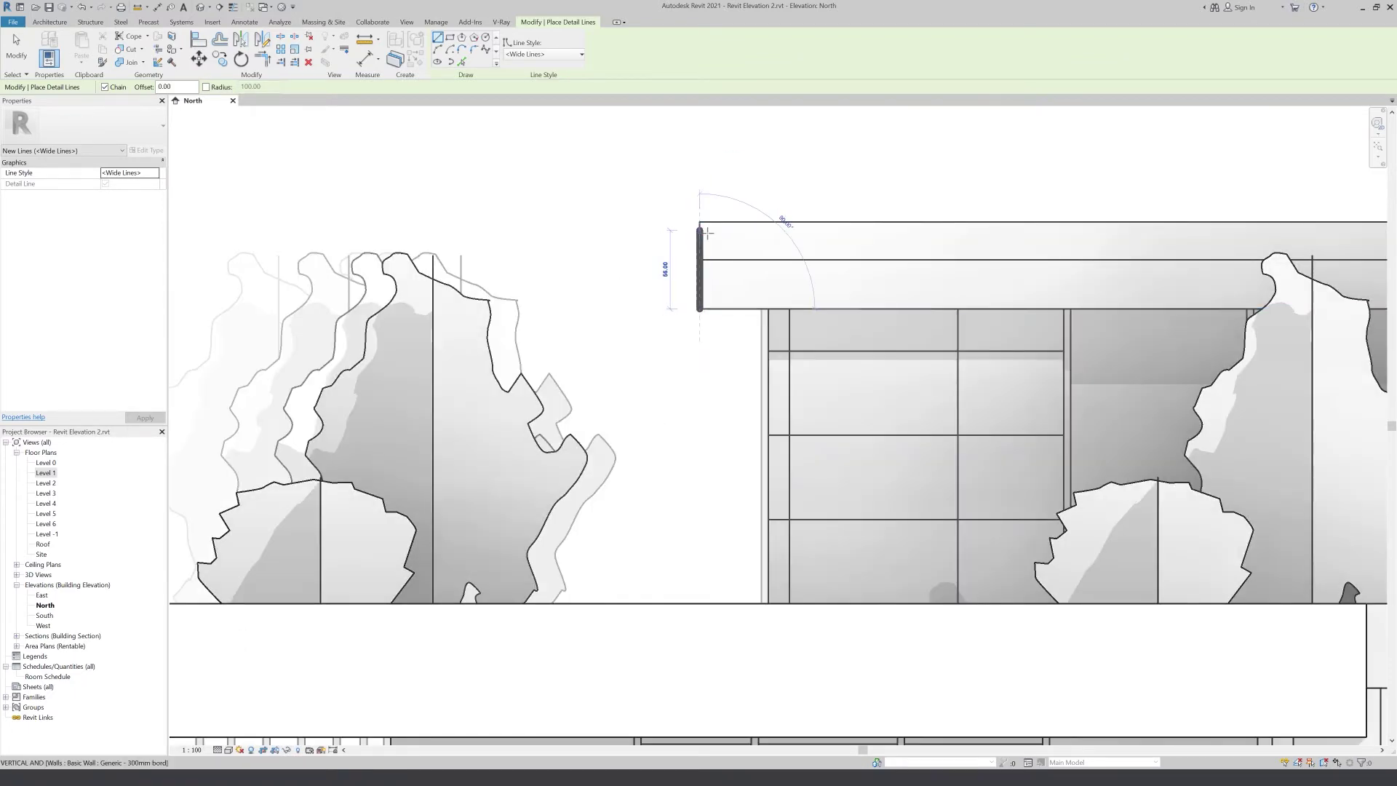
pyautogui.click(699, 221)
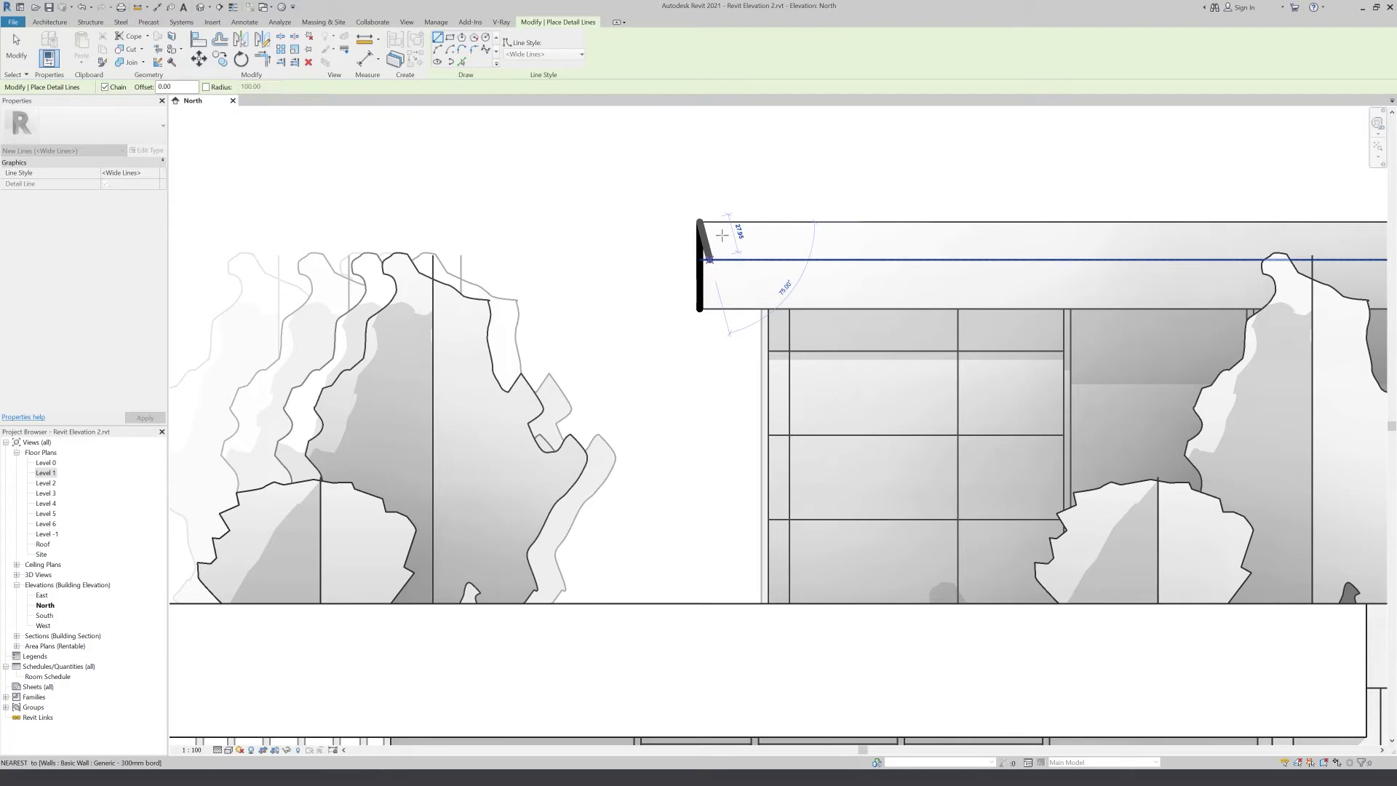
pyautogui.click(233, 8)
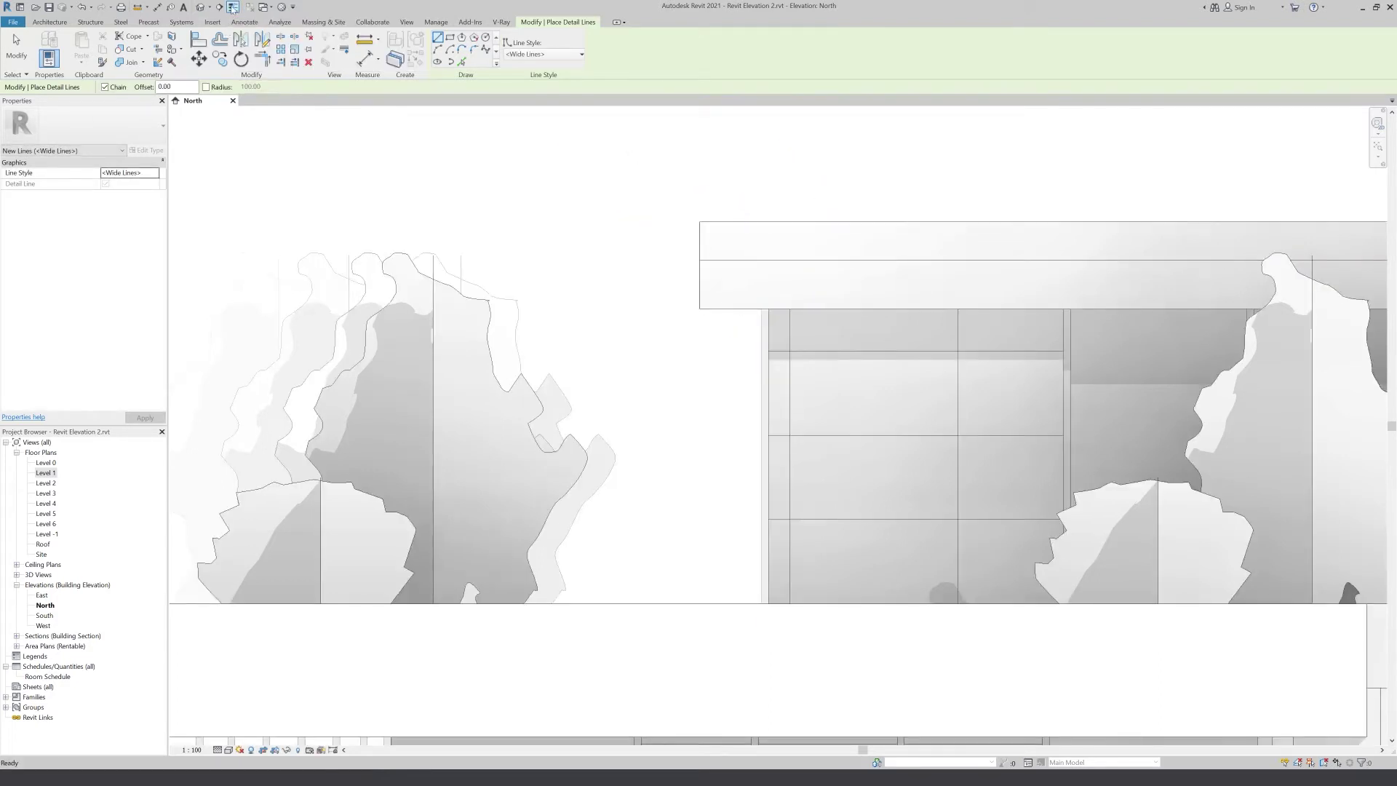
pyautogui.click(233, 8)
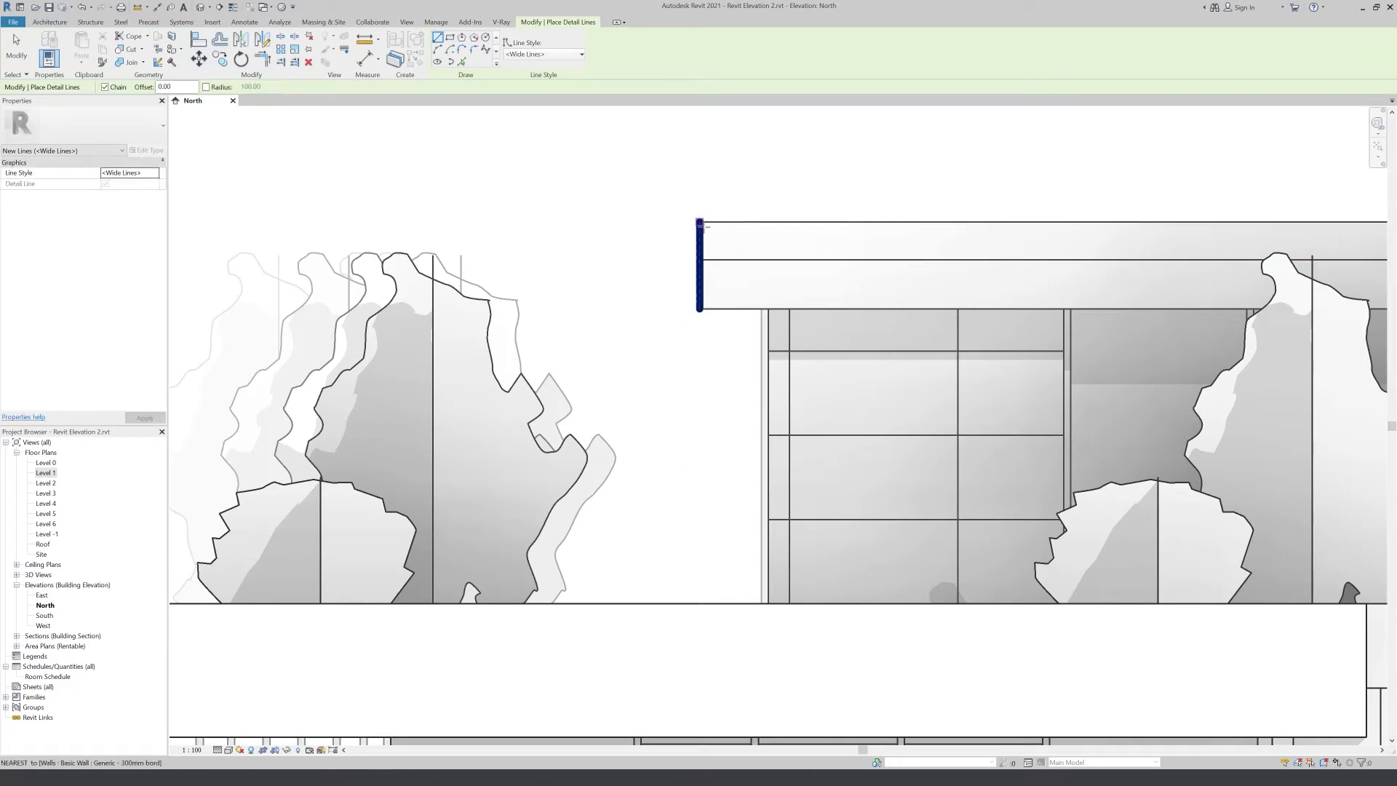
# - Trace the roof edge across to its right end and down to the band
pyautogui.click(699, 221)
pyautogui.scroll(-3, 554, 238)
pyautogui.scroll(-4, 554, 238)
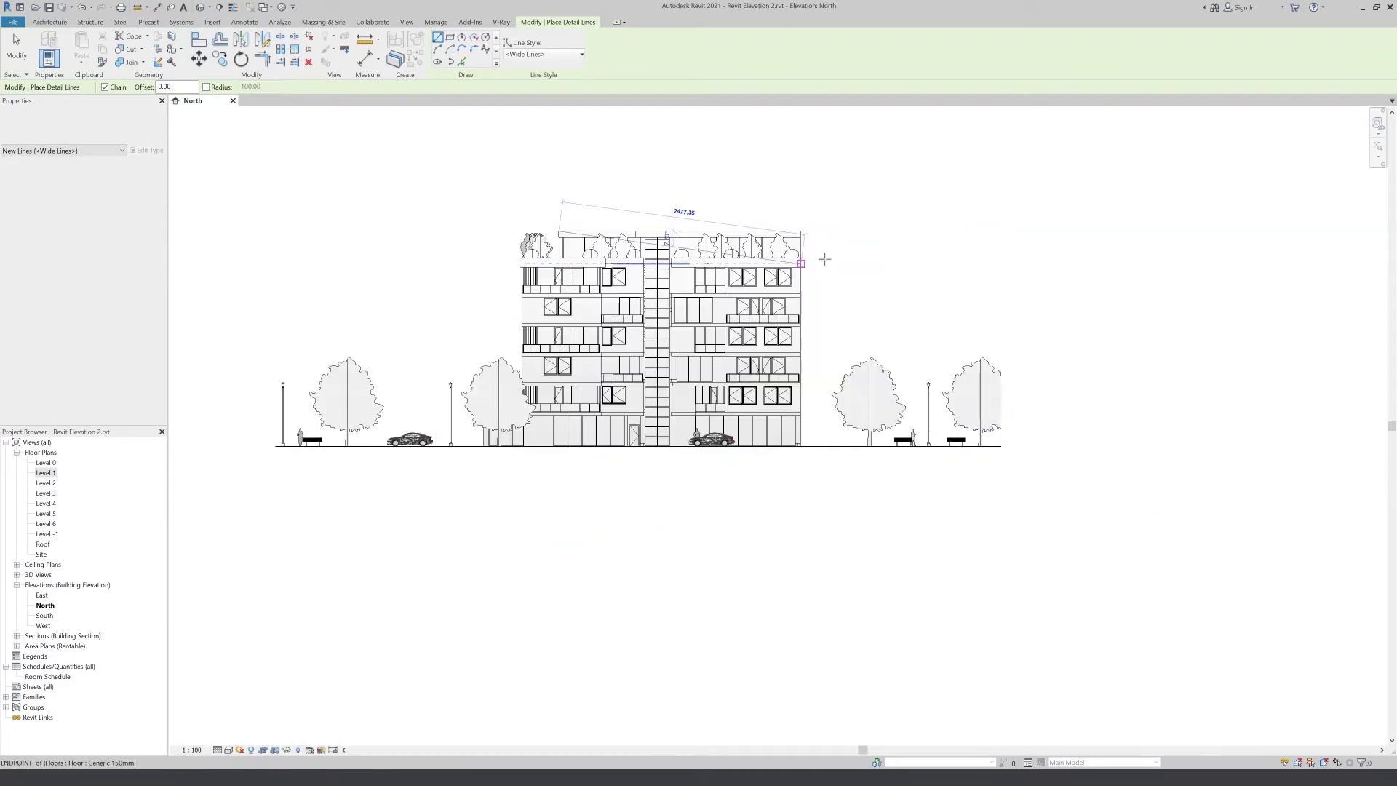
pyautogui.scroll(3, 829, 234)
pyautogui.scroll(2, 834, 237)
pyautogui.click(833, 236)
pyautogui.scroll(2, 835, 251)
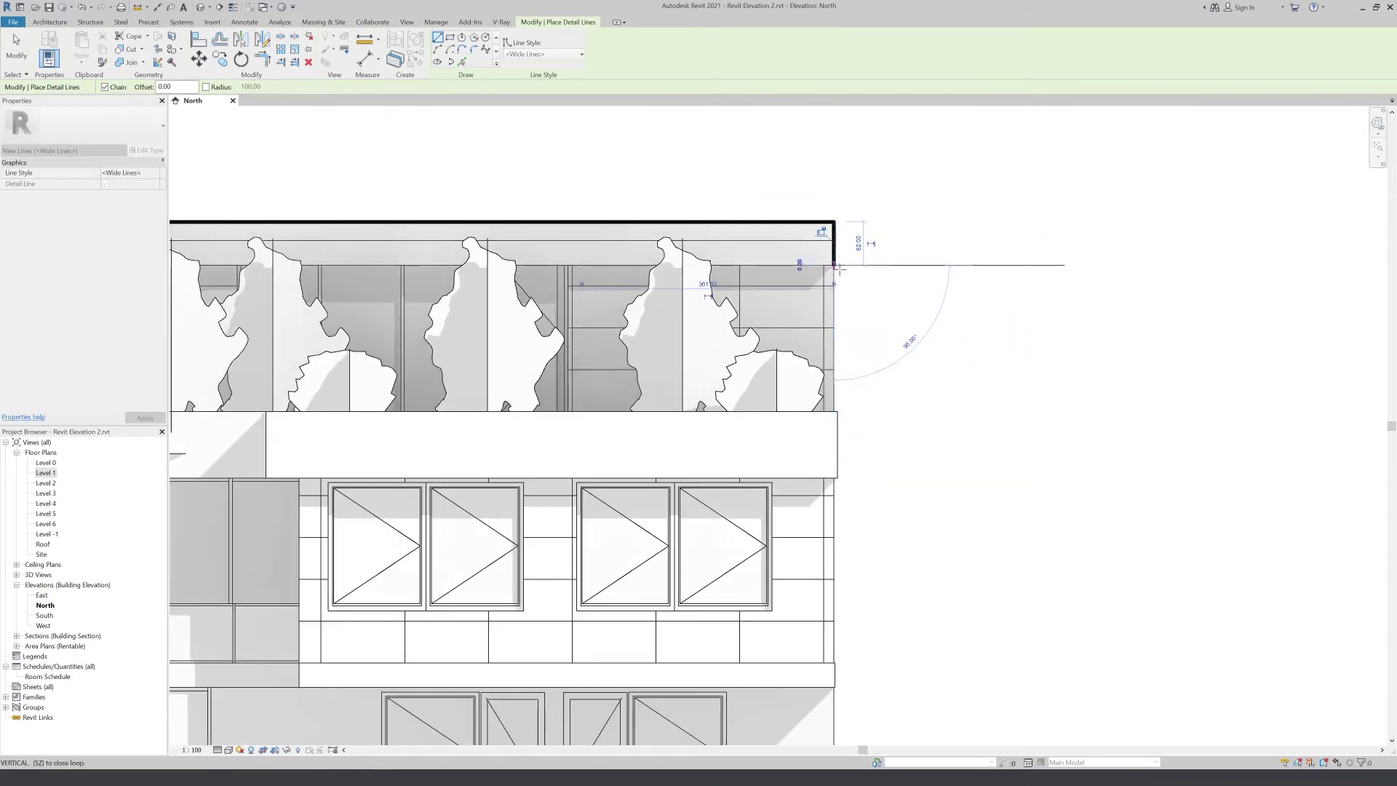
pyautogui.scroll(5, 834, 408)
pyautogui.scroll(-4, 822, 412)
pyautogui.click(858, 405)
pyautogui.scroll(-2, 692, 409)
pyautogui.click(273, 424)
# - Continue the wide outline around the stepped band down to the wall corner
pyautogui.click(274, 473)
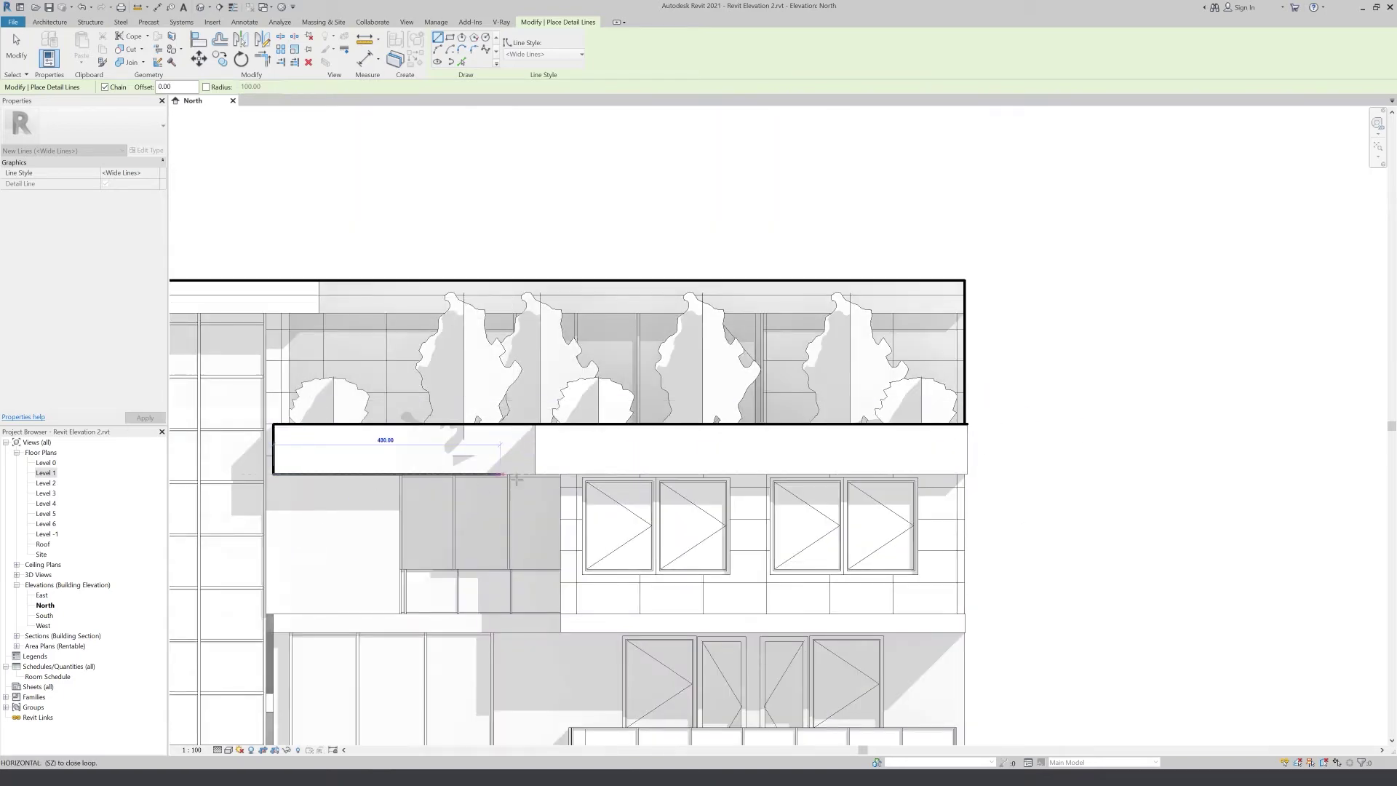
pyautogui.scroll(3, 437, 436)
pyautogui.scroll(-3, 509, 400)
pyautogui.click(579, 405)
pyautogui.click(580, 509)
pyautogui.click(846, 507)
pyautogui.scroll(2, 854, 595)
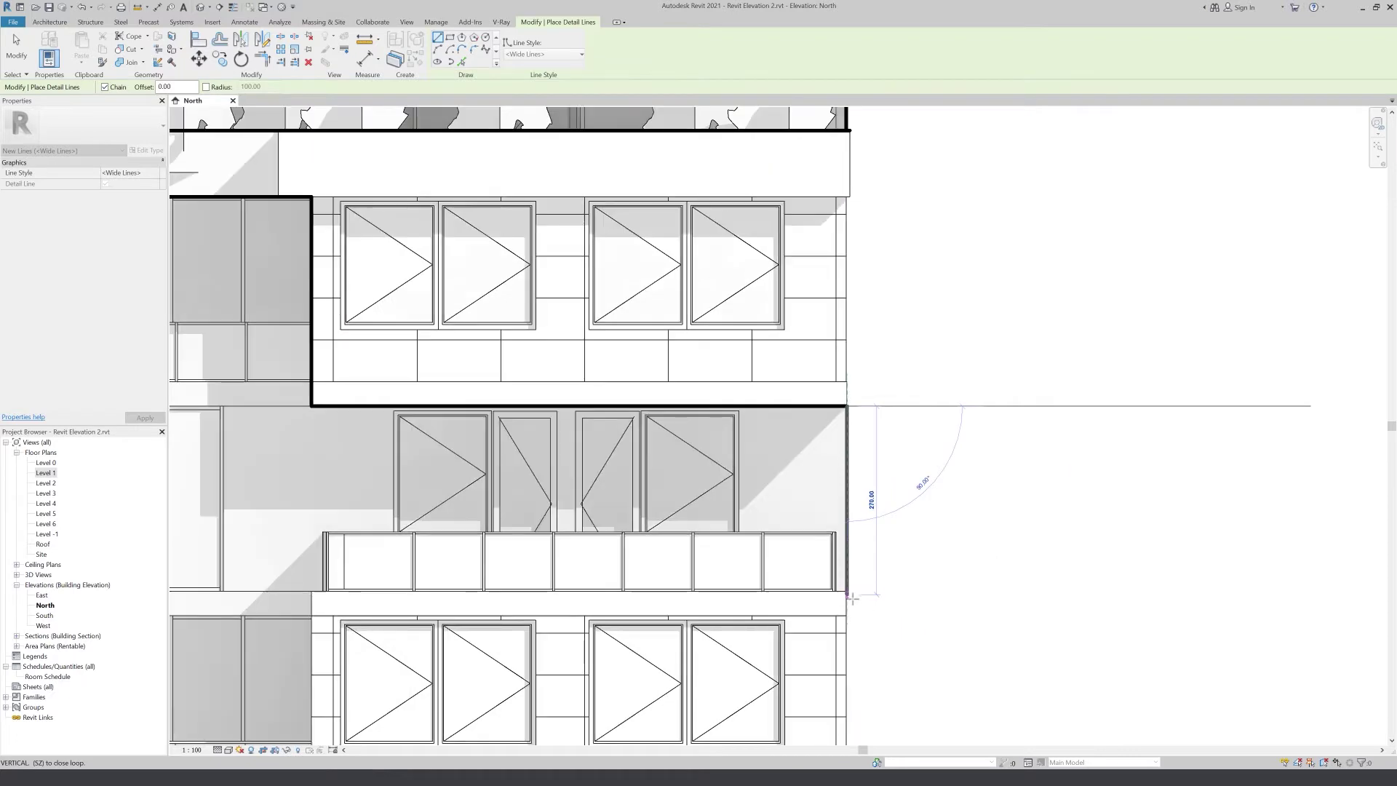
pyautogui.click(851, 595)
pyautogui.scroll(3, 852, 595)
pyautogui.scroll(-5, 800, 546)
pyautogui.scroll(-2, 728, 524)
pyautogui.scroll(4, 692, 504)
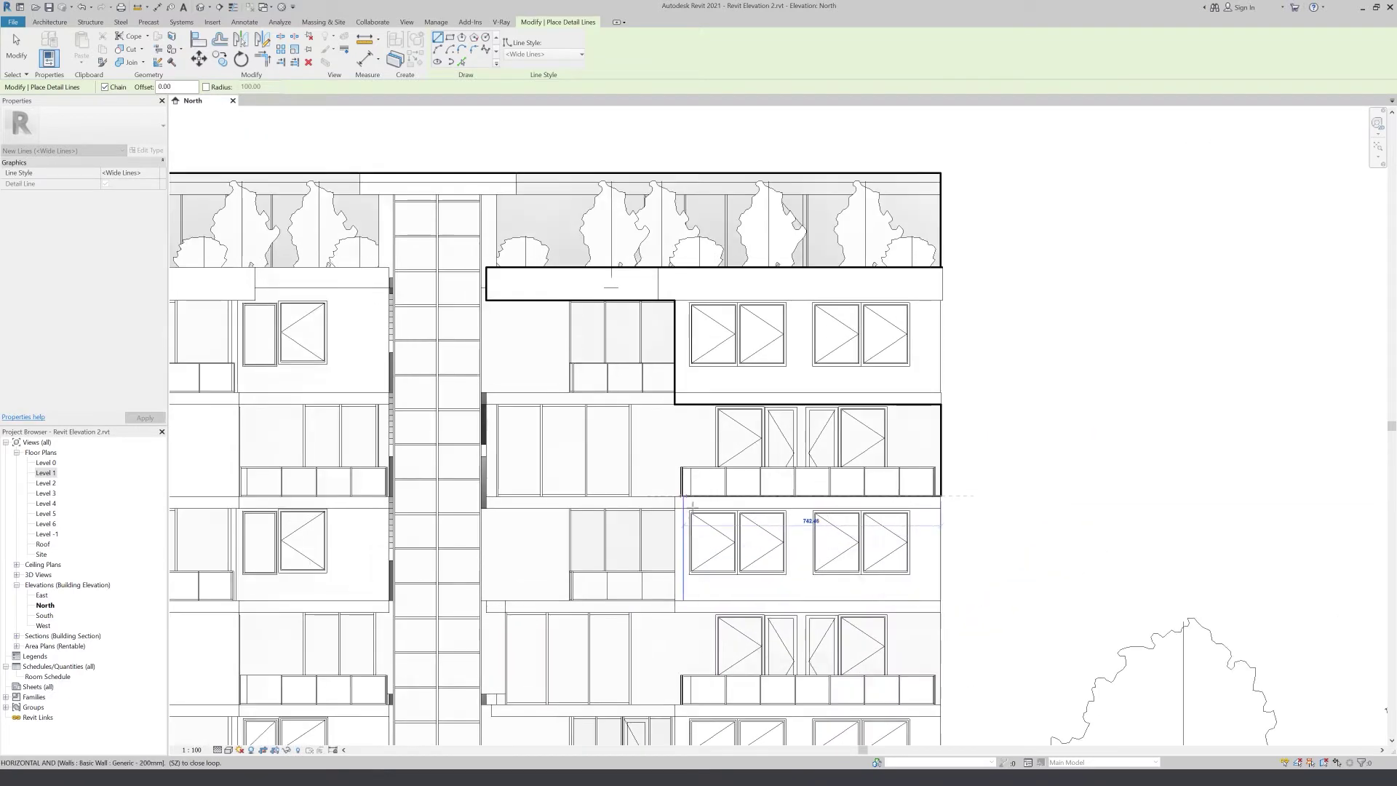
pyautogui.scroll(5, 937, 607)
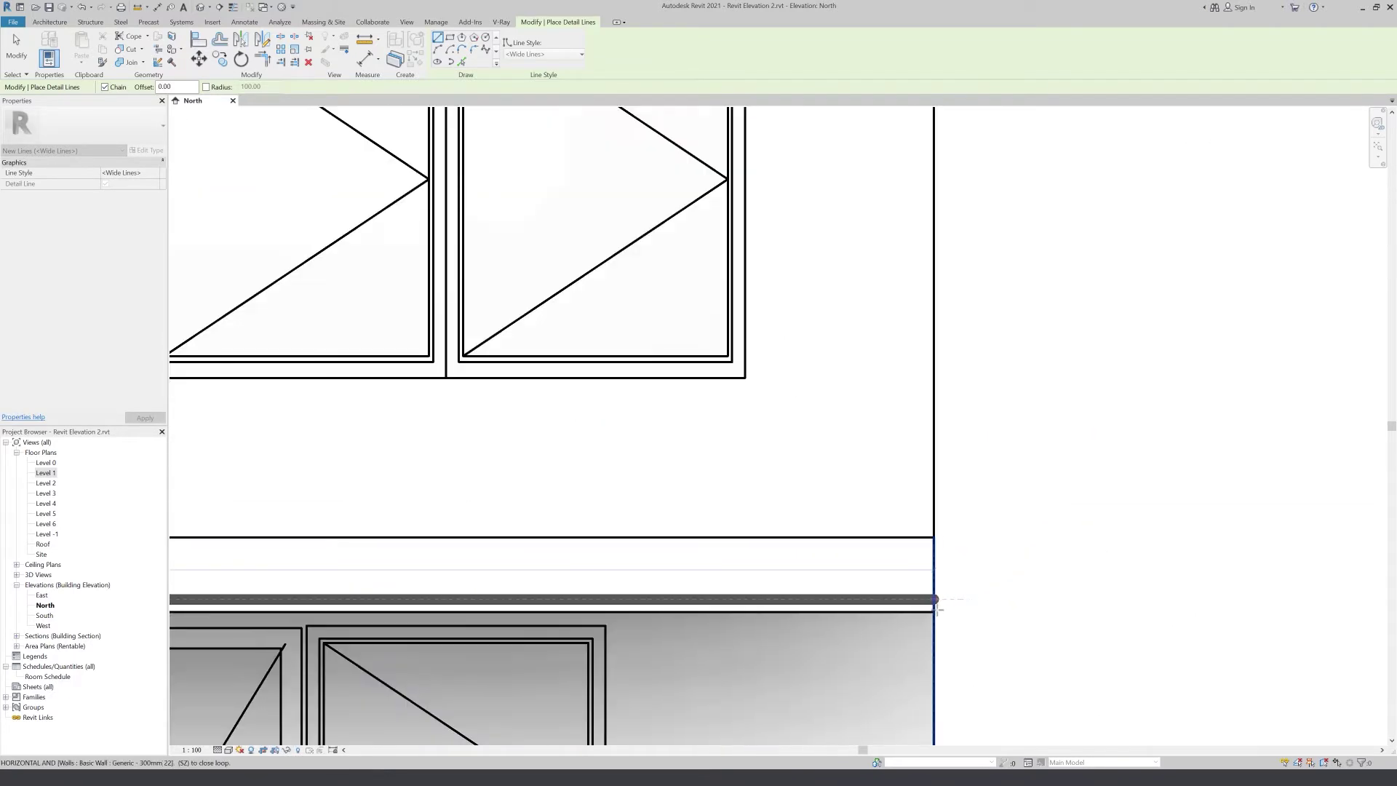
pyautogui.click(936, 600)
pyautogui.press('Escape')
pyautogui.press('Escape')
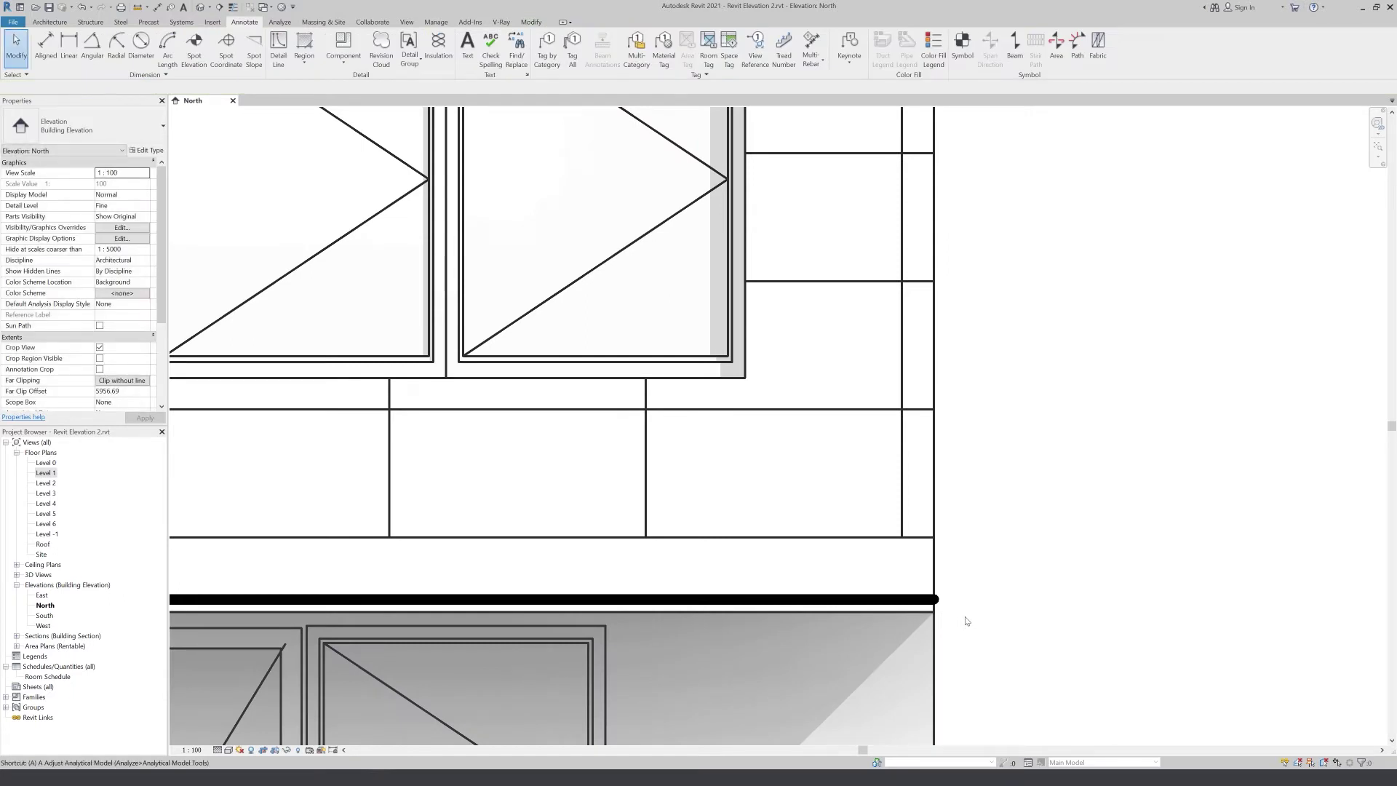
# - Align the lower wide line onto the wall face with AL
pyautogui.press('a')
pyautogui.press('l')
pyautogui.click(891, 612)
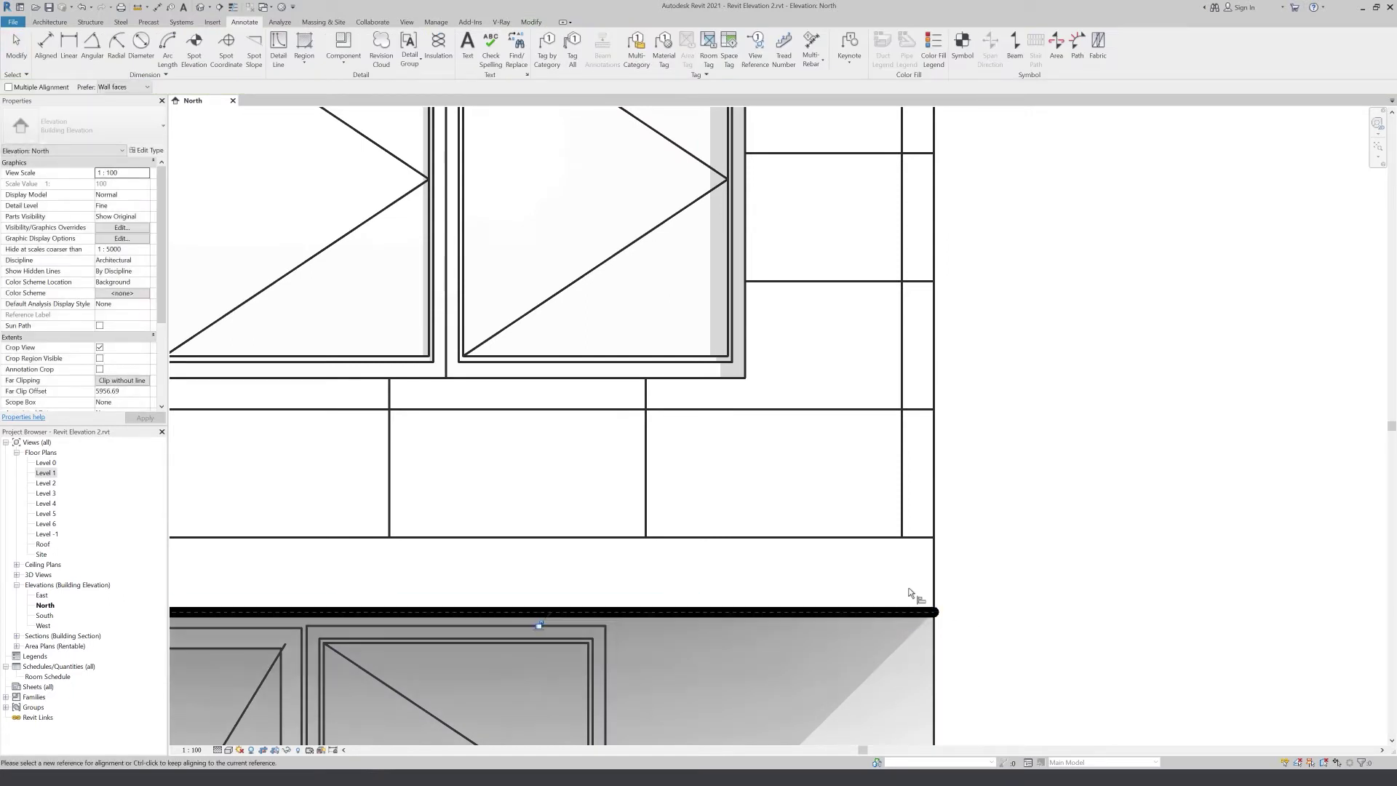
pyautogui.press('Escape')
# - Draw wide lines along the ground edge and up the right-hand facade corners
pyautogui.press('d')
pyautogui.press('l')
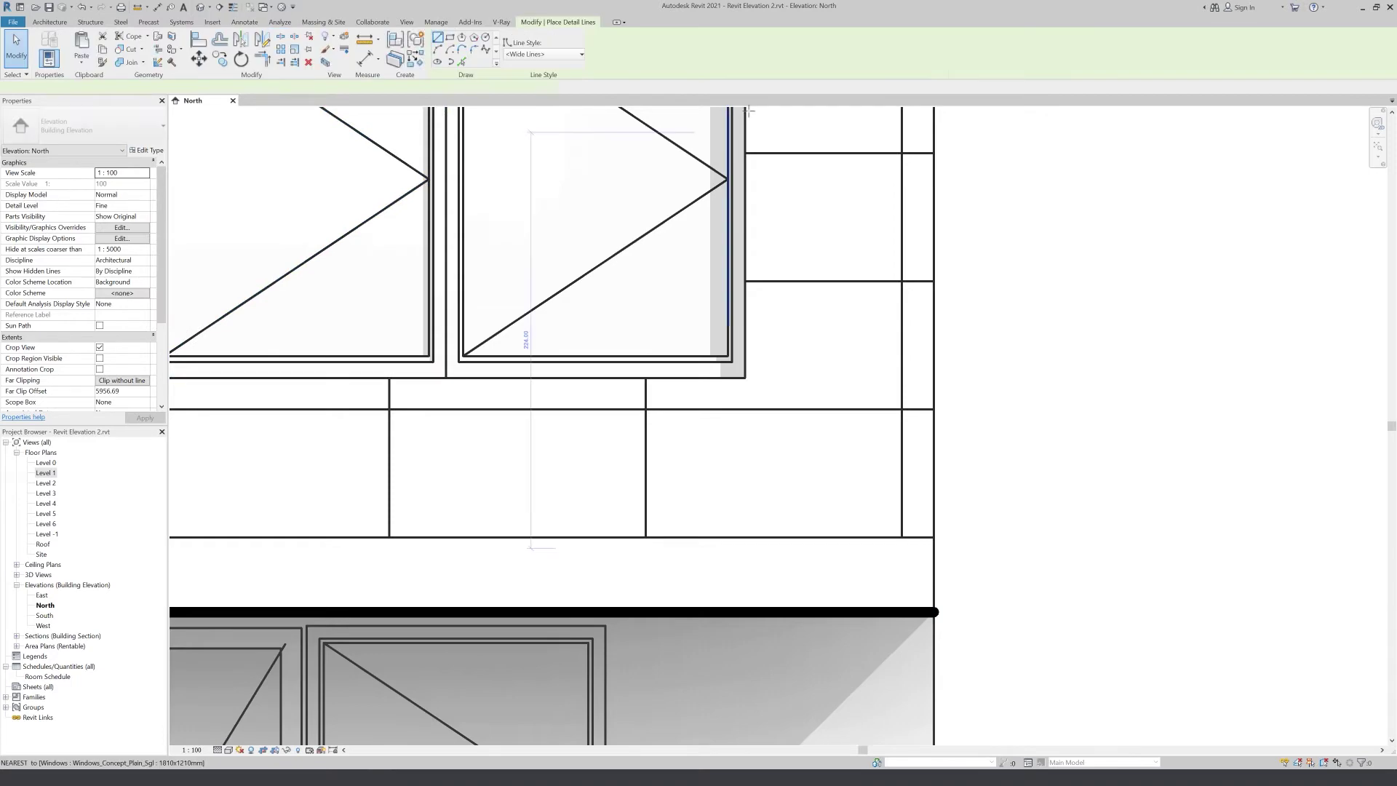
pyautogui.scroll(-3, 738, 117)
pyautogui.click(889, 487)
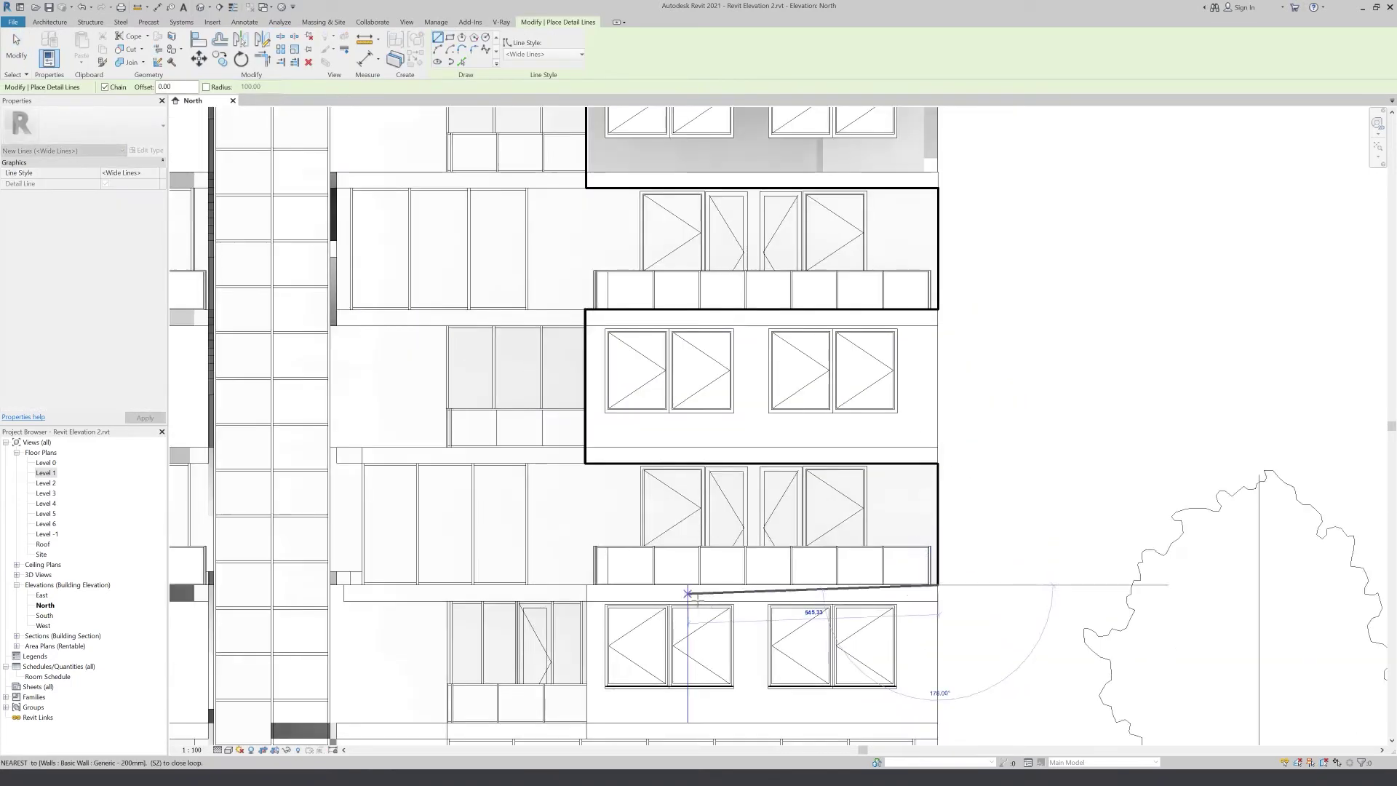
pyautogui.scroll(-1, 709, 597)
pyautogui.scroll(2, 946, 655)
pyautogui.scroll(2, 1129, 716)
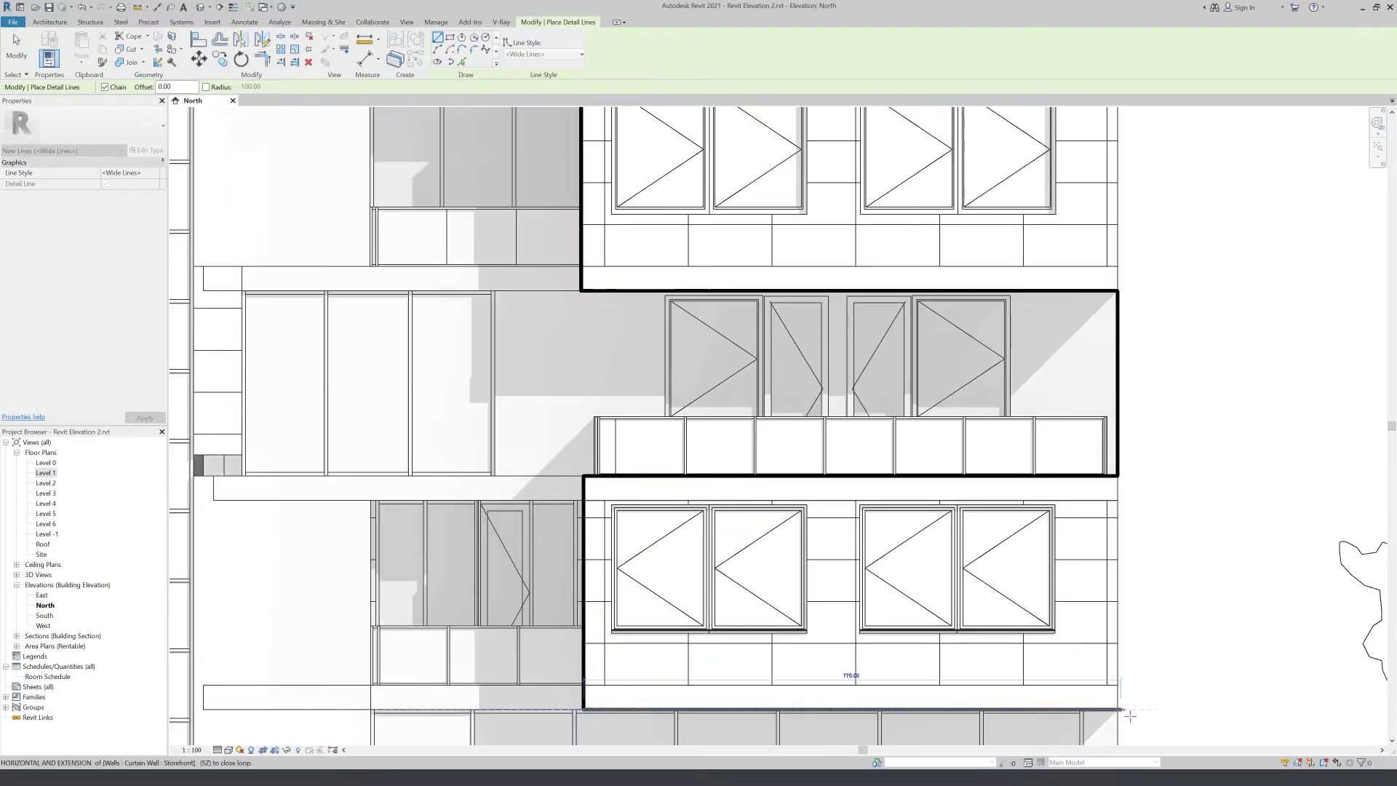
pyautogui.click(1129, 716)
pyautogui.scroll(-1, 1092, 640)
pyautogui.scroll(-2, 1137, 577)
pyautogui.scroll(4, 1084, 583)
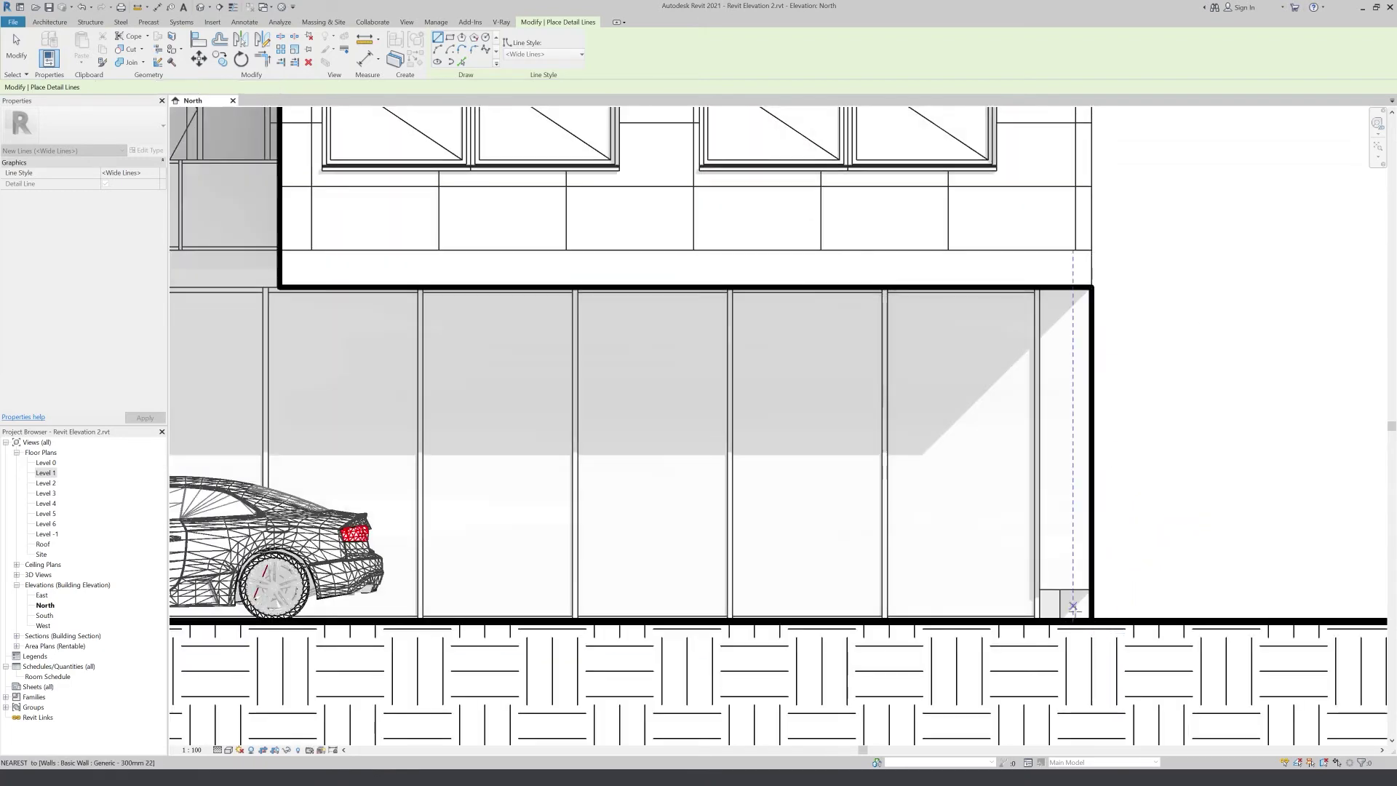
pyautogui.click(1073, 606)
pyautogui.scroll(-3, 1073, 605)
pyautogui.scroll(2, 1091, 327)
pyautogui.scroll(2, 1112, 250)
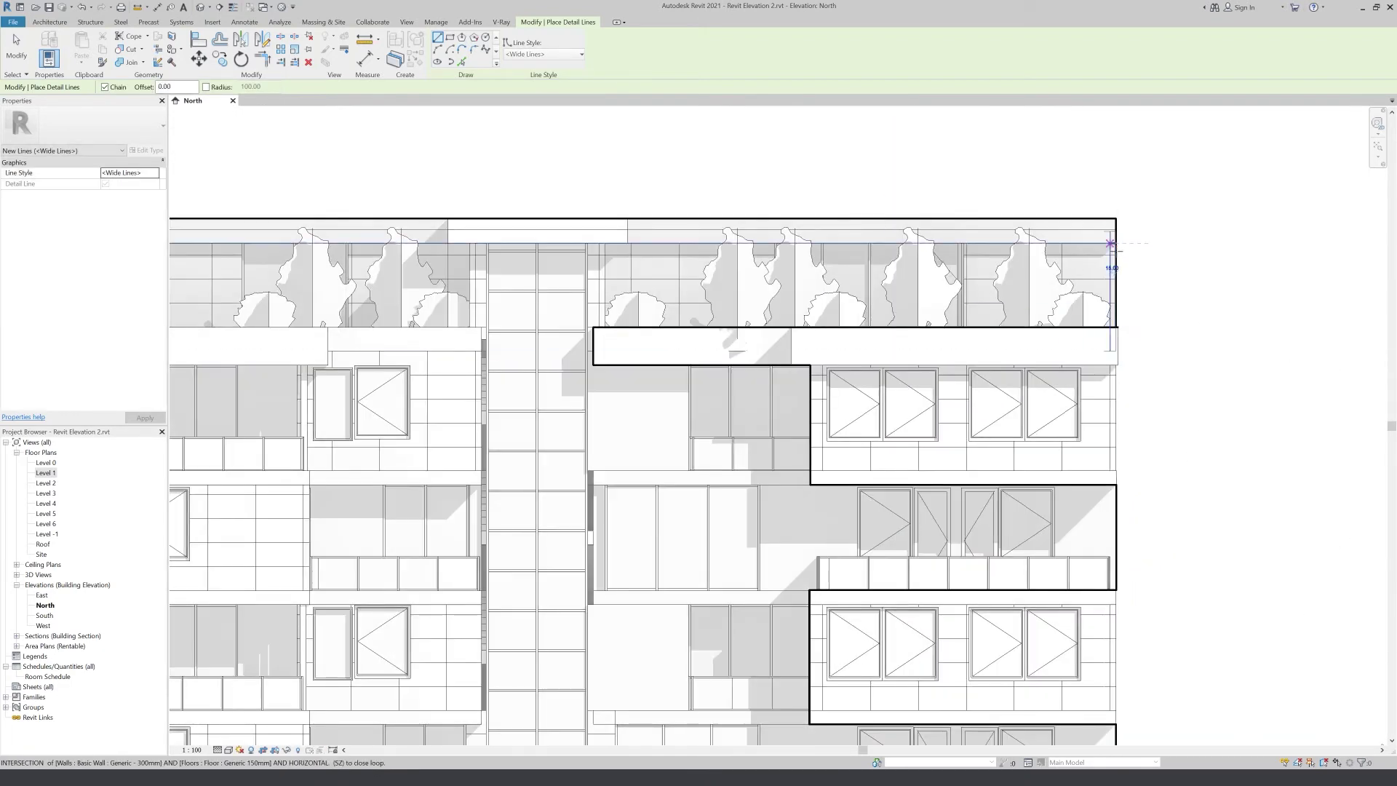
pyautogui.click(1111, 249)
pyautogui.scroll(-3, 1112, 250)
pyautogui.press('Escape')
pyautogui.press('Escape')
# - Trim the vertical and horizontal heavy lines into a closed upper-right corner
pyautogui.scroll(4, 1079, 276)
pyautogui.press('t')
pyautogui.press('r')
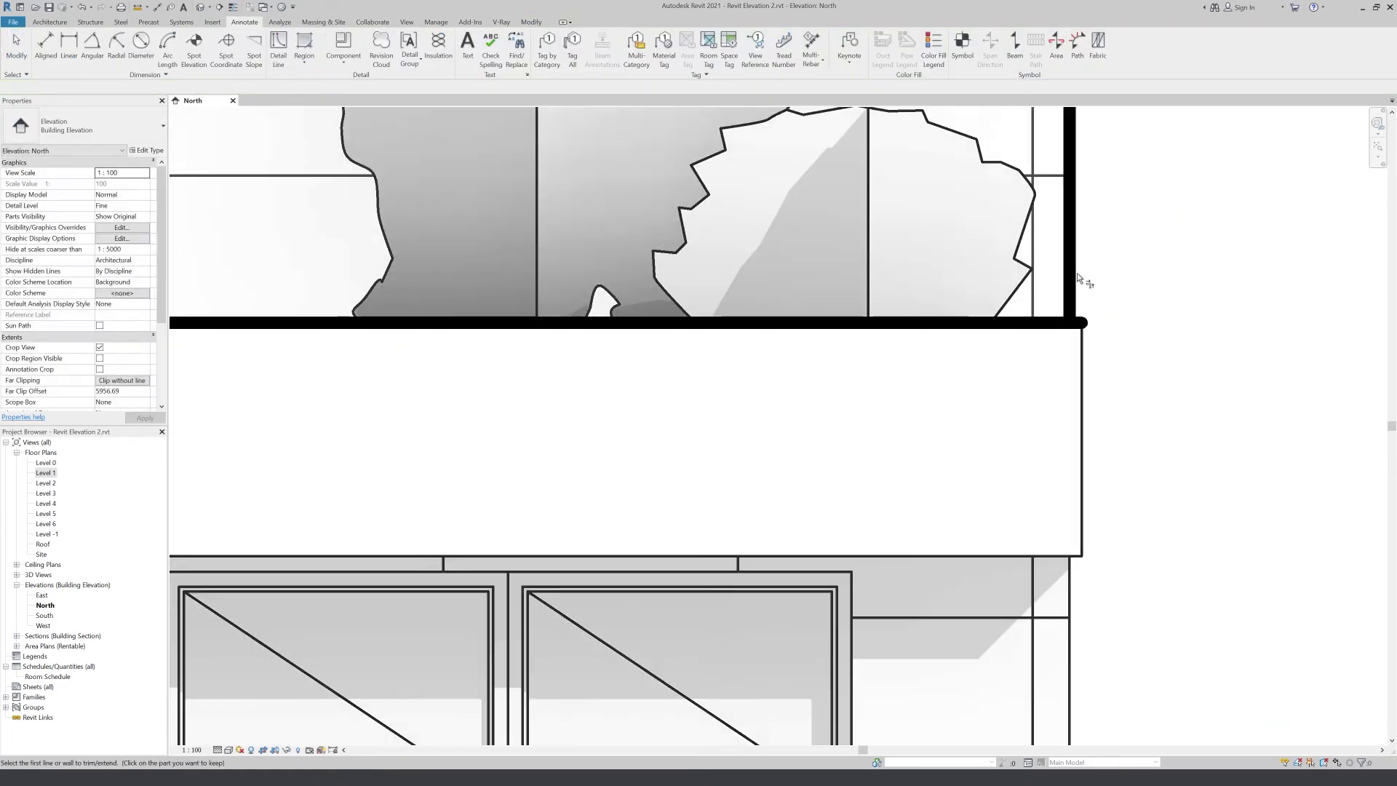
pyautogui.click(1070, 302)
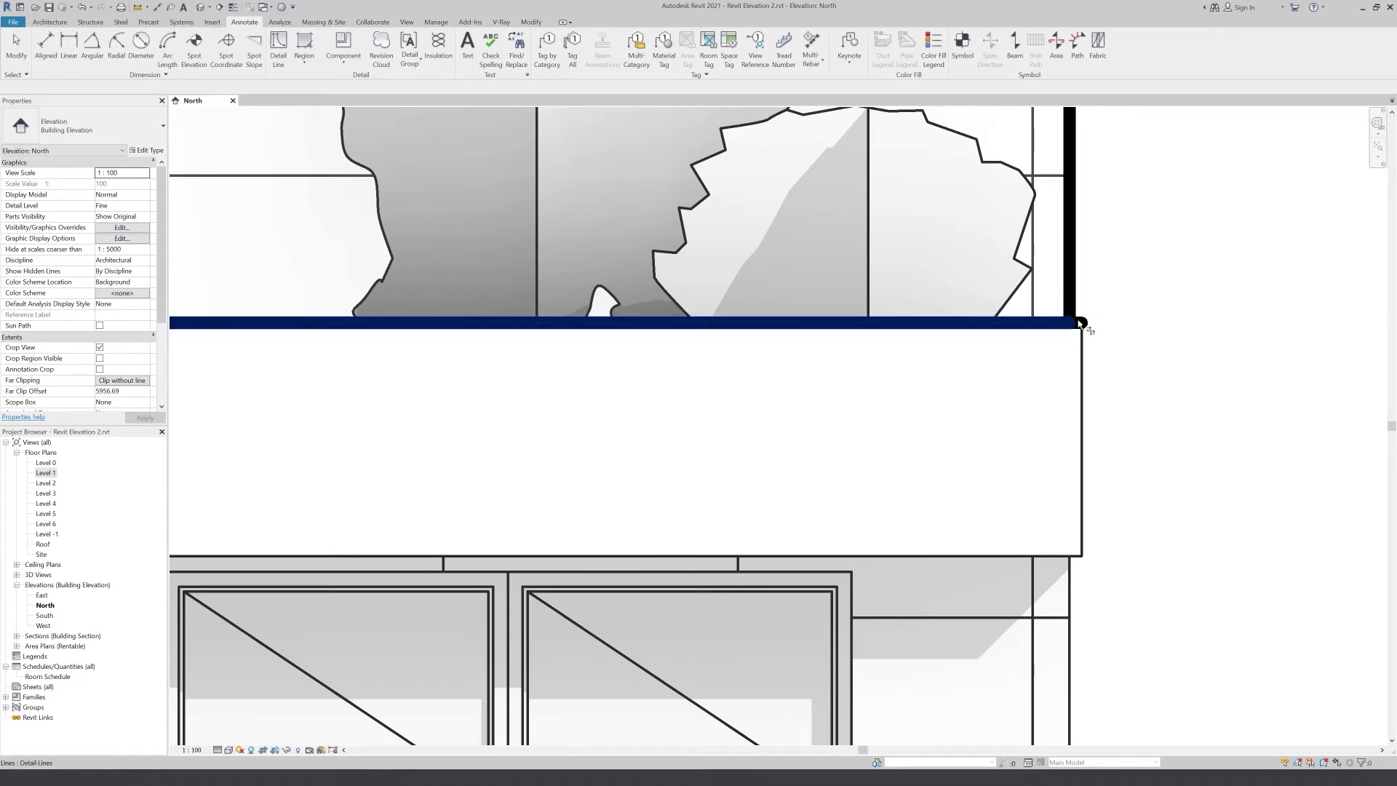
pyautogui.press('Escape')
pyautogui.scroll(-5, 1082, 331)
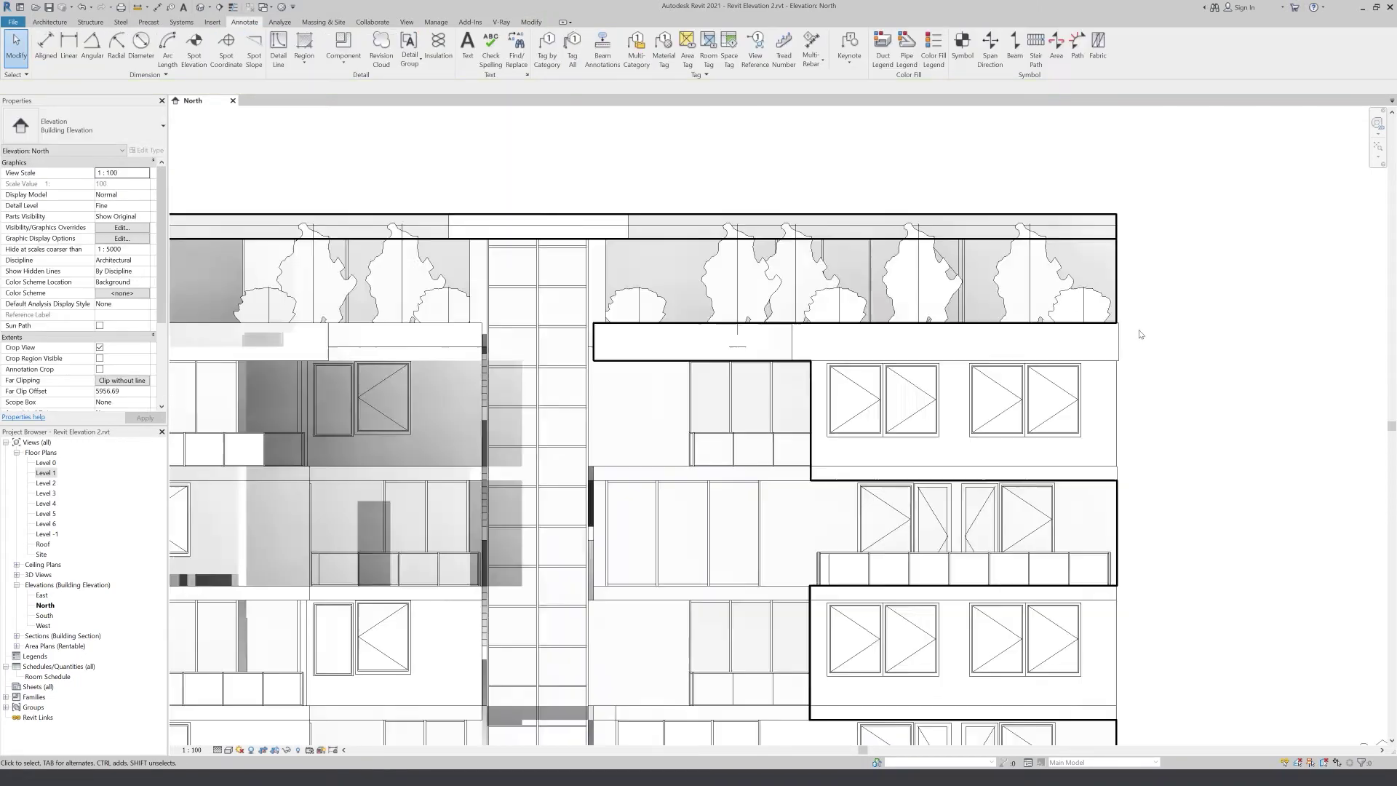
# - Draw a Wide Lines detail line down the upper-left roof edge
pyautogui.press('d')
pyautogui.press('l')
pyautogui.scroll(4, 377, 257)
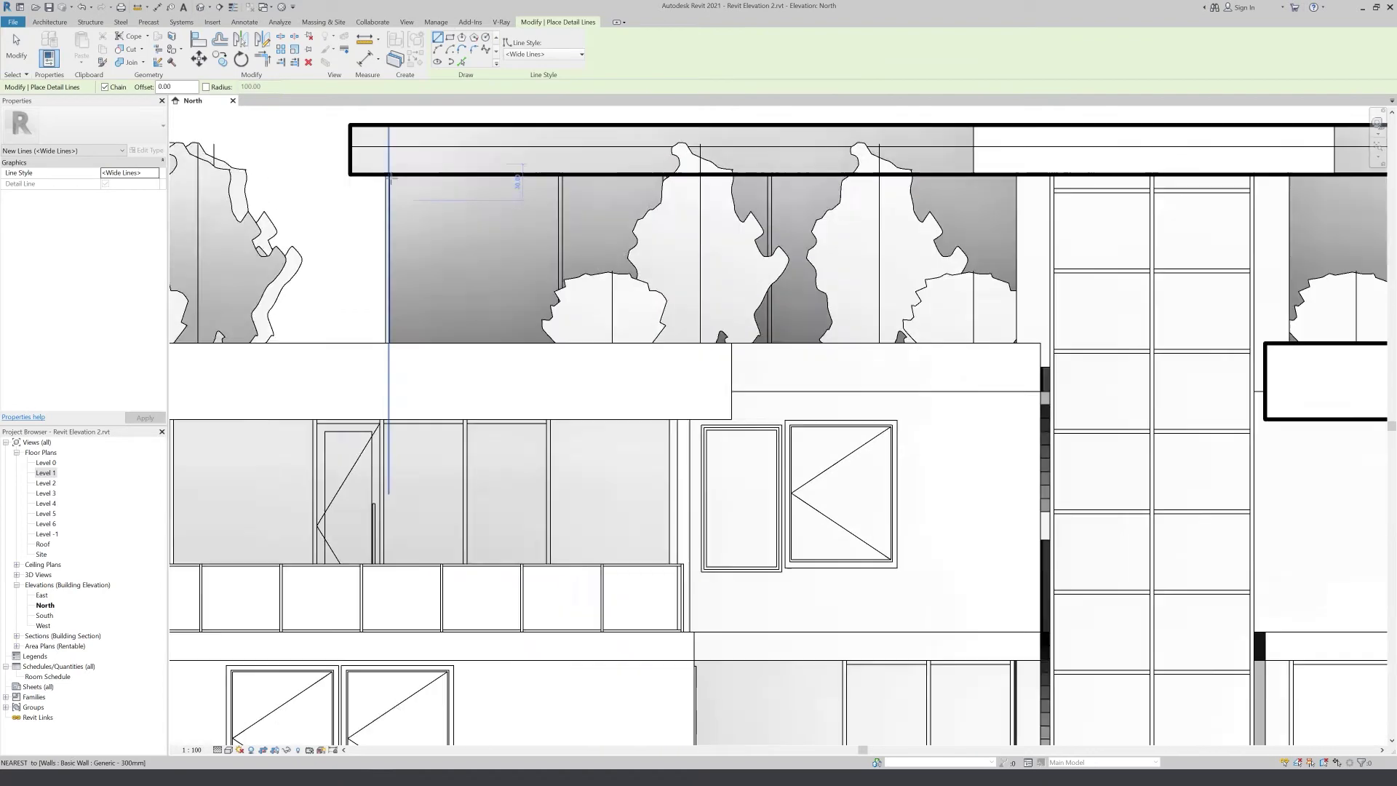
pyautogui.click(385, 166)
pyautogui.click(384, 536)
pyautogui.scroll(-3, 384, 536)
pyautogui.scroll(-2, 384, 536)
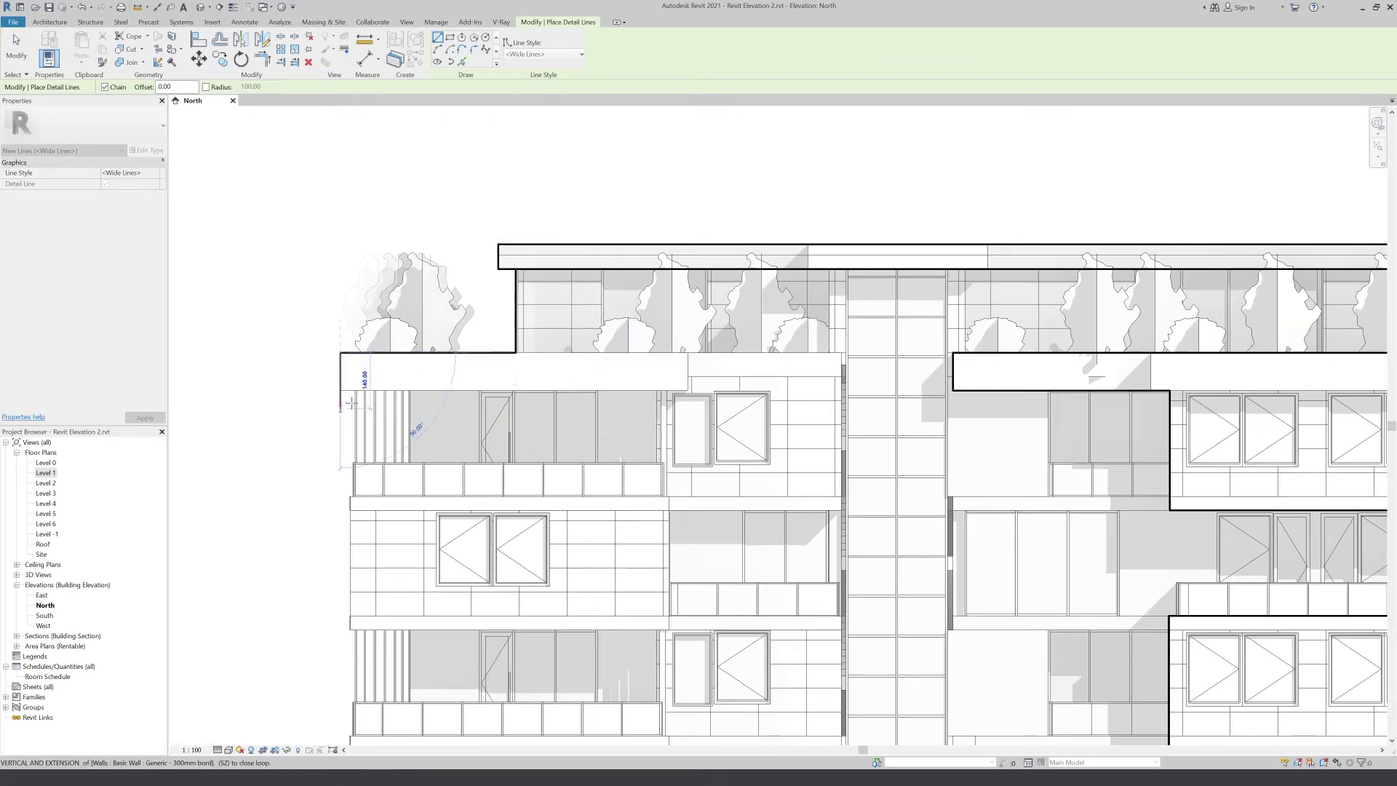
pyautogui.scroll(5, 654, 401)
# - Continue the heavy outline around the slab edges and down the floor edge
pyautogui.click(687, 370)
pyautogui.scroll(-3, 688, 370)
pyautogui.scroll(2, 717, 405)
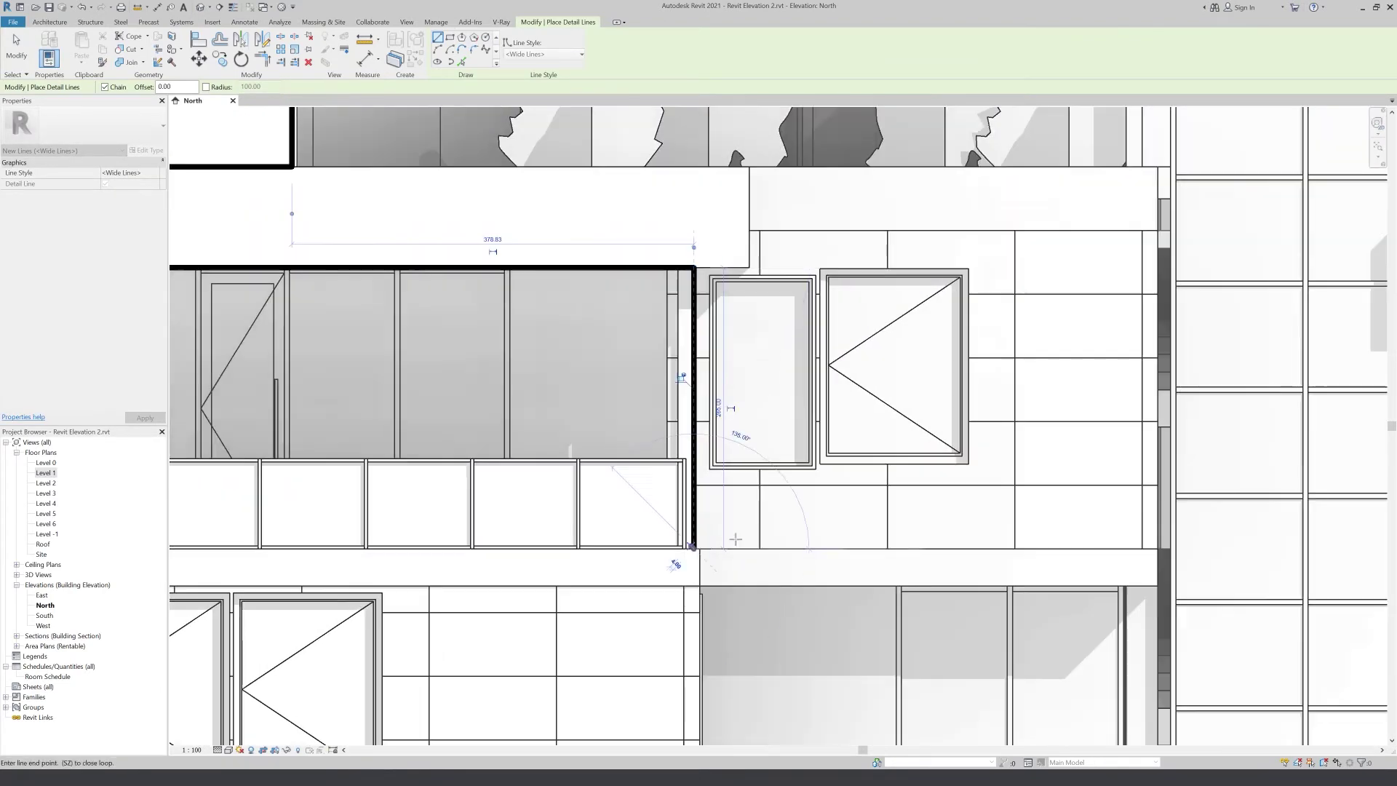
pyautogui.click(679, 461)
pyautogui.scroll(-2, 679, 461)
pyautogui.click(429, 538)
pyautogui.scroll(-2, 429, 539)
pyautogui.scroll(2, 407, 539)
pyautogui.scroll(-1, 364, 546)
pyautogui.click(395, 556)
pyautogui.scroll(3, 877, 536)
pyautogui.click(826, 574)
pyautogui.scroll(-1, 873, 538)
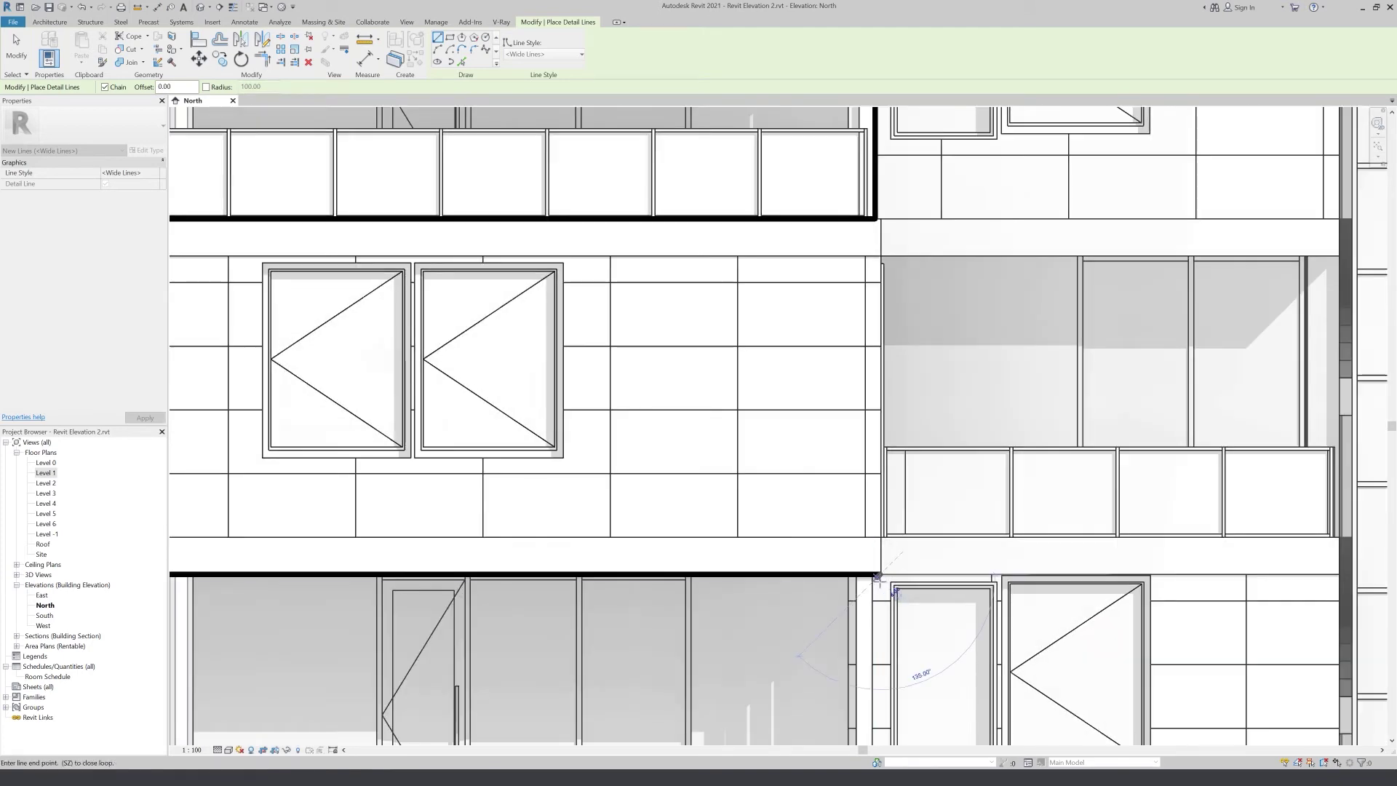
pyautogui.scroll(-1, 878, 515)
pyautogui.click(871, 673)
pyautogui.press('Escape')
pyautogui.press('Escape')
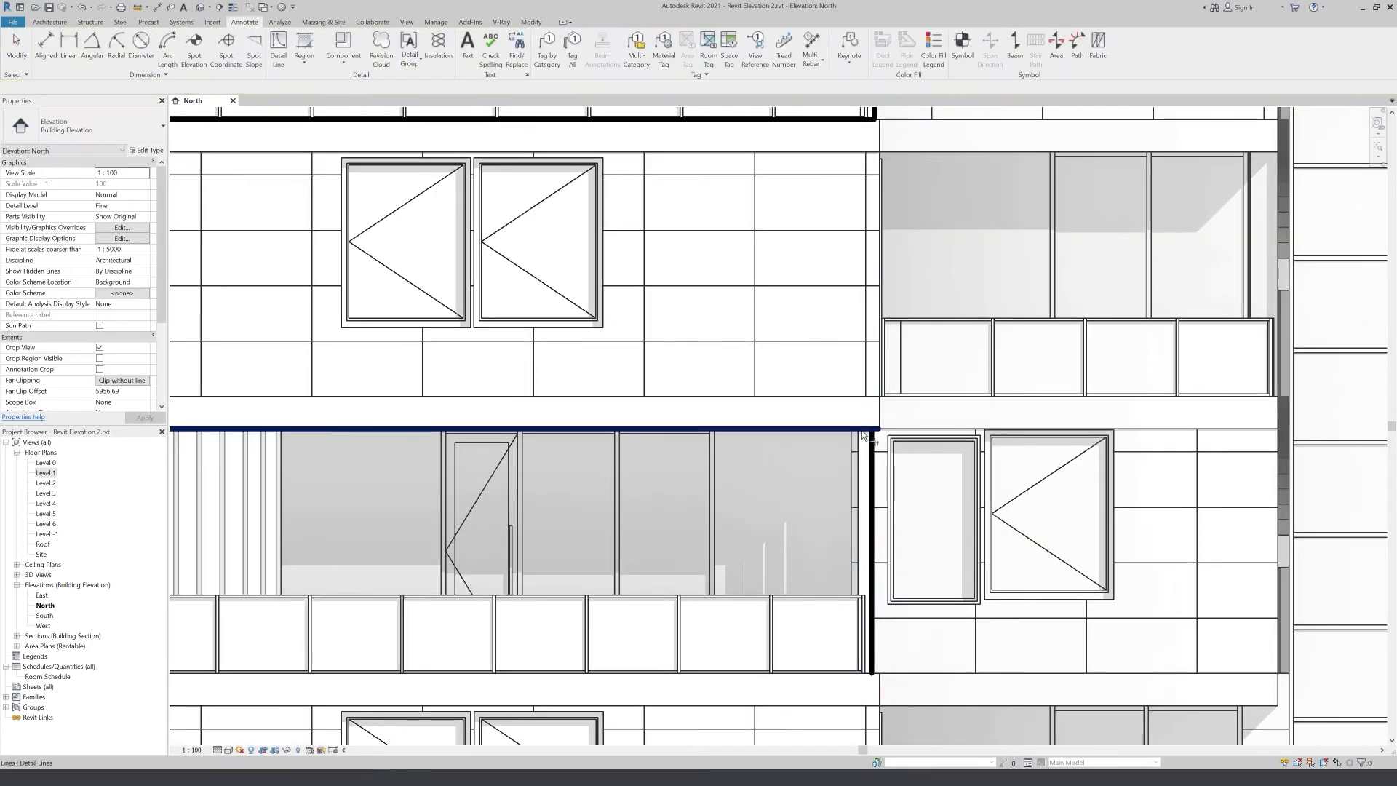
# - Draw another Wide Lines detail line along the lower floor-slab edge
pyautogui.click(278, 47)
pyautogui.scroll(1, 873, 648)
pyautogui.scroll(-2, 476, 641)
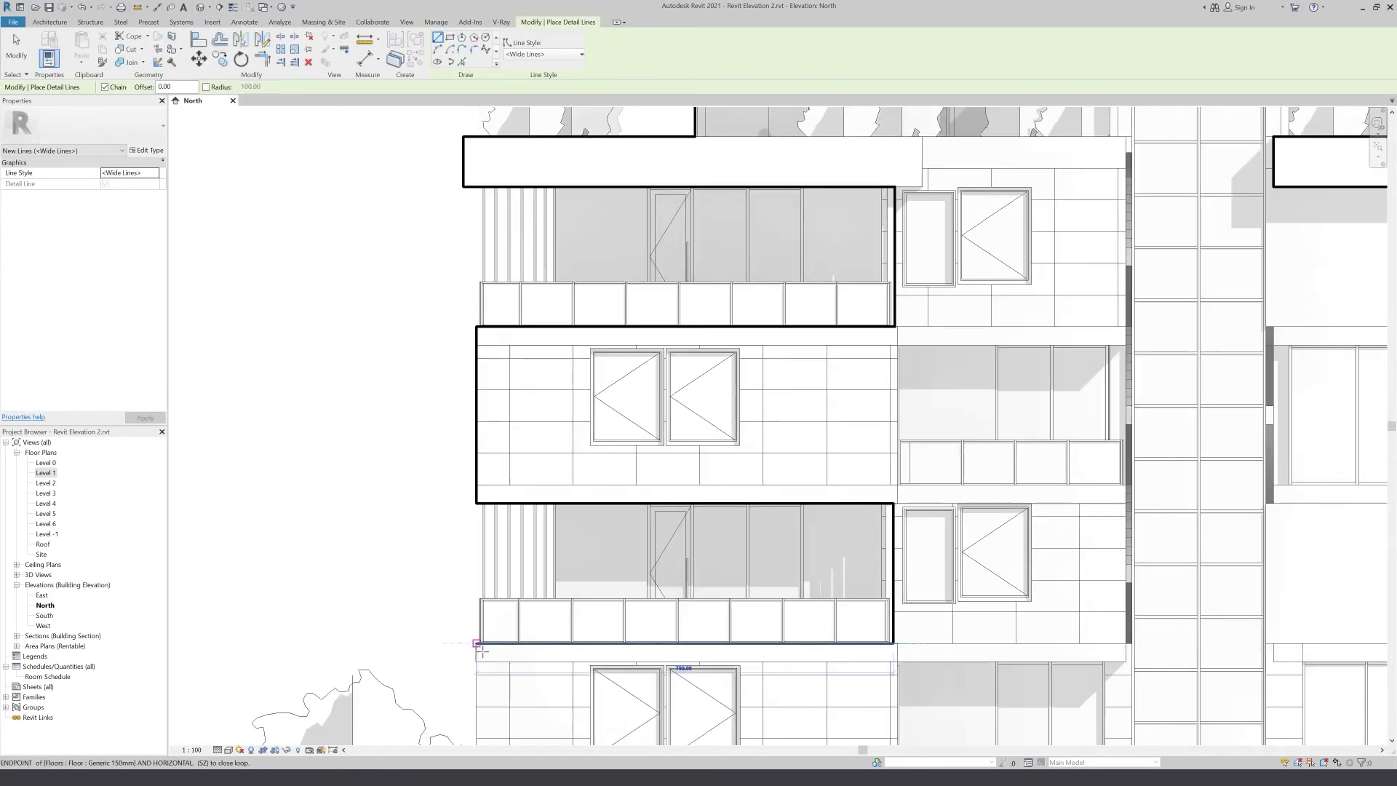
pyautogui.scroll(4, 480, 641)
pyautogui.click(479, 640)
pyautogui.scroll(-2, 480, 640)
pyautogui.scroll(-2, 499, 608)
pyautogui.scroll(5, 499, 509)
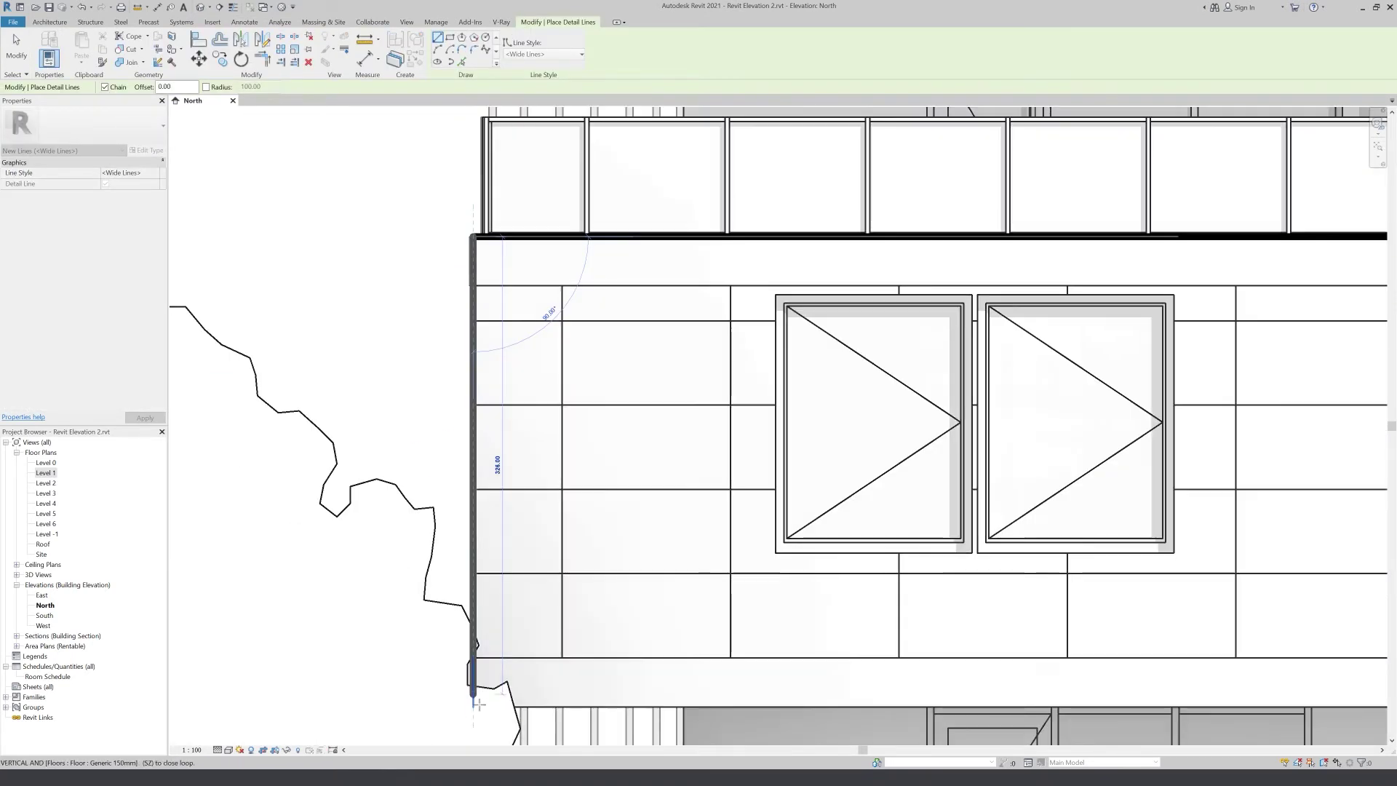
pyautogui.scroll(-2, 475, 237)
pyautogui.scroll(-2, 510, 437)
pyautogui.scroll(5, 719, 645)
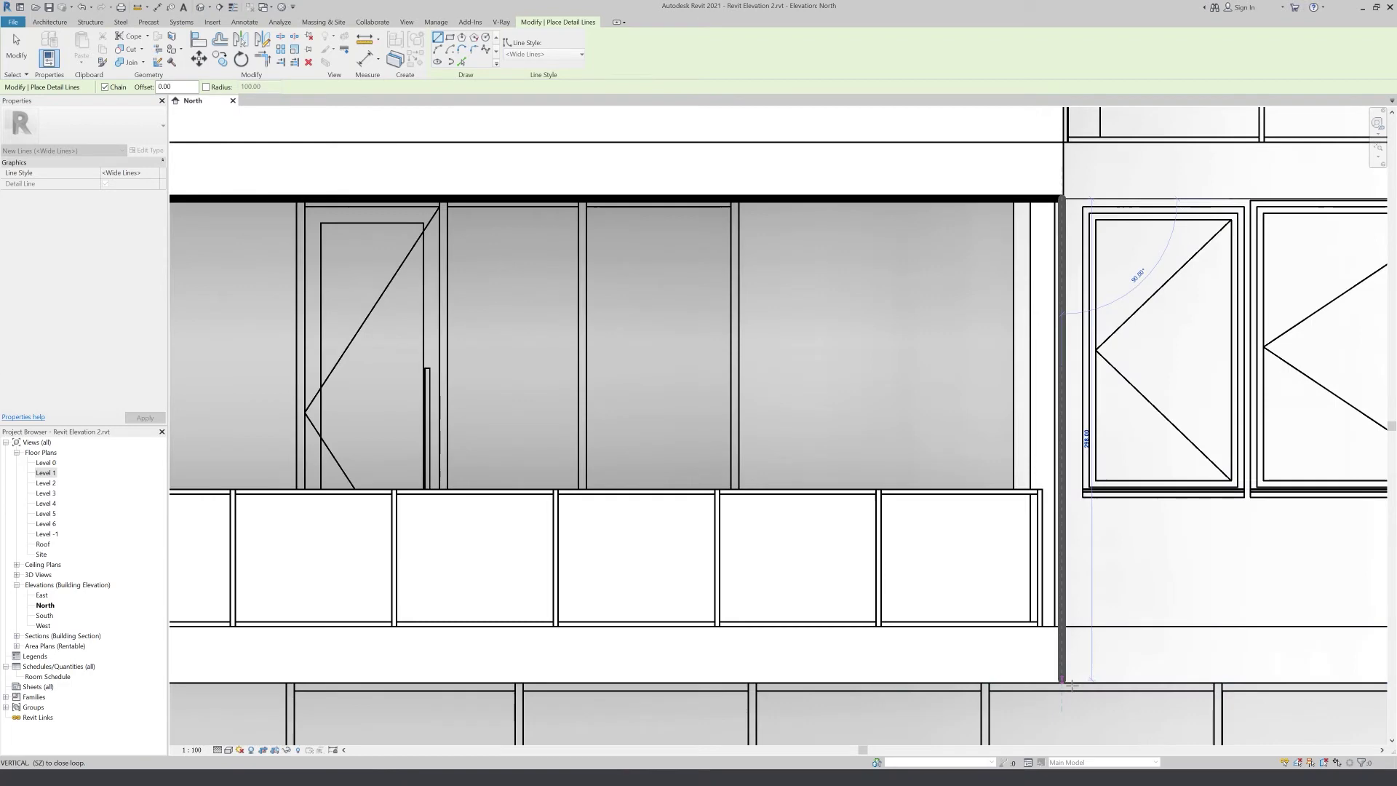
pyautogui.scroll(-2, 719, 645)
pyautogui.click(718, 645)
pyautogui.press('Escape')
pyautogui.press('Escape')
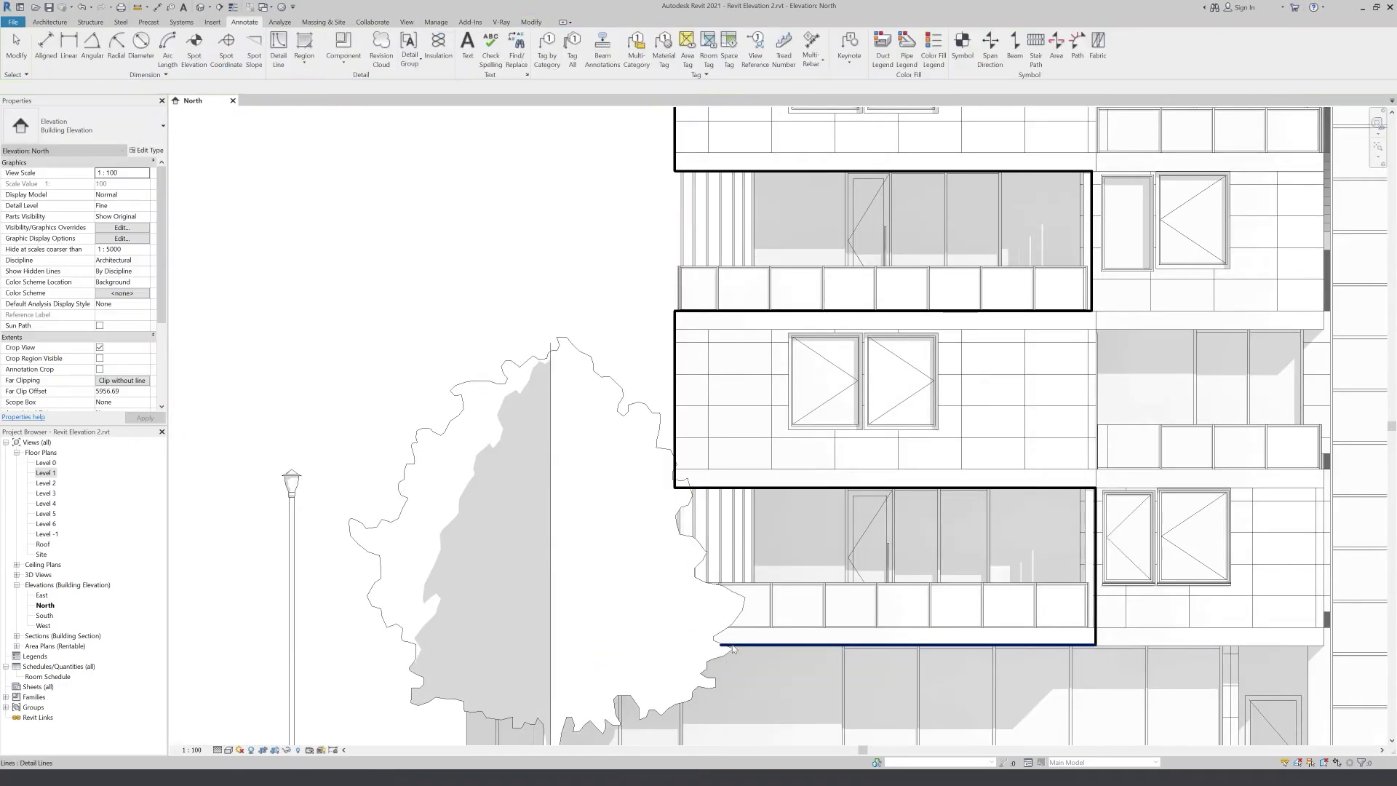
pyautogui.scroll(1, 687, 496)
pyautogui.scroll(1, 688, 496)
pyautogui.scroll(2, 676, 525)
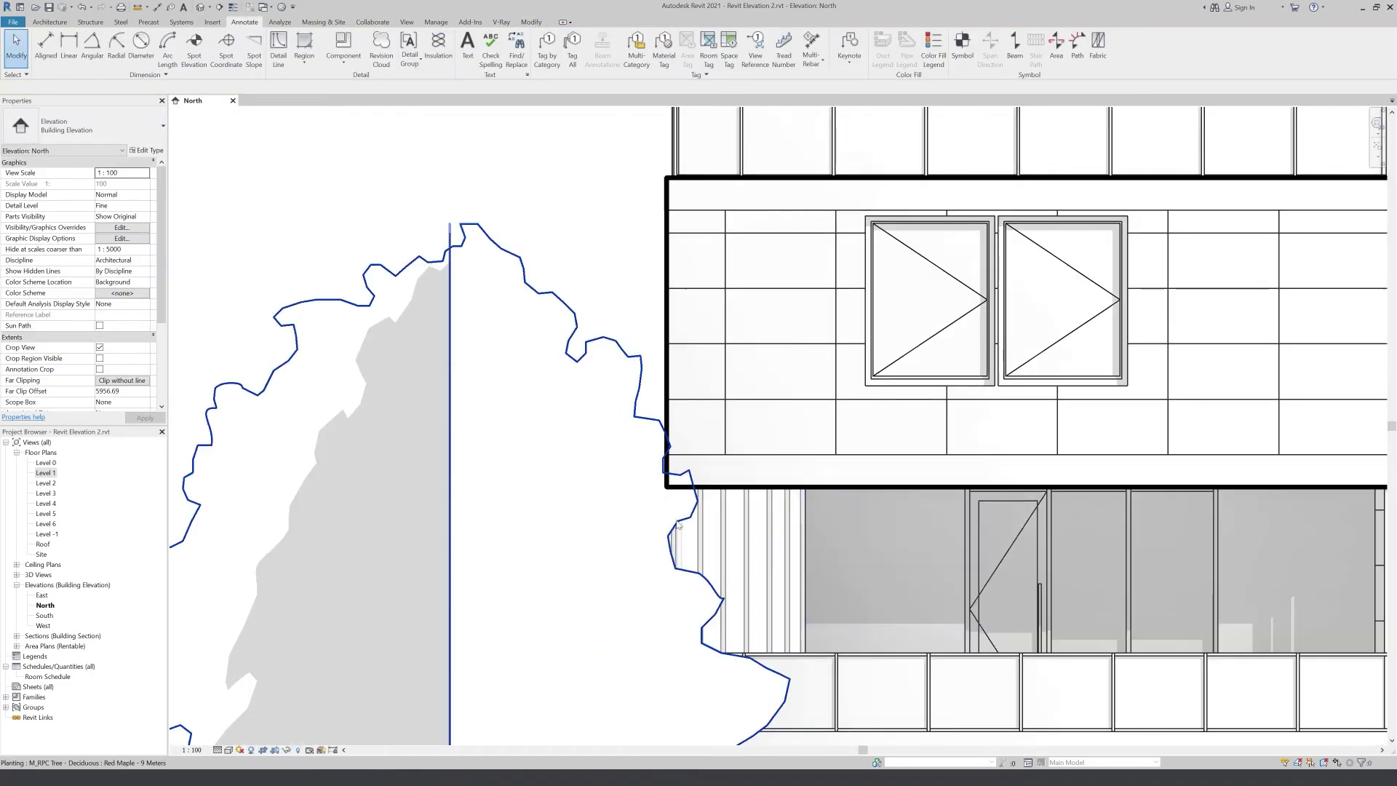
# - Start the Split Element command with SL, then cancel it
pyautogui.press('s')
pyautogui.press('l')
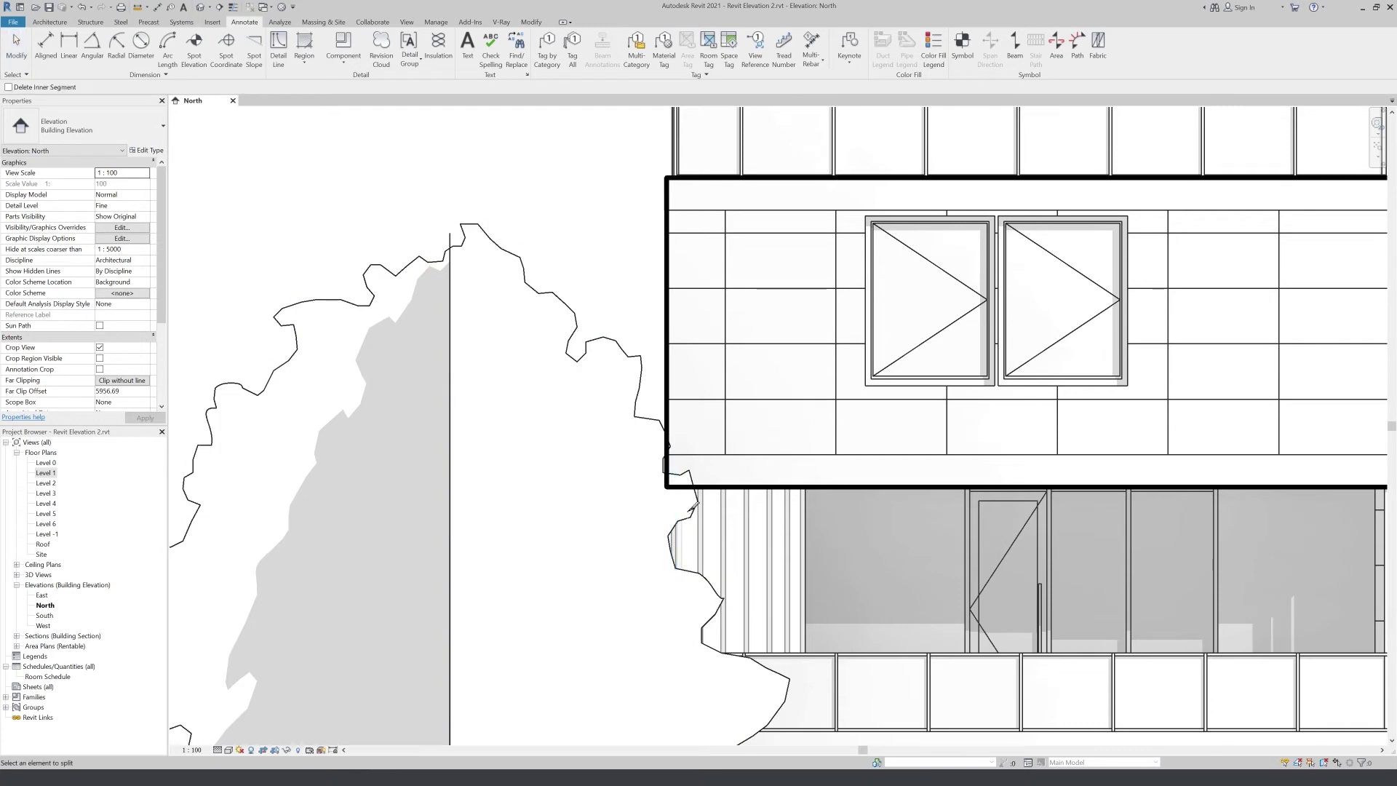
pyautogui.click(531, 22)
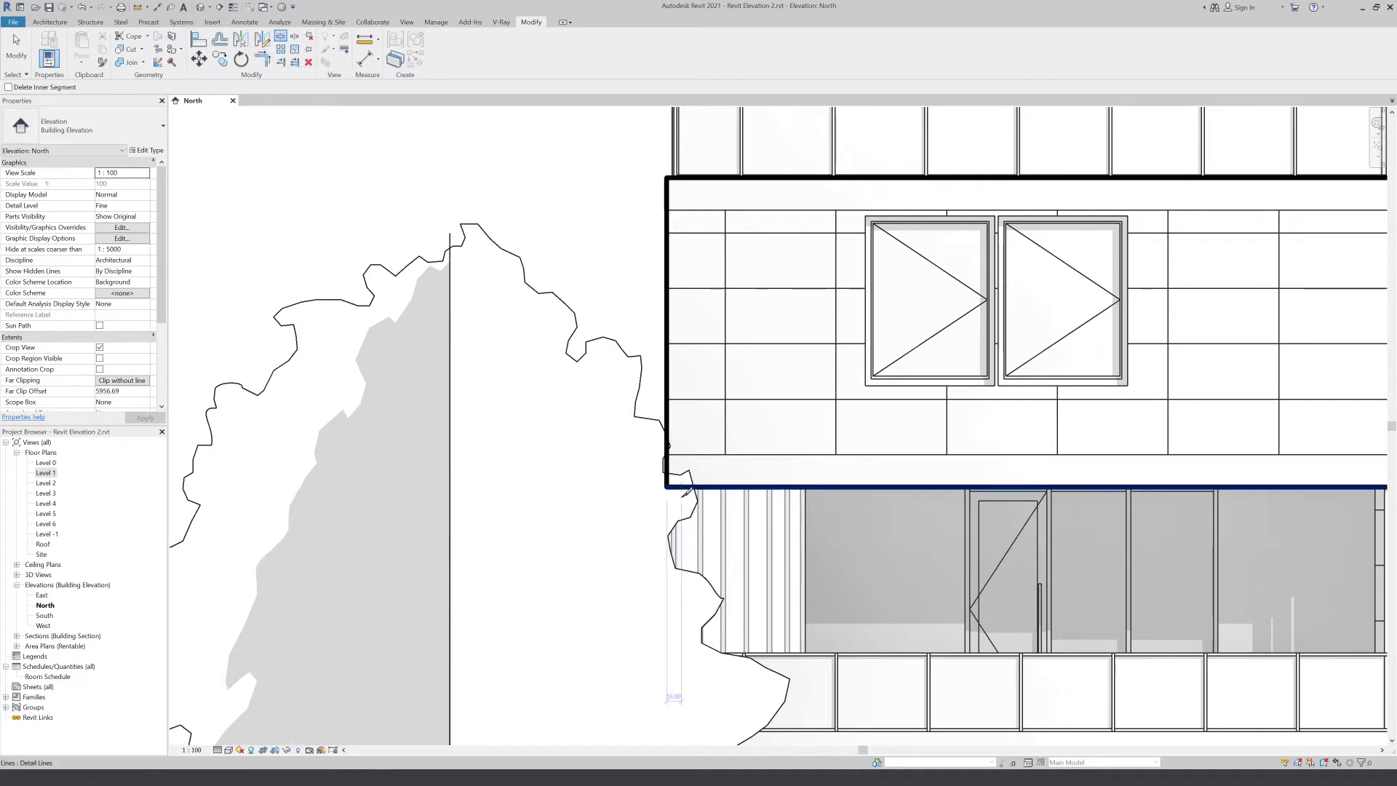
pyautogui.press('Escape')
# - Drag the horizontal heavy line's left end back to the wall corner
pyautogui.scroll(2, 670, 483)
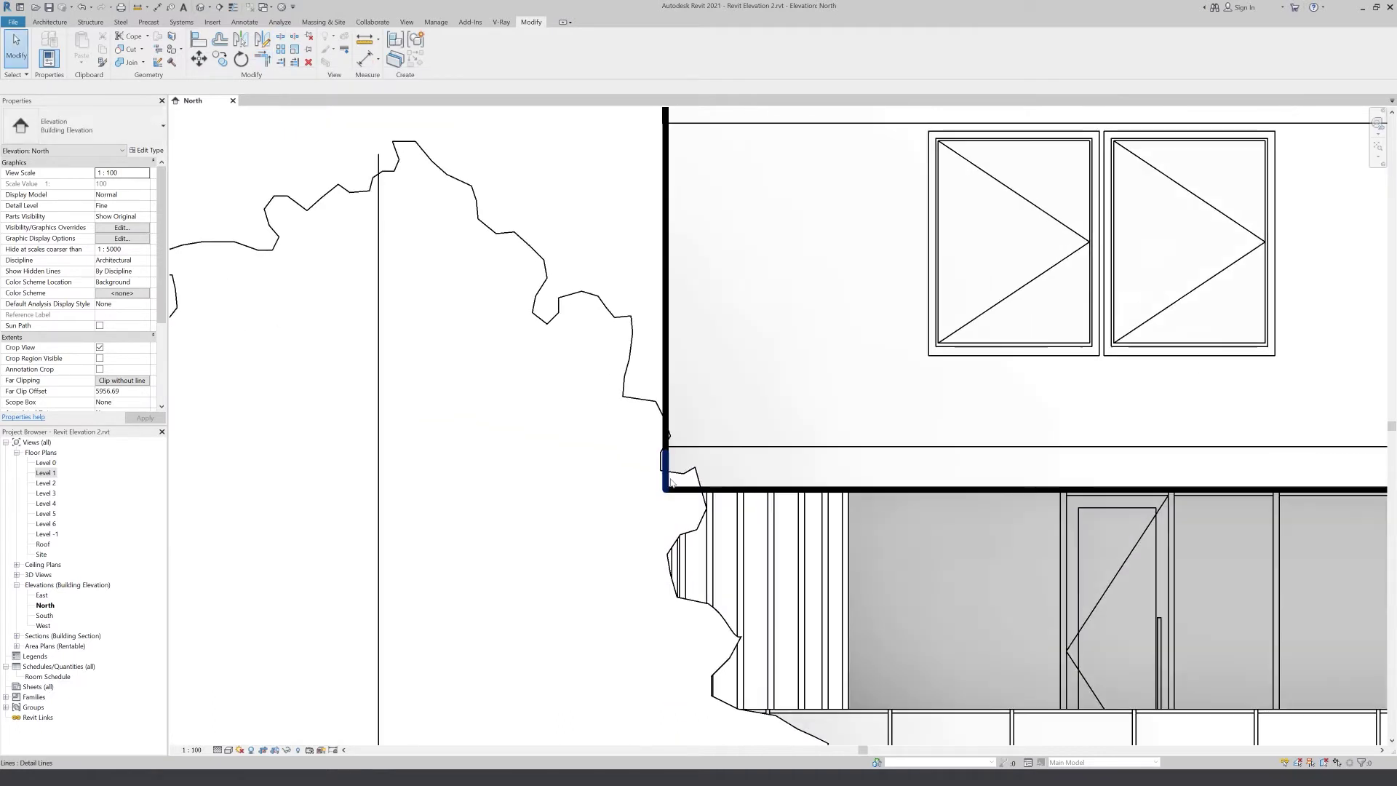
pyautogui.click(669, 457)
pyautogui.scroll(2, 670, 465)
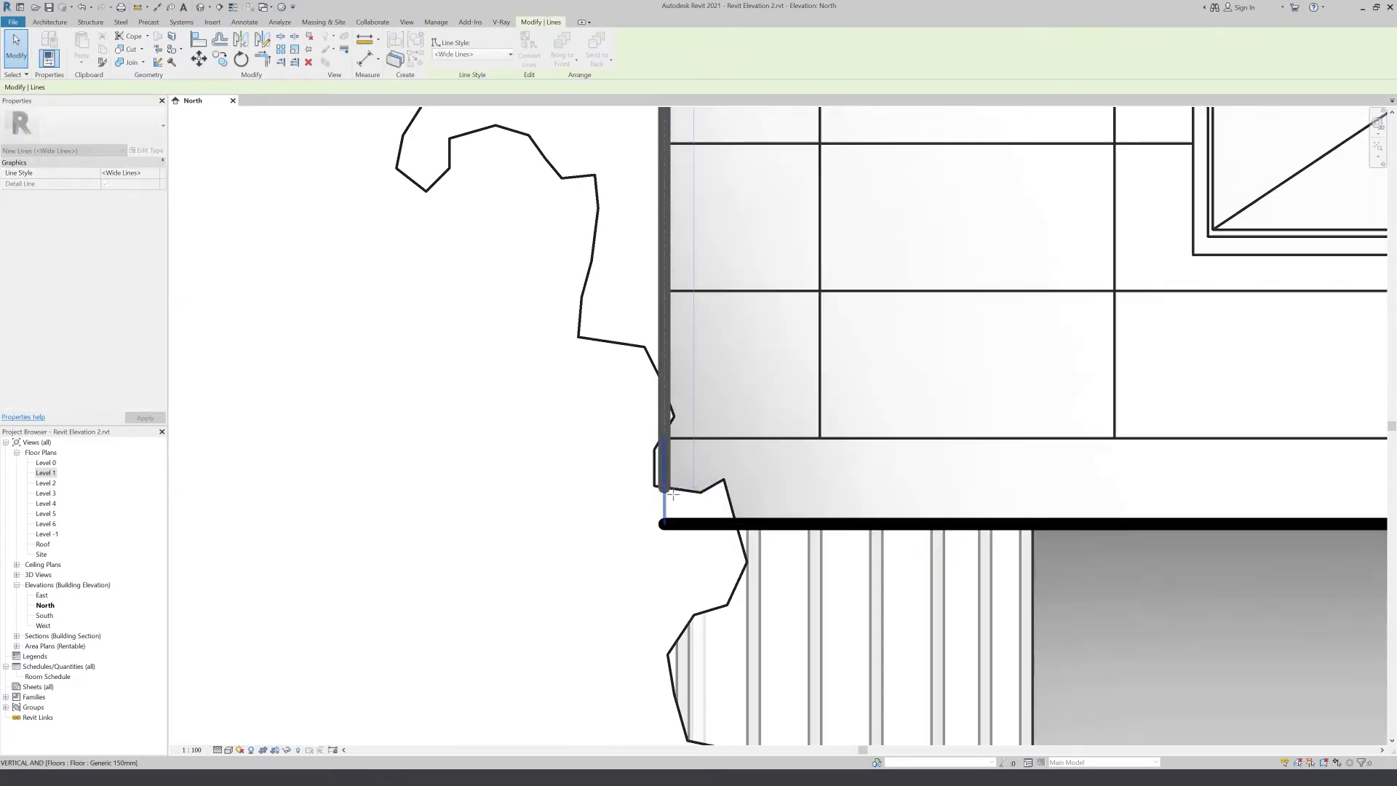
pyautogui.click(673, 524)
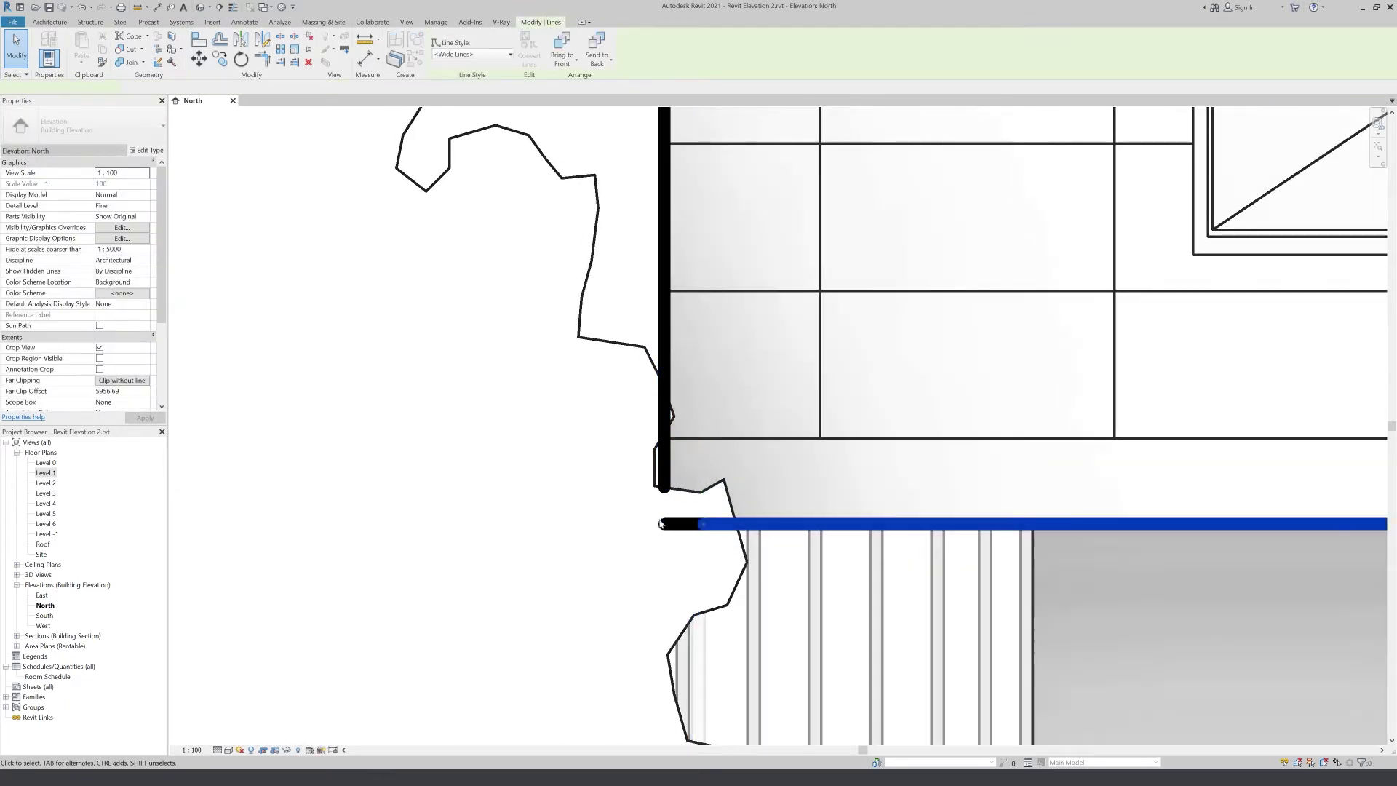
pyautogui.moveTo(672, 524); pyautogui.dragTo(729, 502)
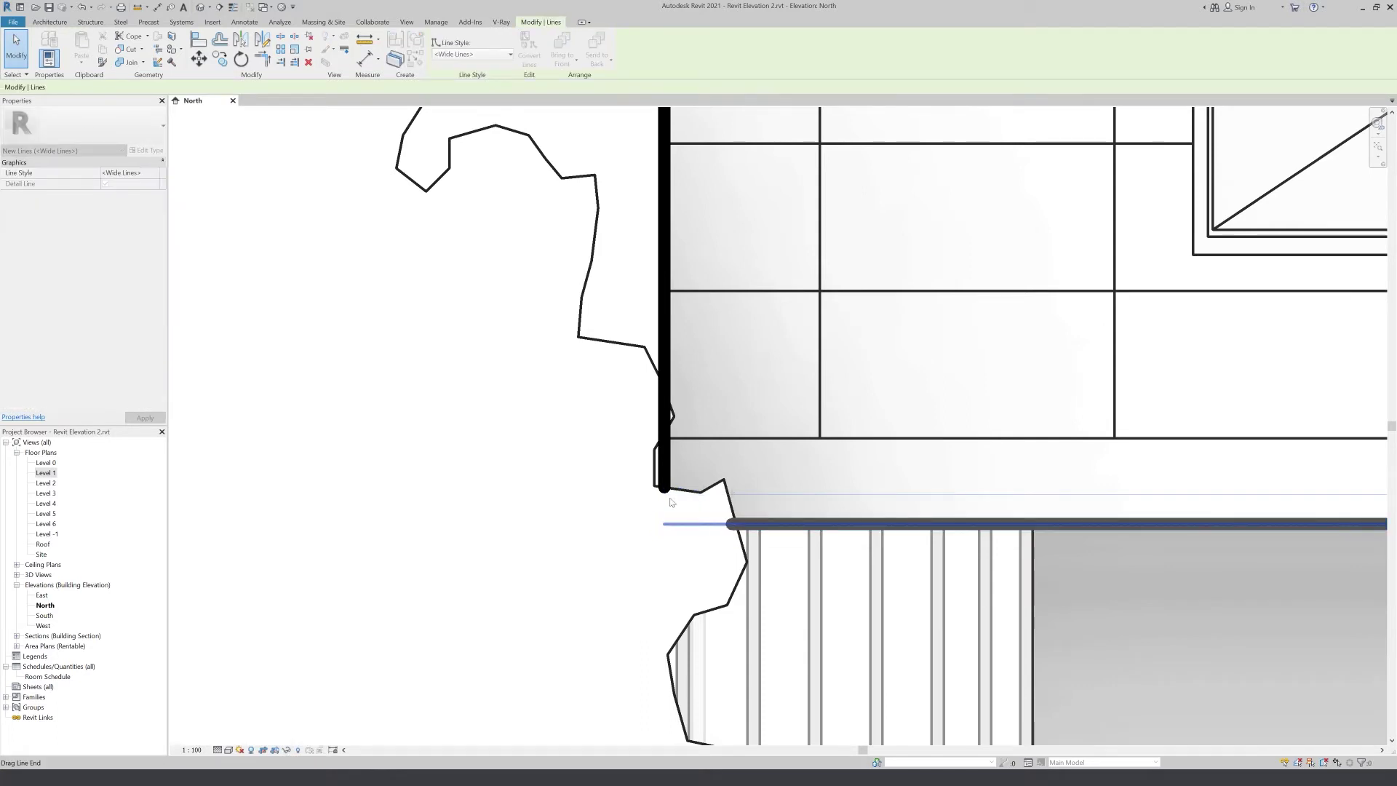
pyautogui.press('Escape')
pyautogui.scroll(-5, 644, 285)
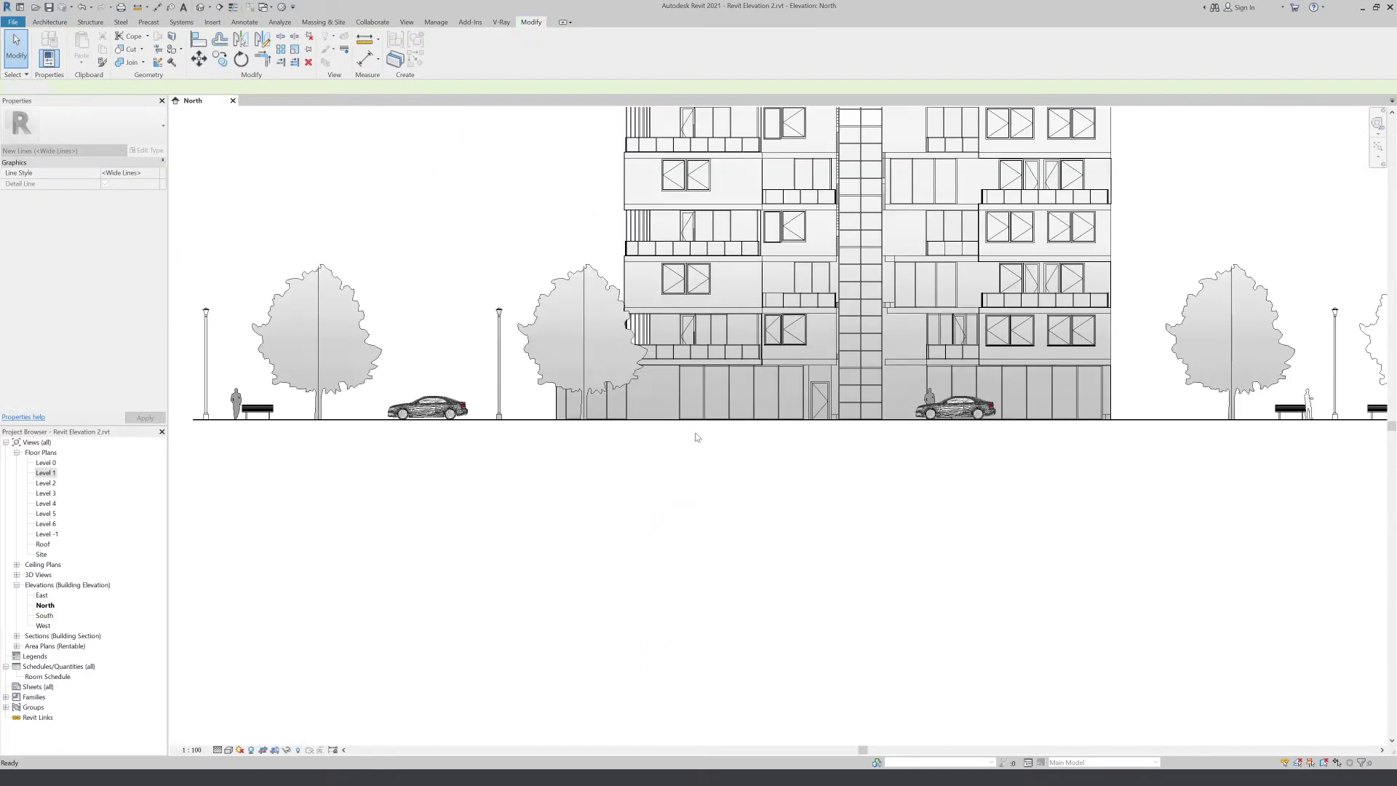
pyautogui.scroll(2, 637, 377)
pyautogui.scroll(1, 619, 392)
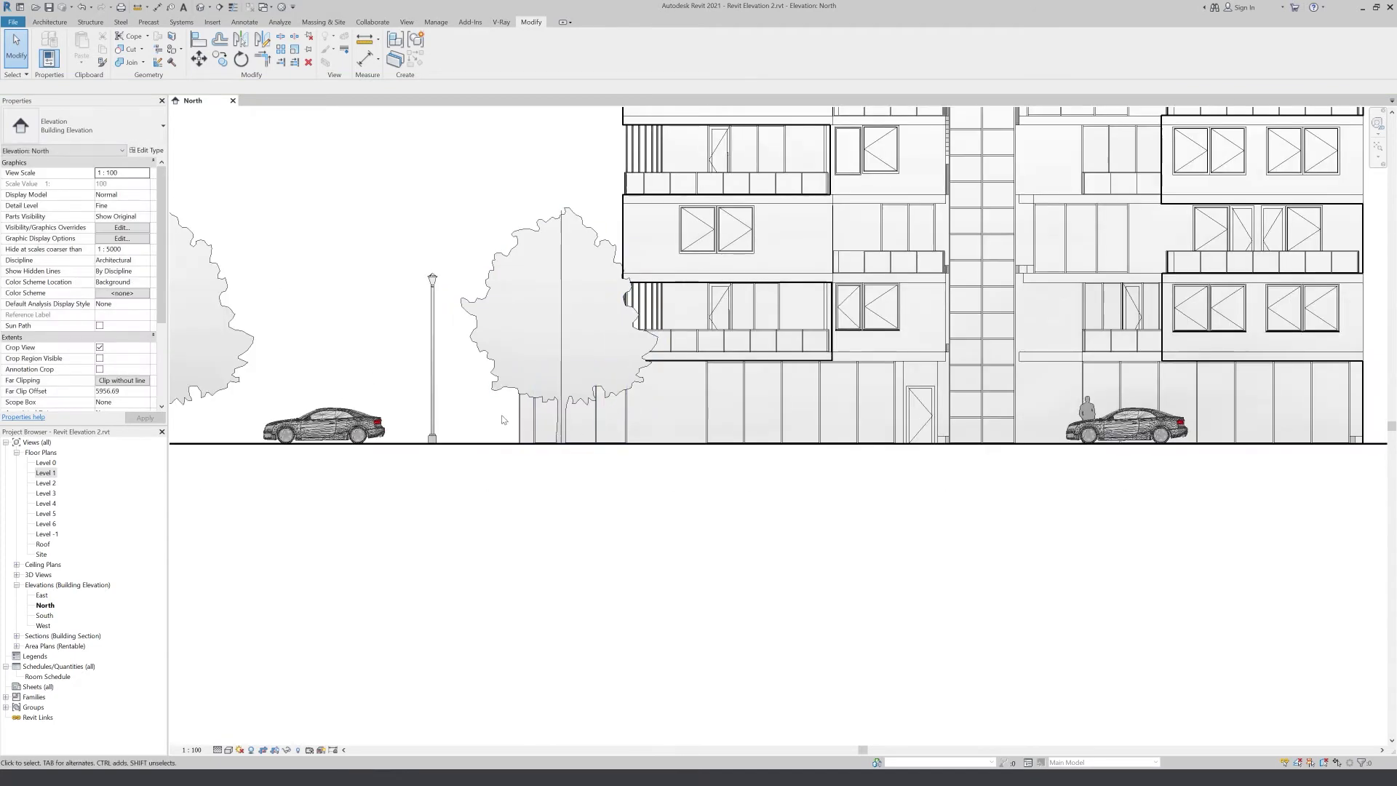
pyautogui.scroll(2, 531, 408)
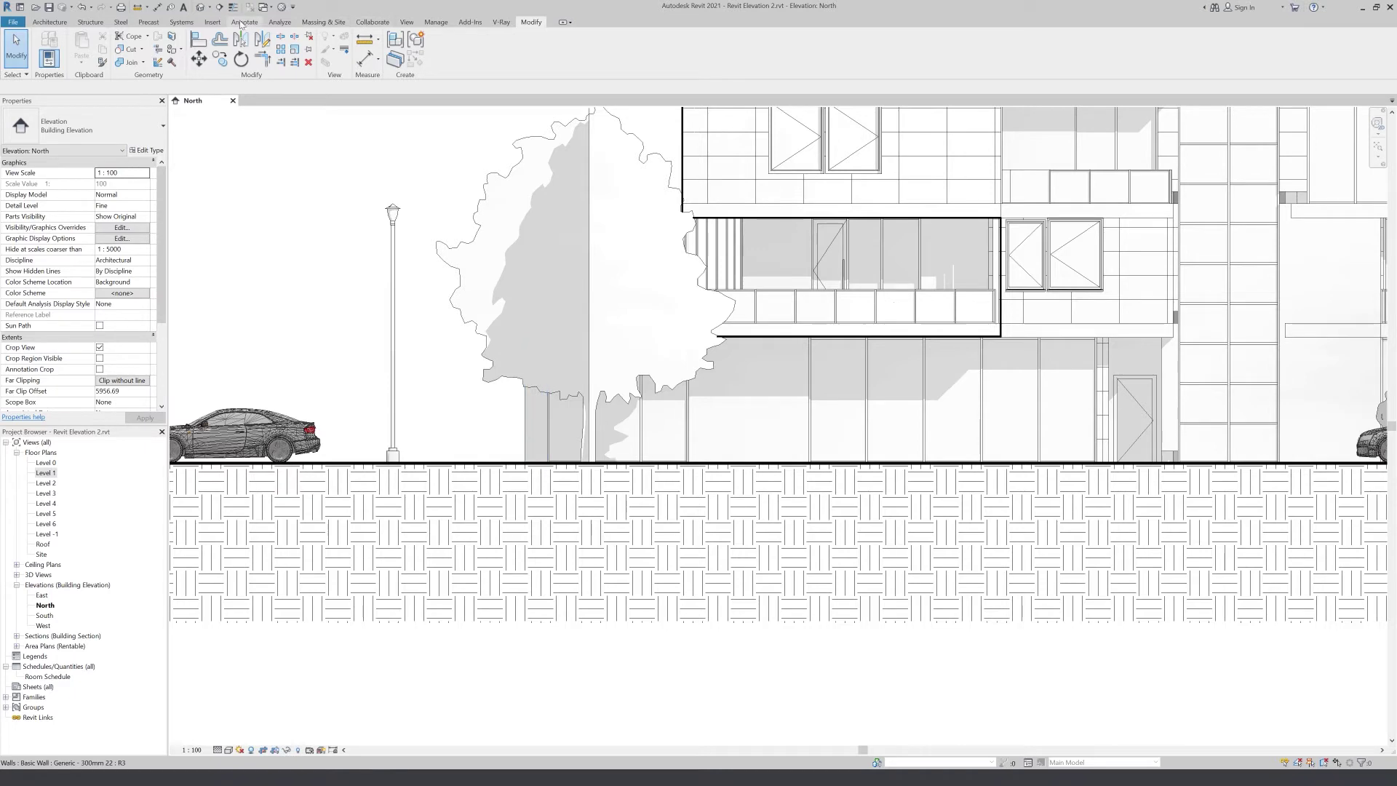
pyautogui.press('d')
pyautogui.press('l')
pyautogui.scroll(5, 521, 402)
pyautogui.press('Escape')
pyautogui.press('Escape')
pyautogui.scroll(-10, 521, 402)
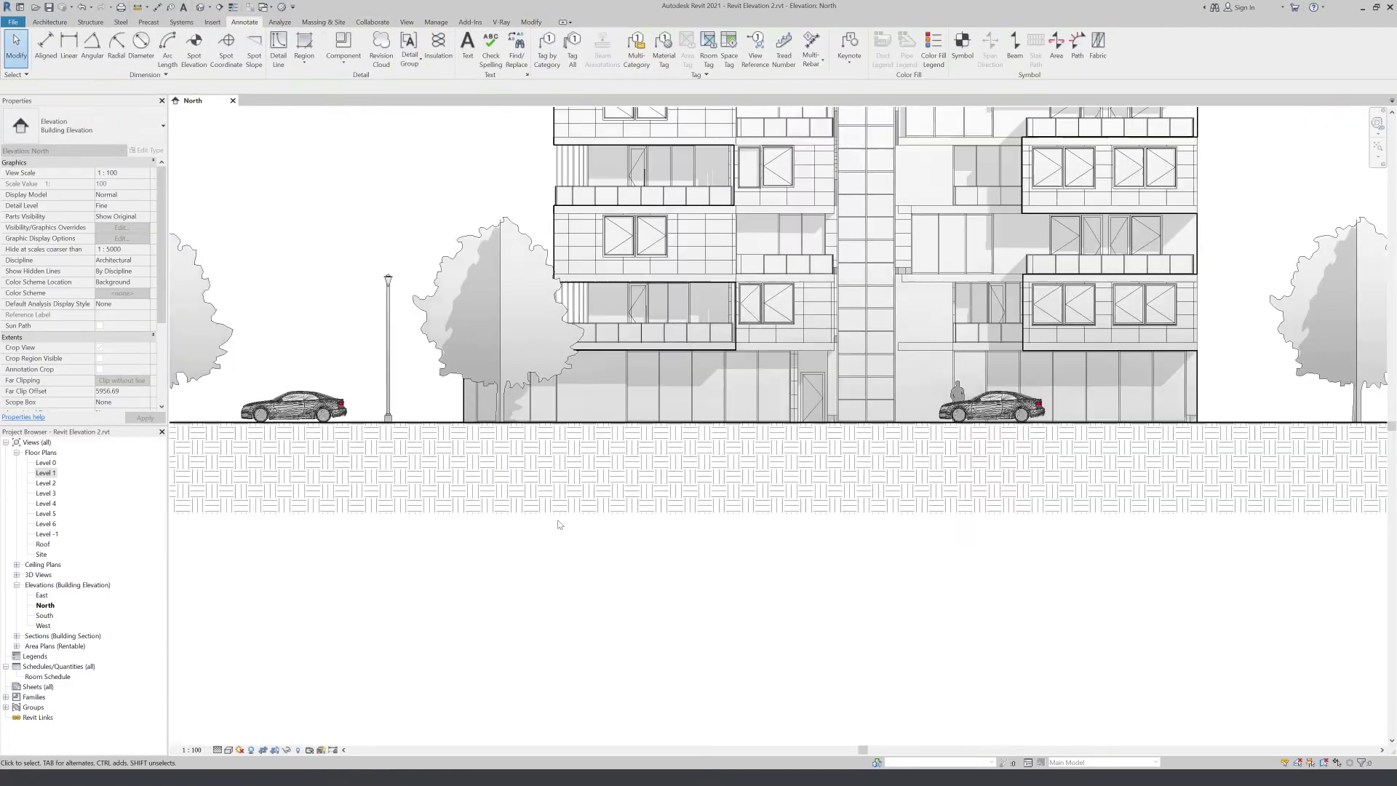
pyautogui.scroll(-2, 582, 490)
pyautogui.scroll(2, 817, 630)
pyautogui.scroll(1, 1079, 445)
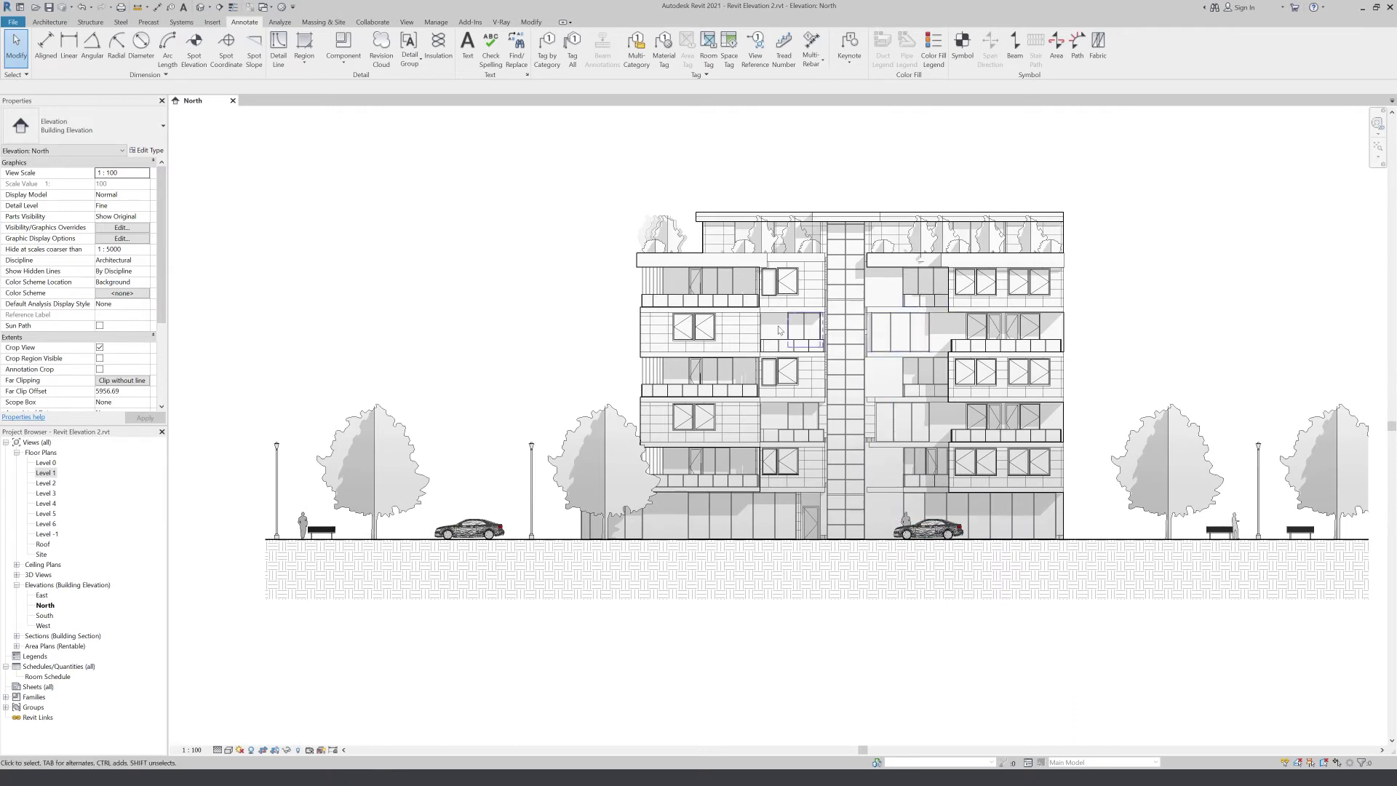
pyautogui.click(228, 749)
pyautogui.click(254, 721)
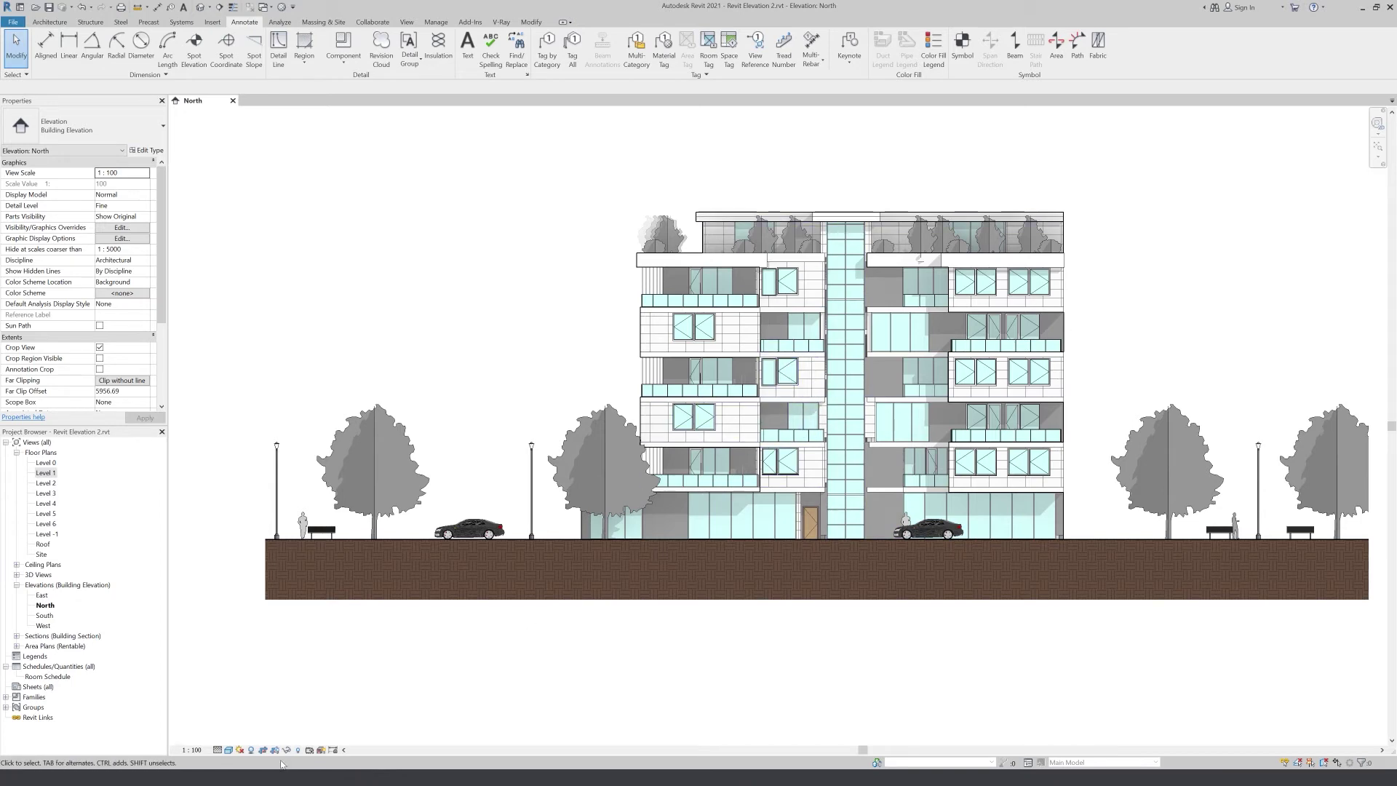
pyautogui.click(227, 750)
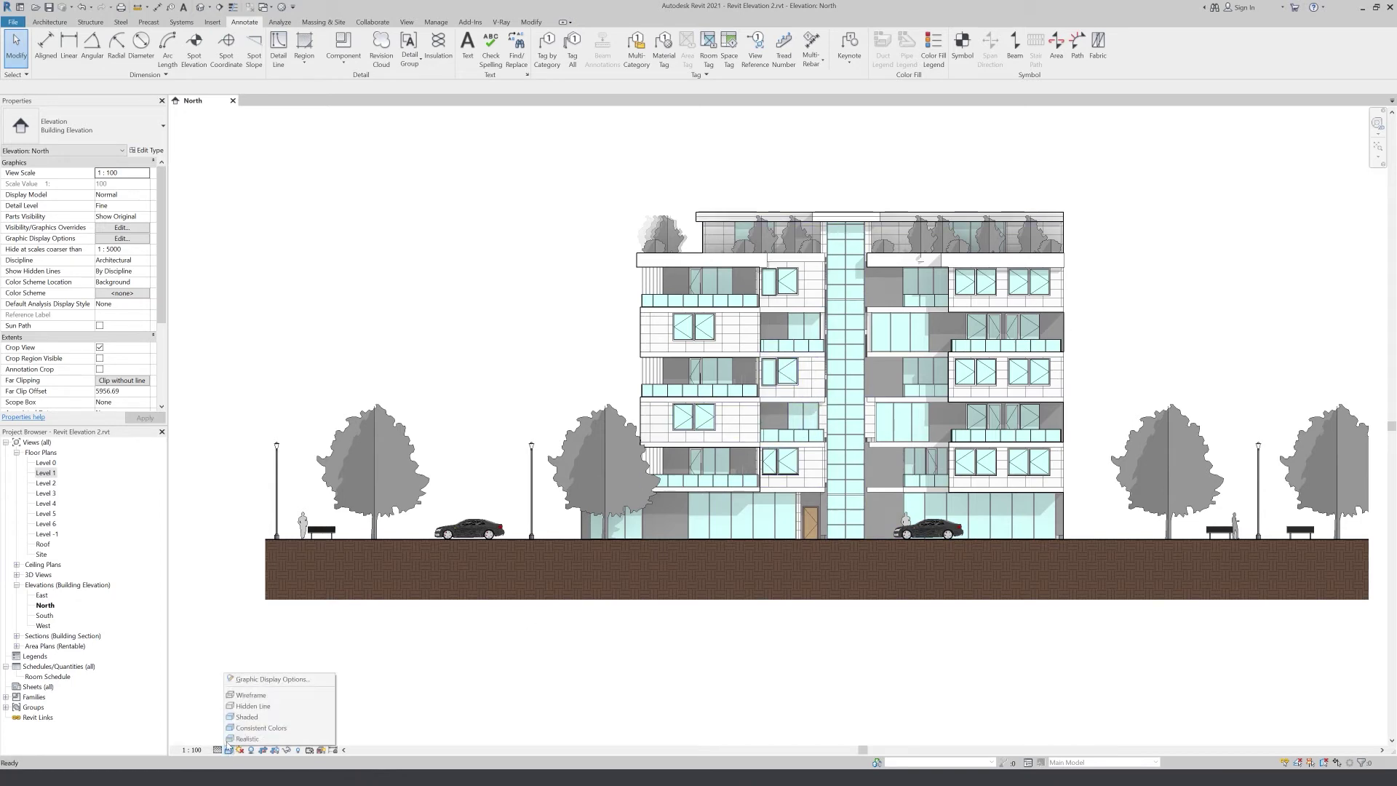
pyautogui.click(240, 705)
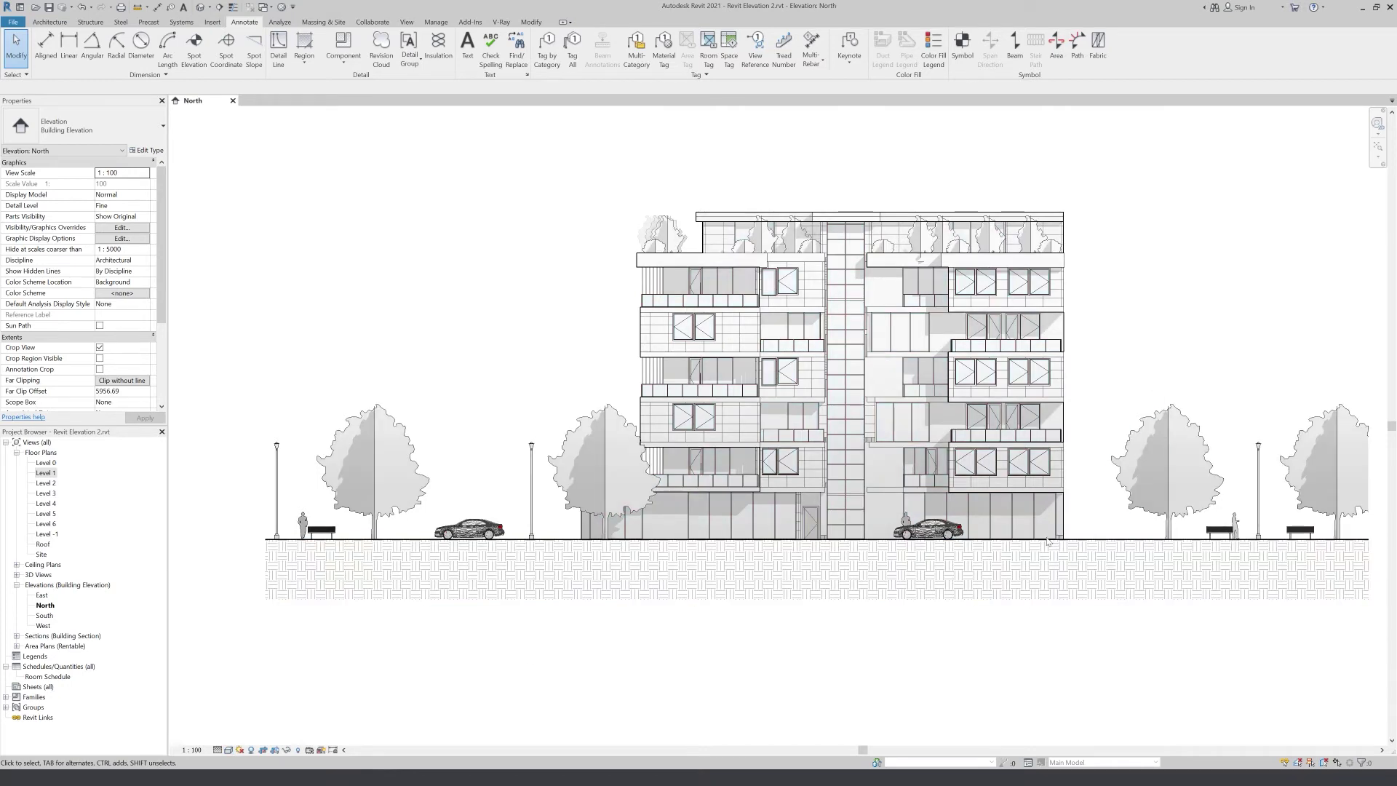
pyautogui.scroll(2, 1047, 541)
pyautogui.scroll(2, 1054, 531)
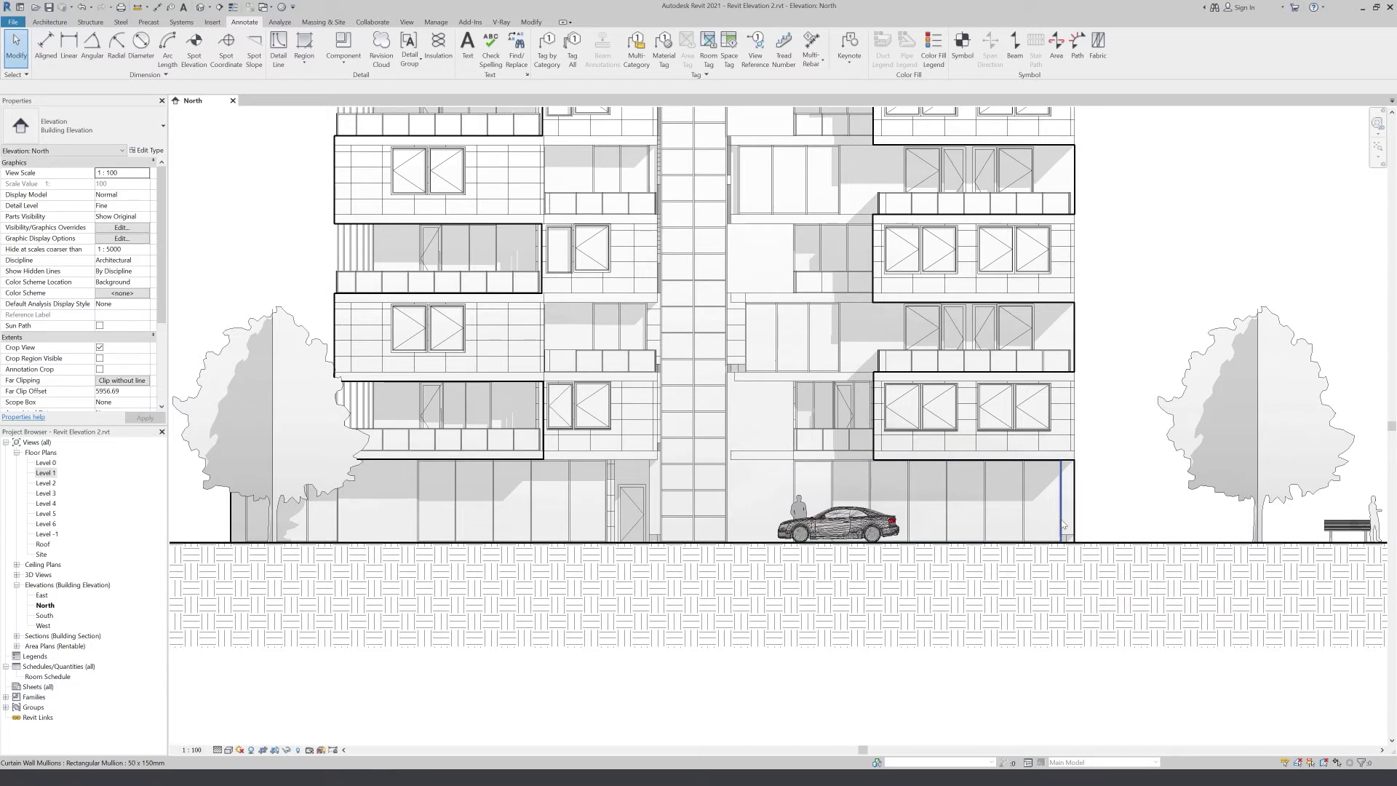
pyautogui.click(1047, 518)
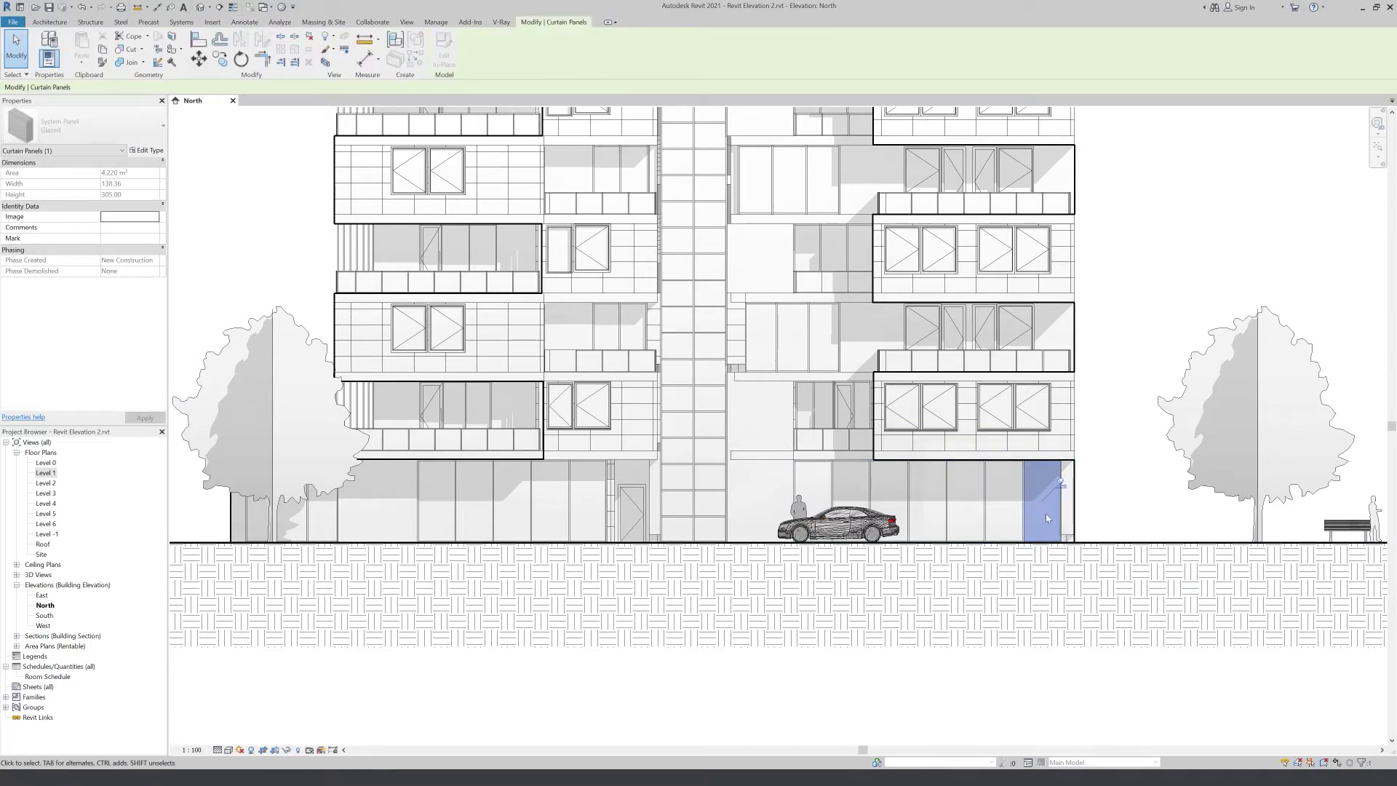
# - Select every curtain panel in the project
pyautogui.rightClick(1047, 517)
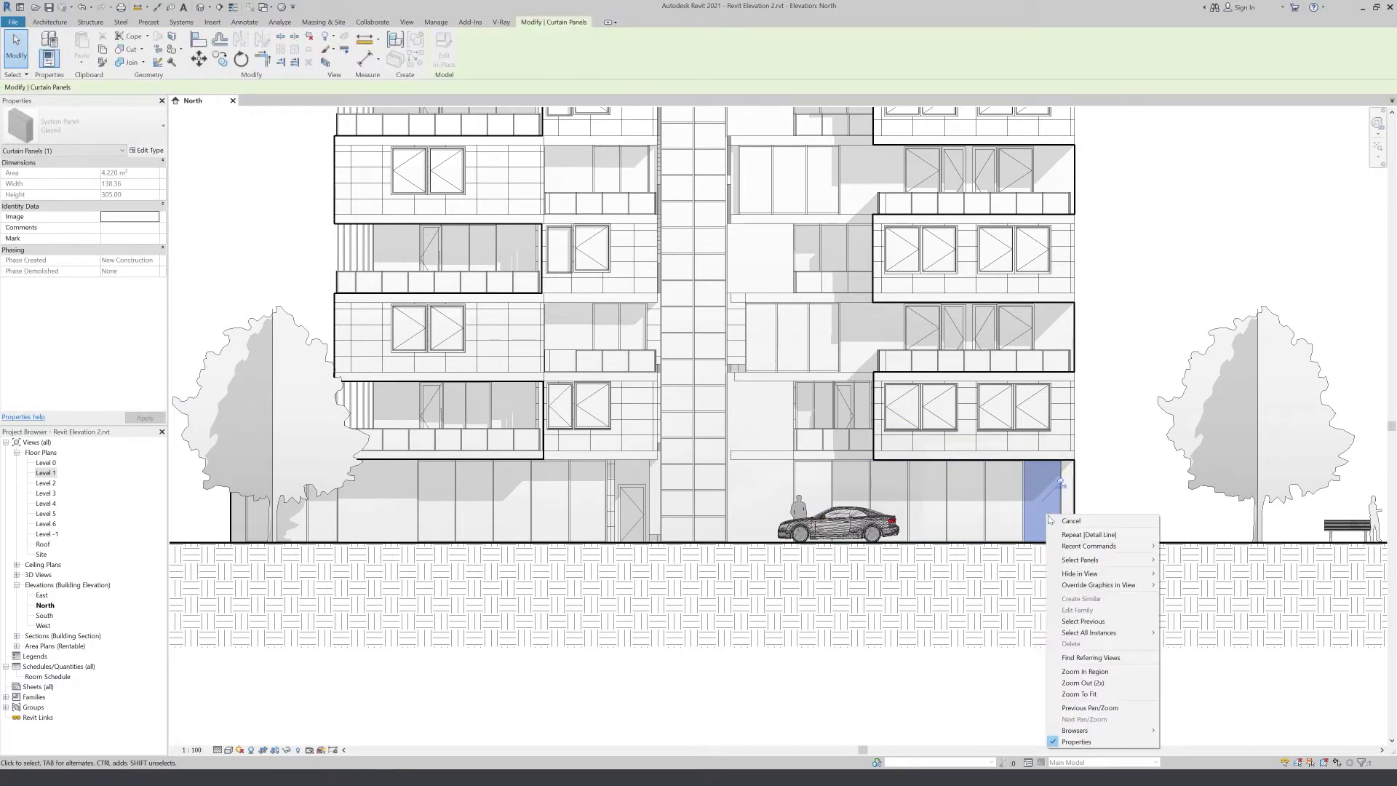
pyautogui.moveTo(1089, 631)
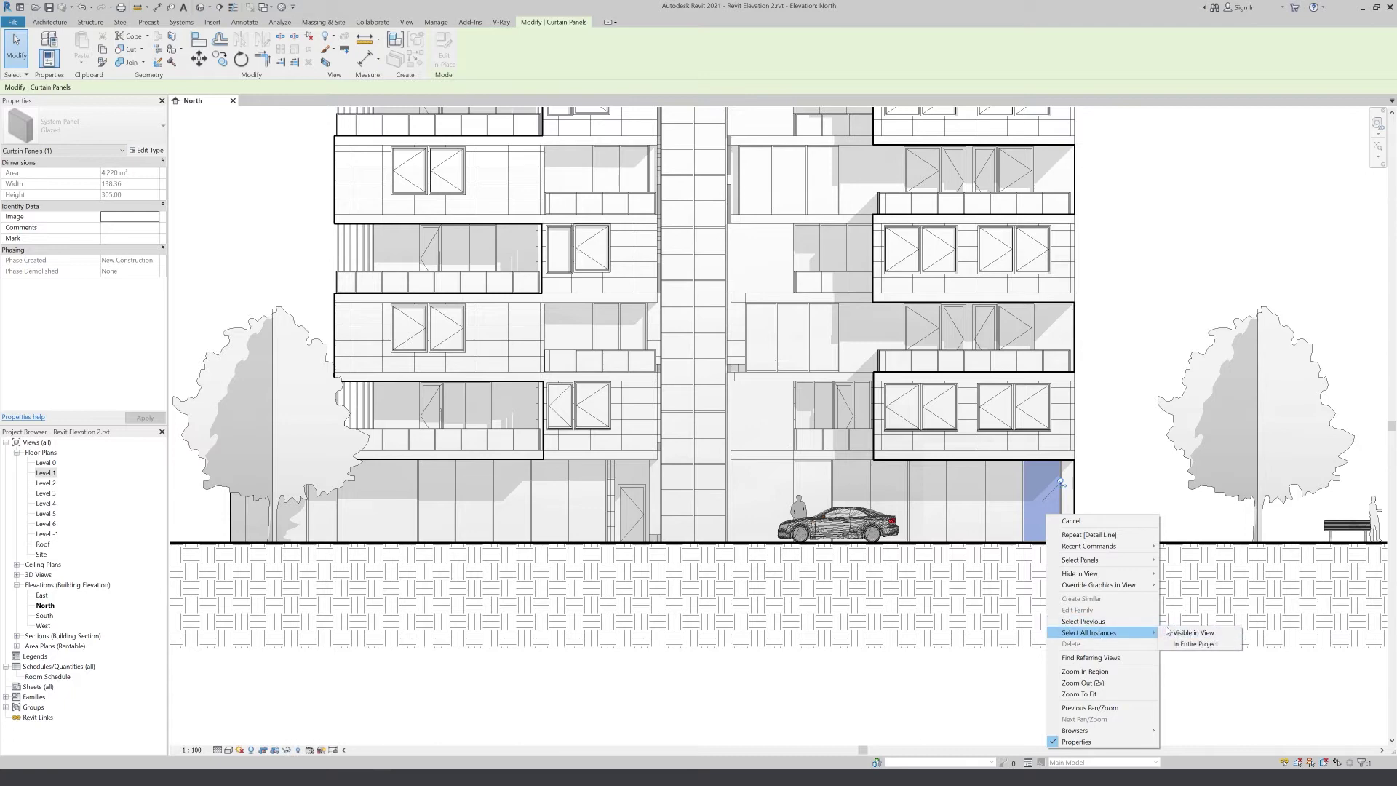
pyautogui.click(1212, 645)
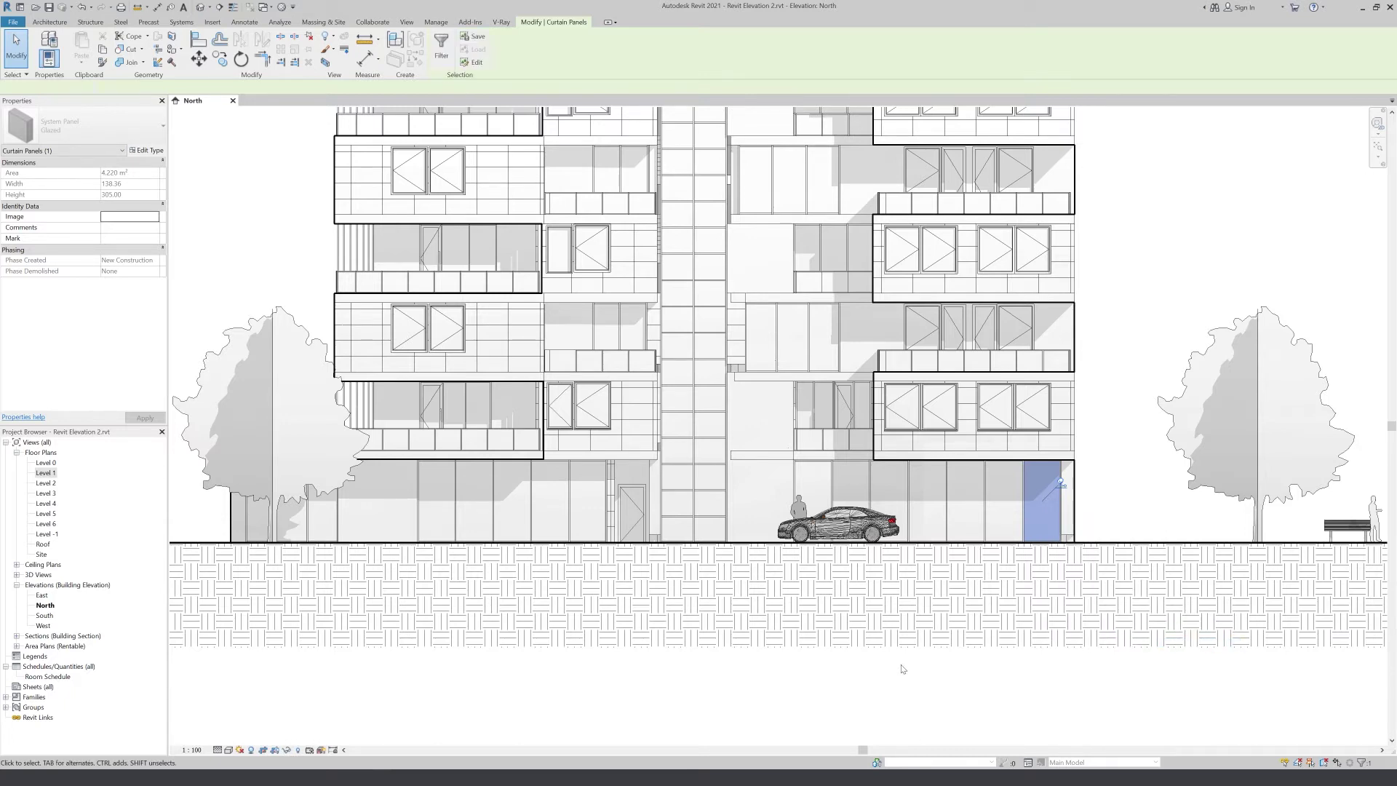
pyautogui.scroll(-2, 833, 630)
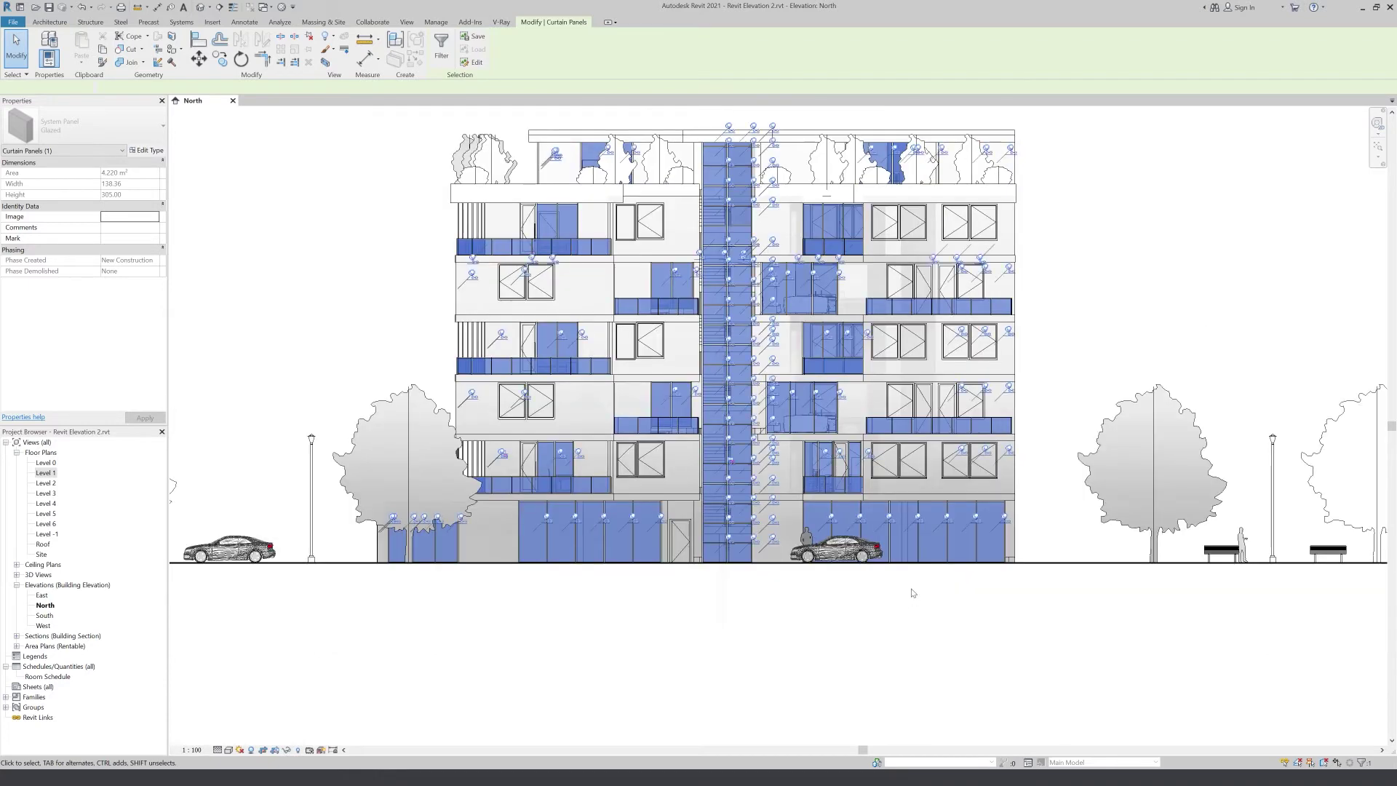
# - Override the selected curtain panels' surface transparency to 45 in this view
pyautogui.rightClick(951, 534)
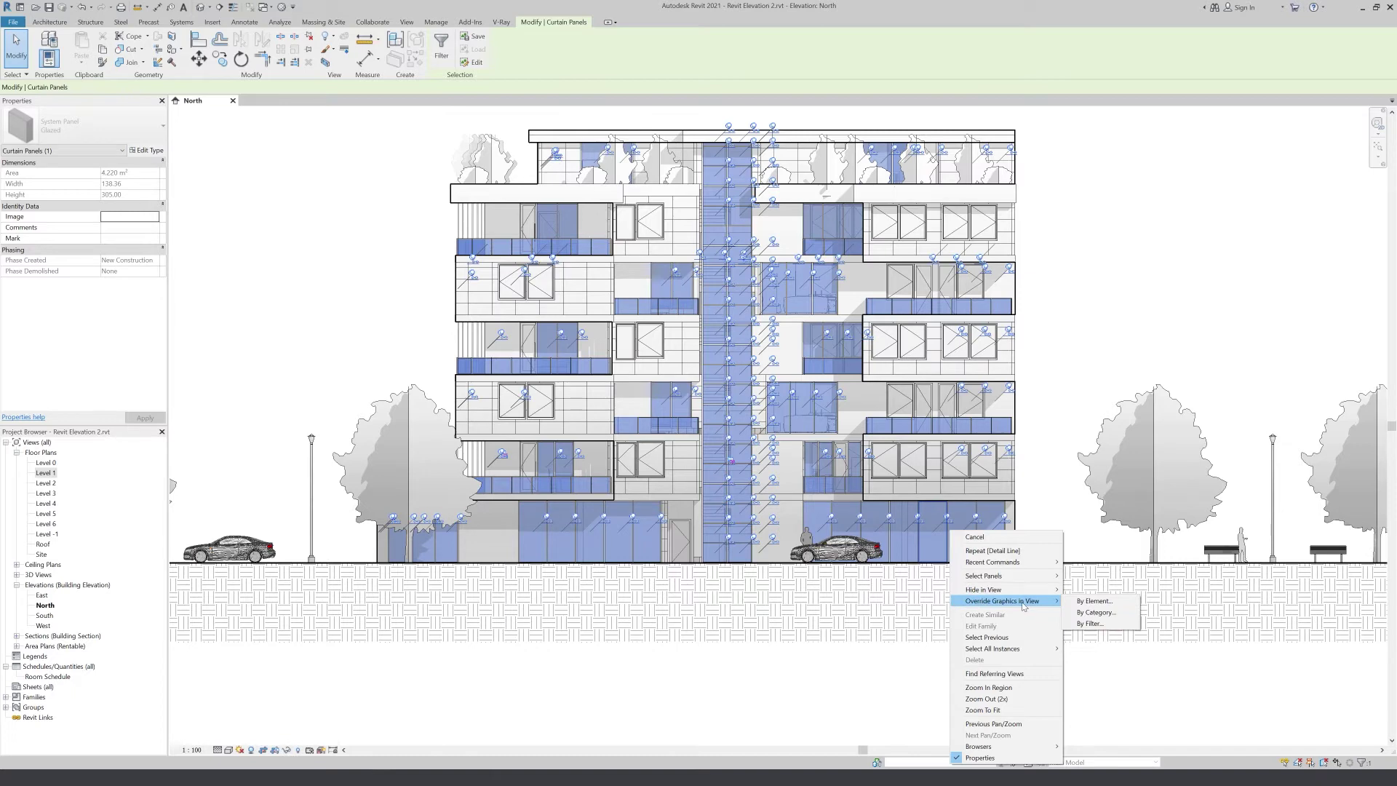
pyautogui.click(1083, 601)
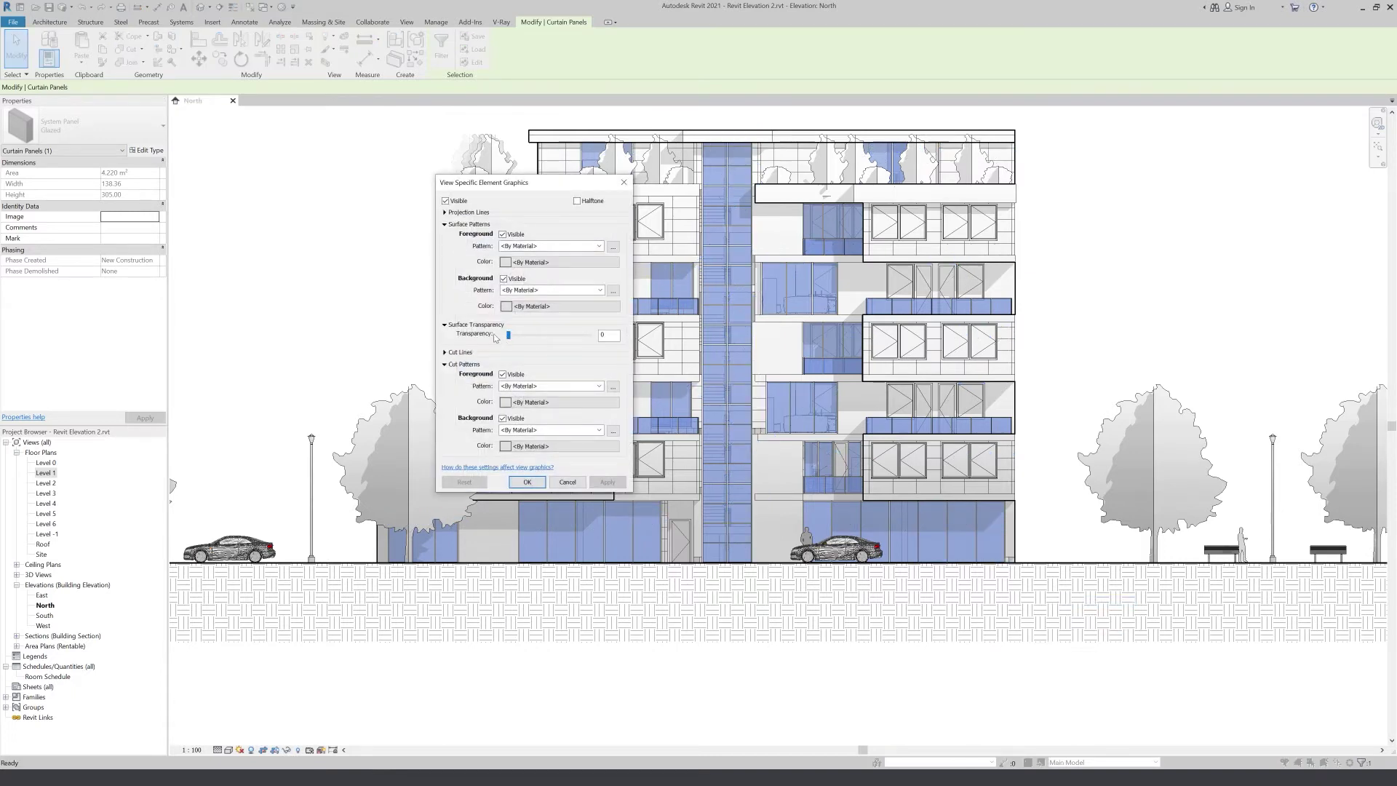
pyautogui.moveTo(509, 337); pyautogui.dragTo(529, 337)
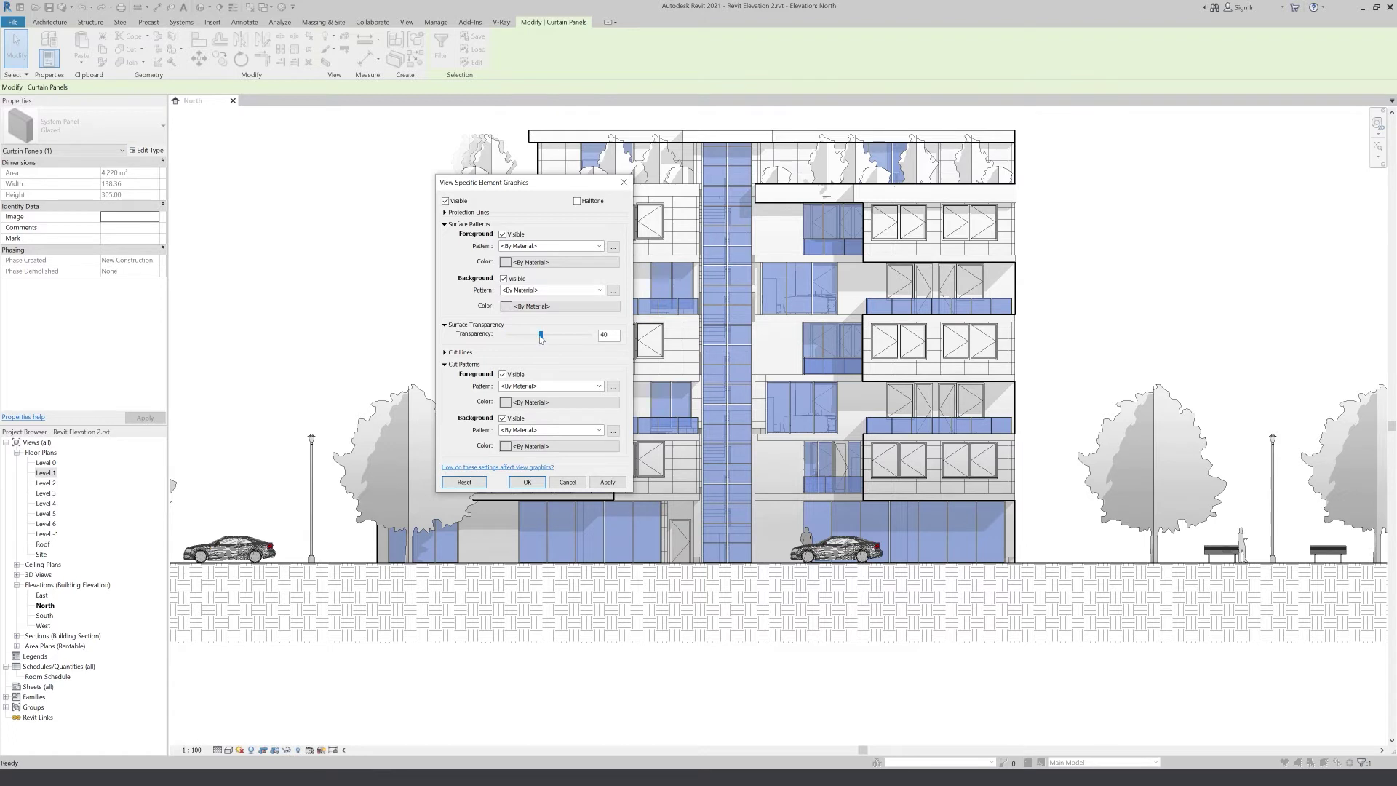
pyautogui.click(613, 484)
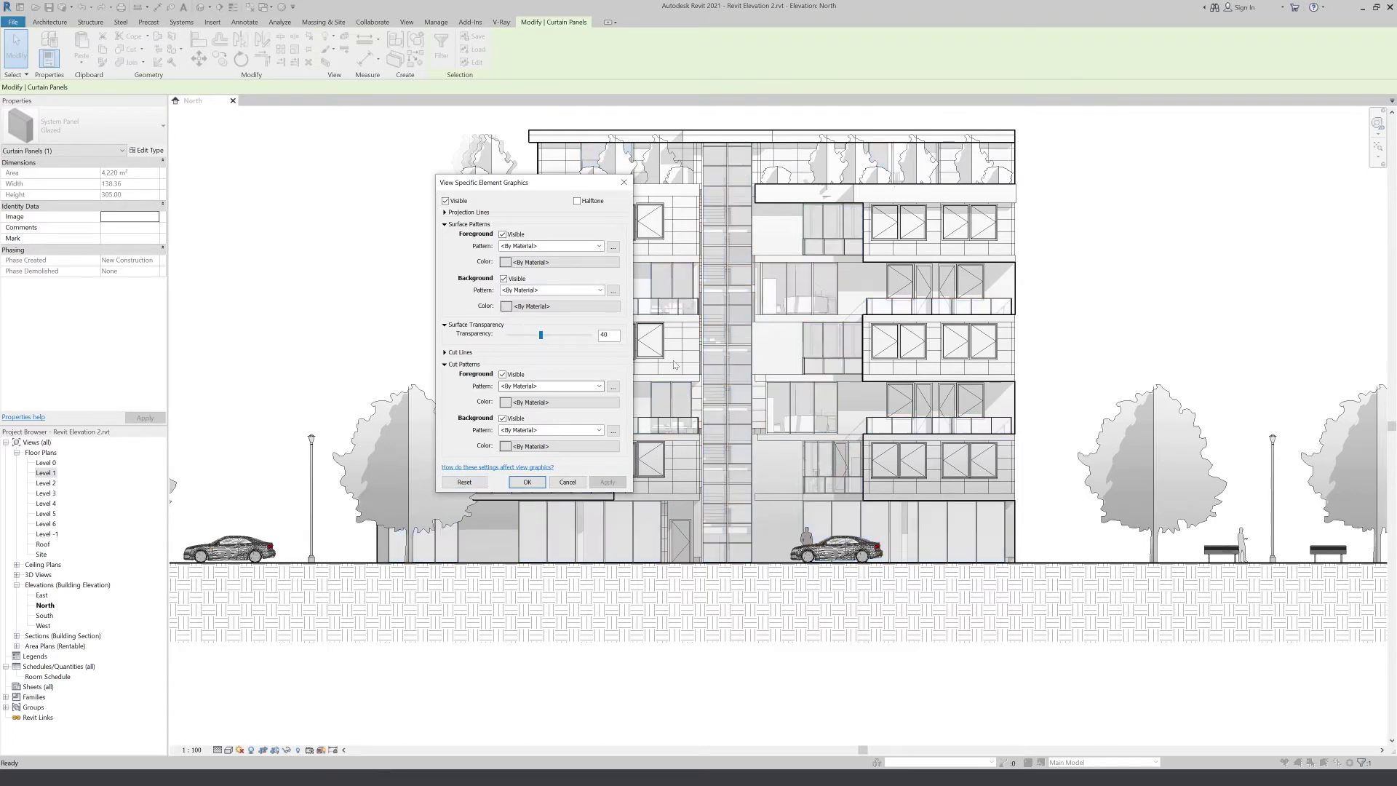
pyautogui.moveTo(541, 336); pyautogui.dragTo(553, 340)
pyautogui.moveTo(547, 336); pyautogui.dragTo(545, 336)
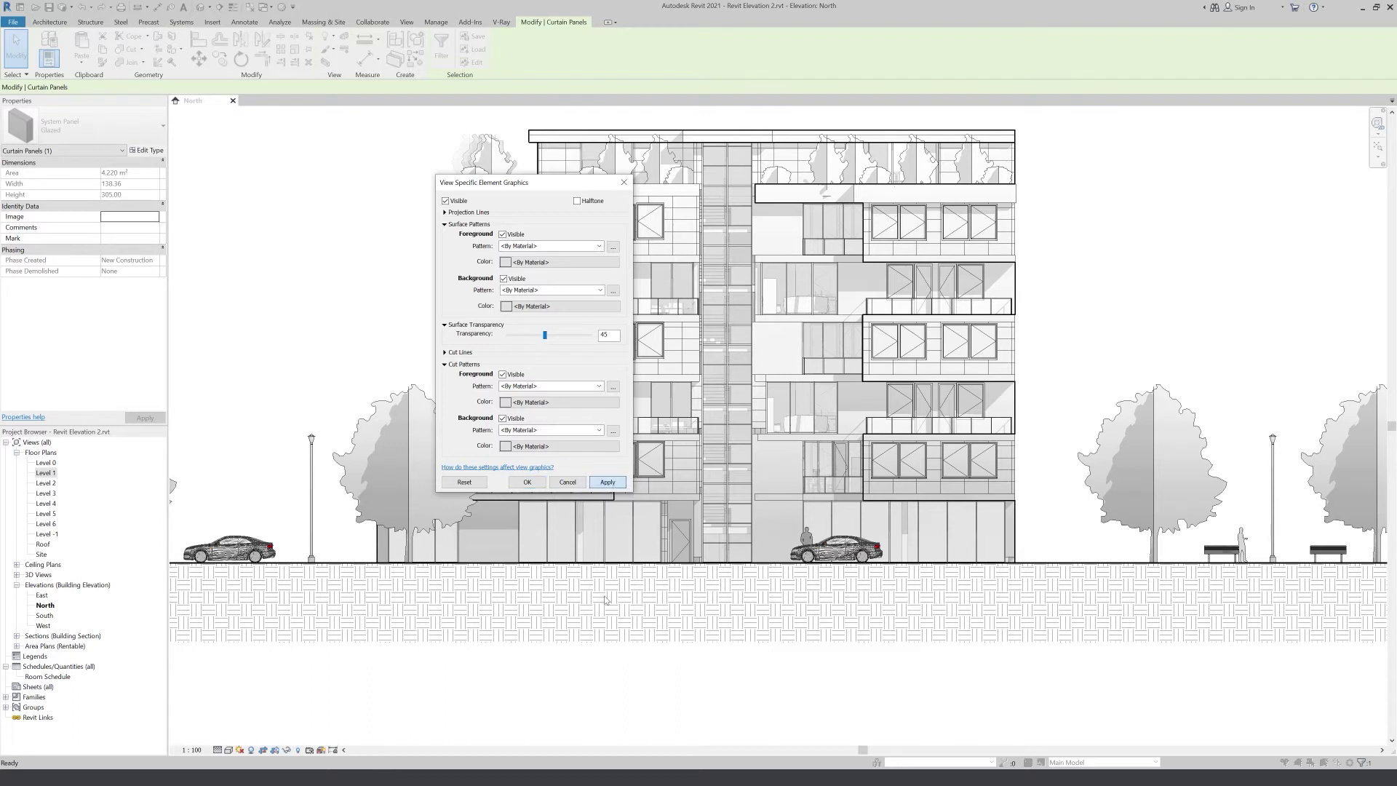
pyautogui.click(525, 482)
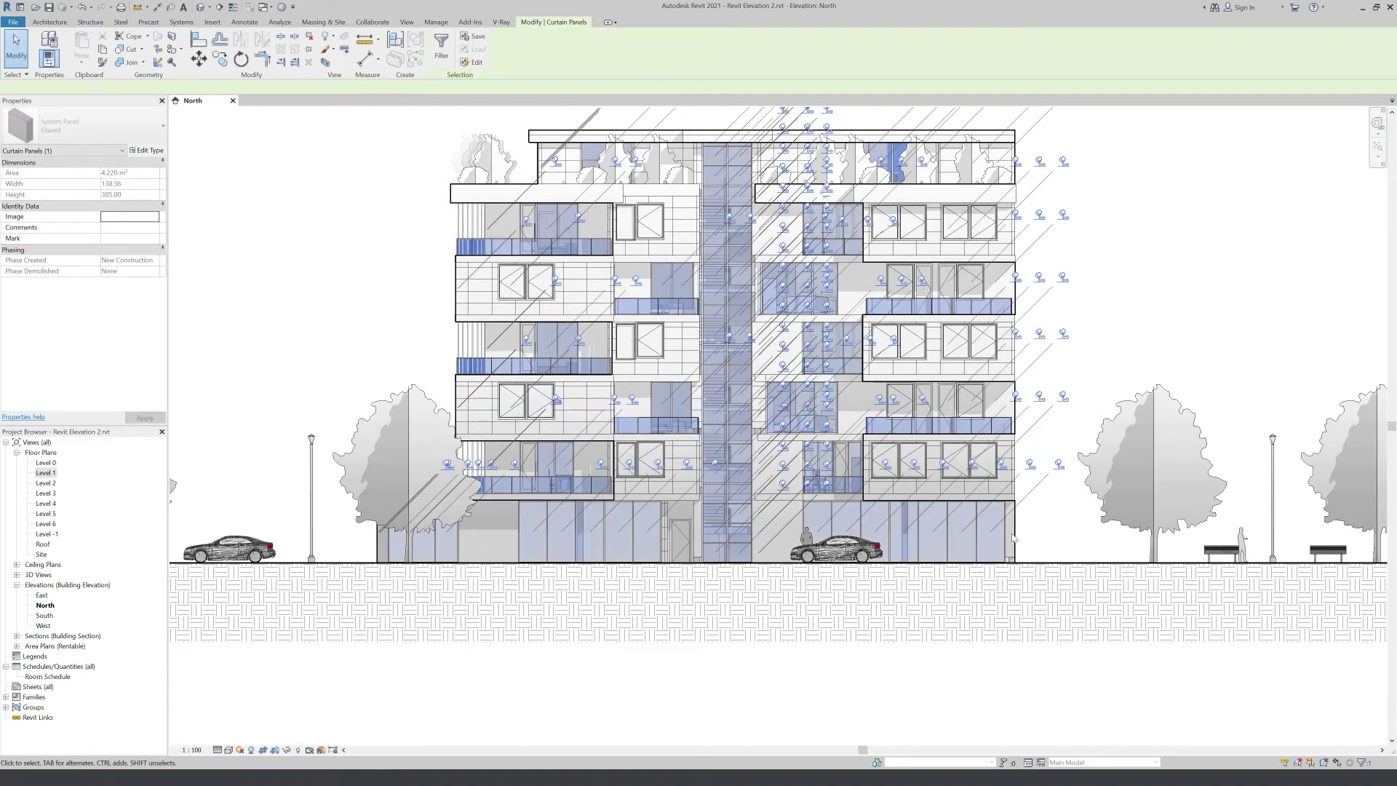
# - Select all 72 visible Windows_Concept_Plain_Sgl windows and override their transparency to 46
pyautogui.press('Escape')
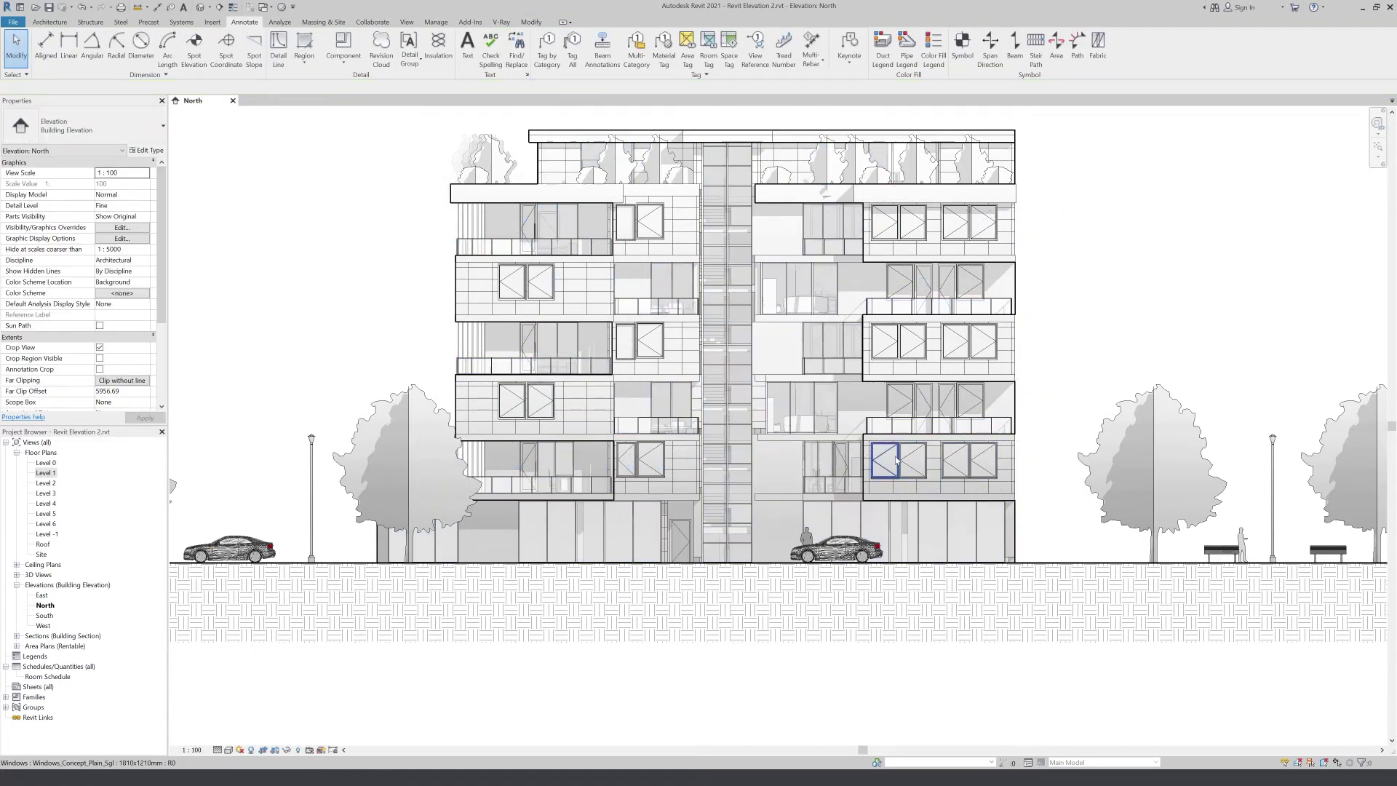
pyautogui.click(908, 461)
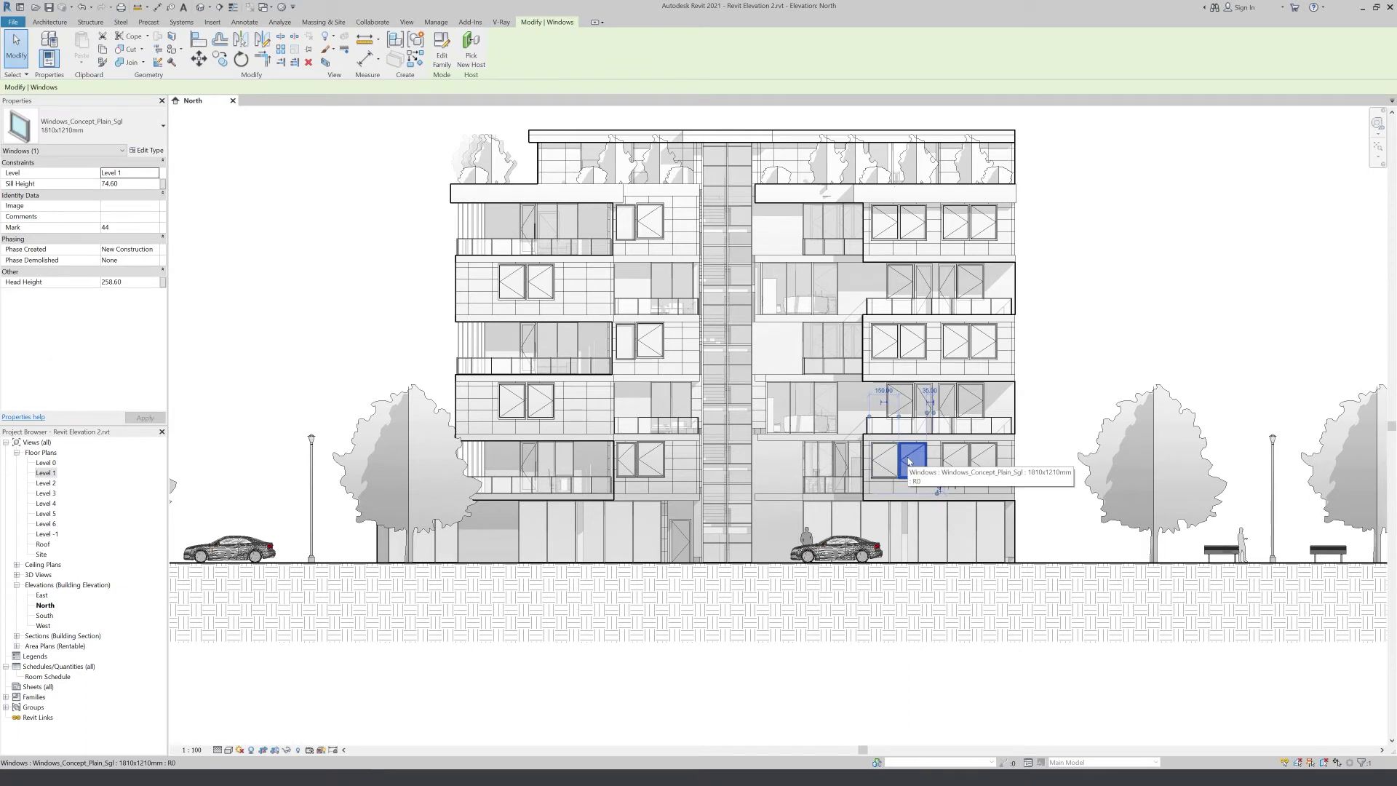
pyautogui.rightClick(909, 461)
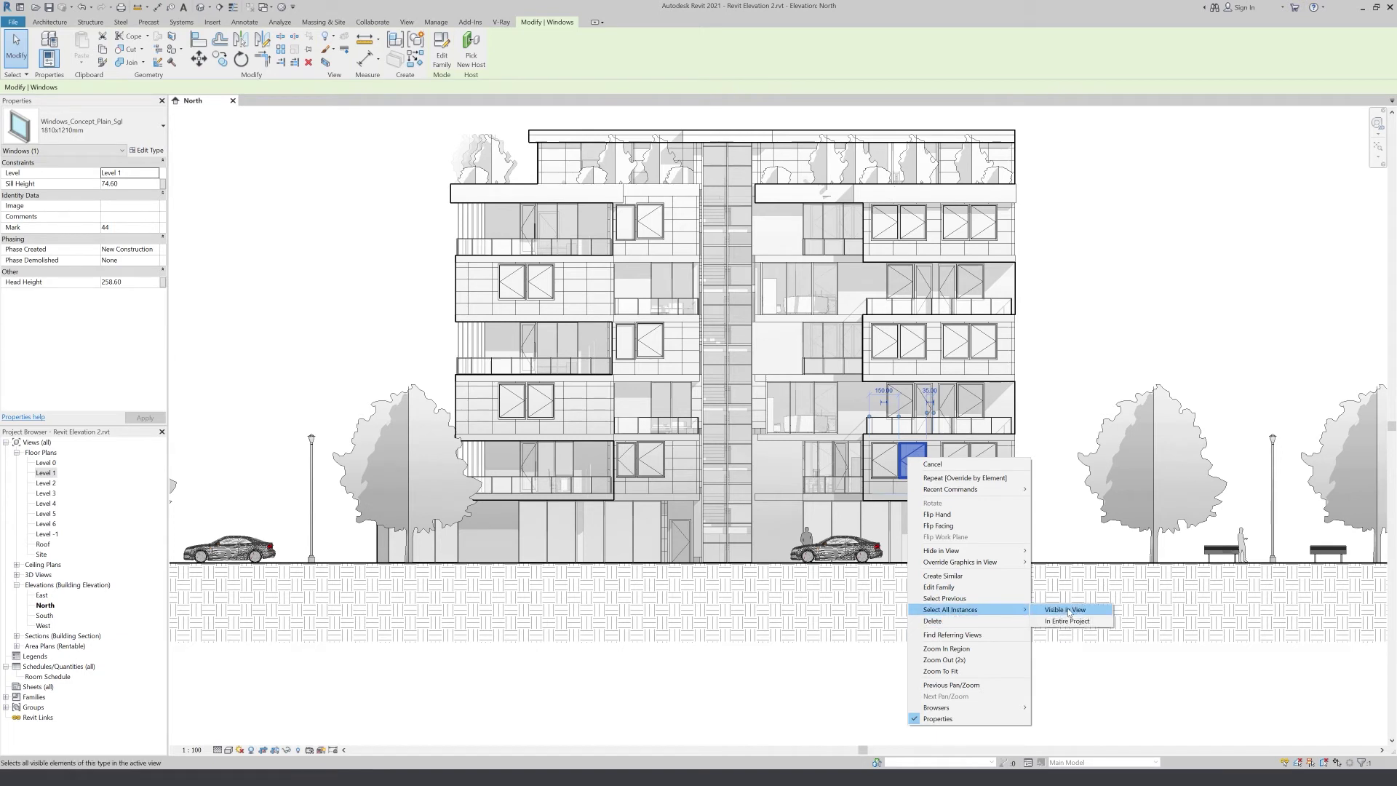
pyautogui.moveTo(949, 608)
pyautogui.click(1056, 610)
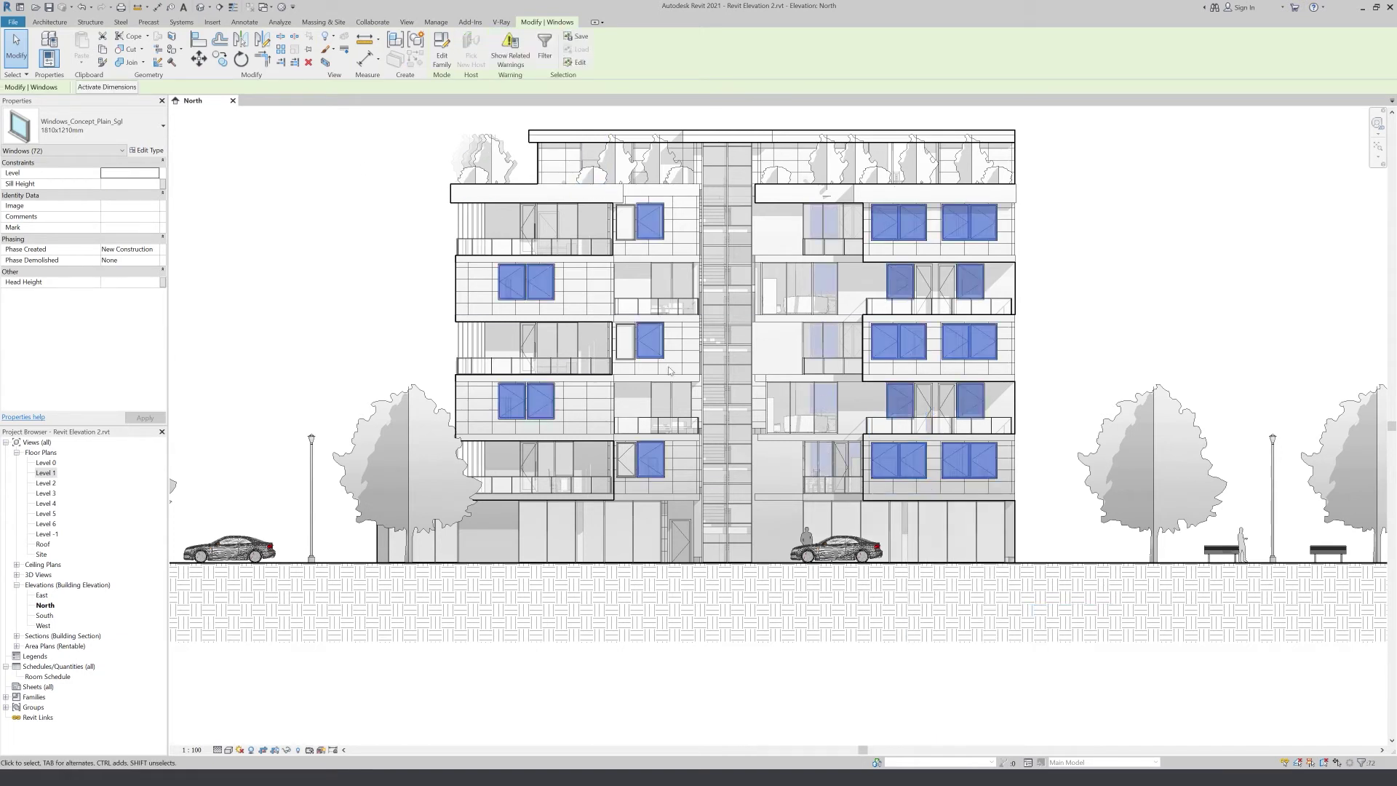
pyautogui.rightClick(285, 384)
pyautogui.moveTo(336, 439)
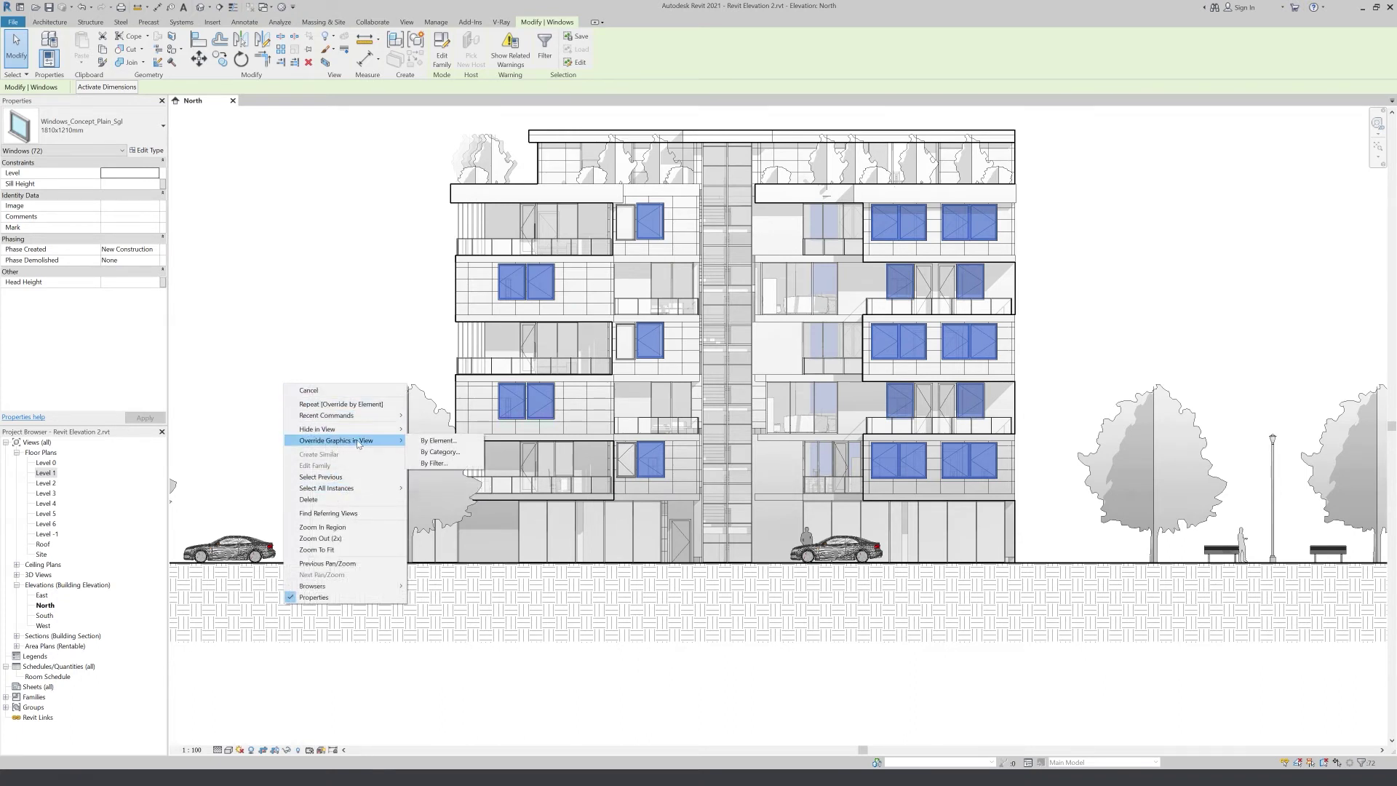
pyautogui.click(429, 442)
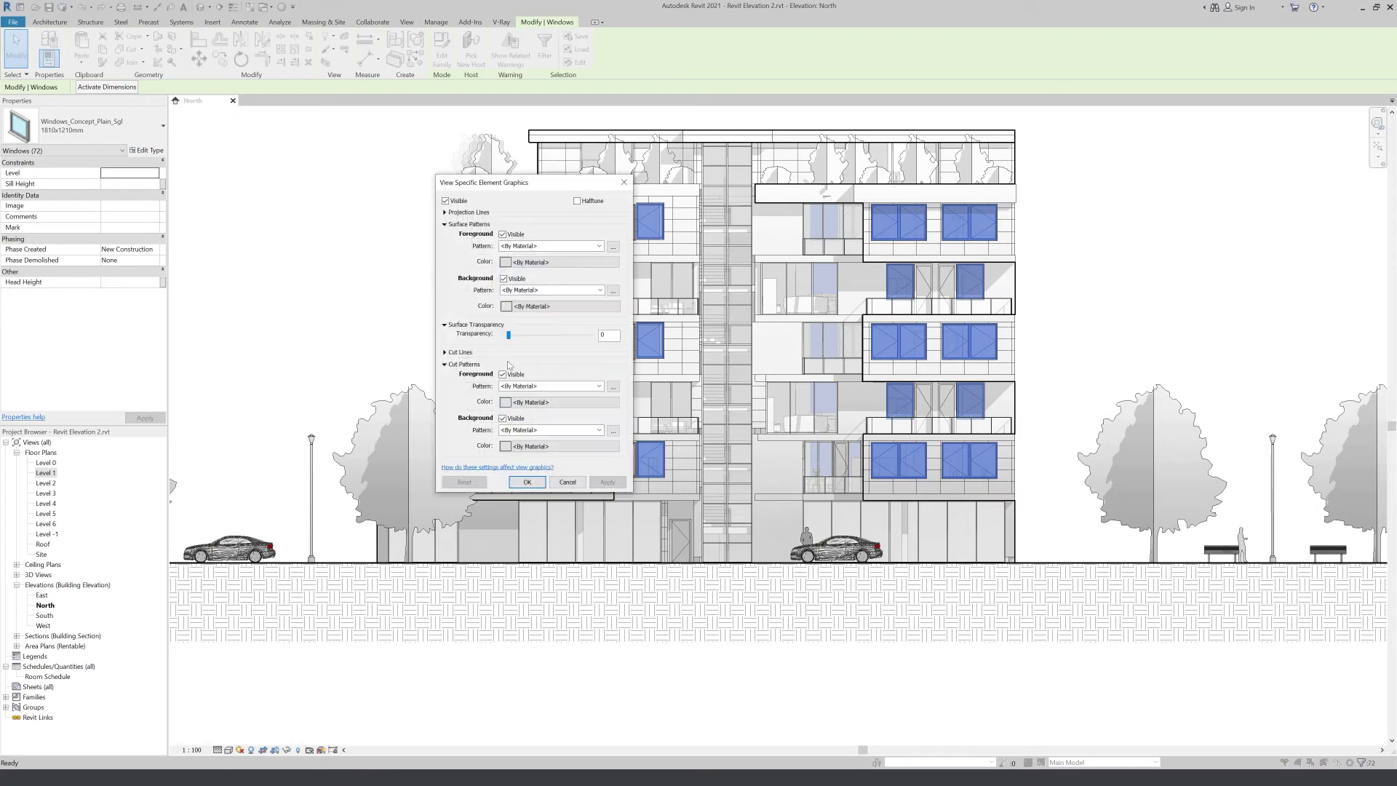
pyautogui.moveTo(510, 336); pyautogui.dragTo(527, 336)
pyautogui.moveTo(545, 333); pyautogui.dragTo(546, 334)
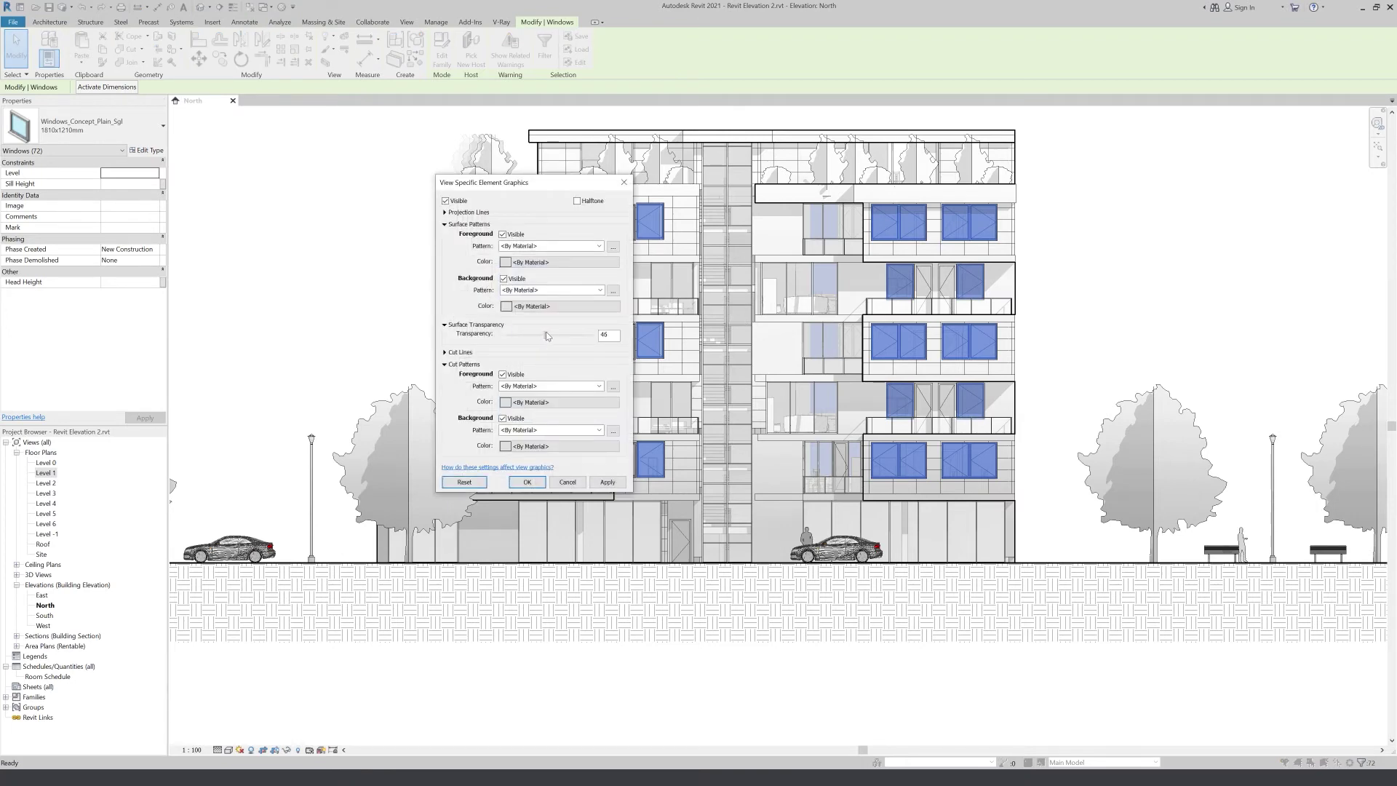
pyautogui.click(524, 482)
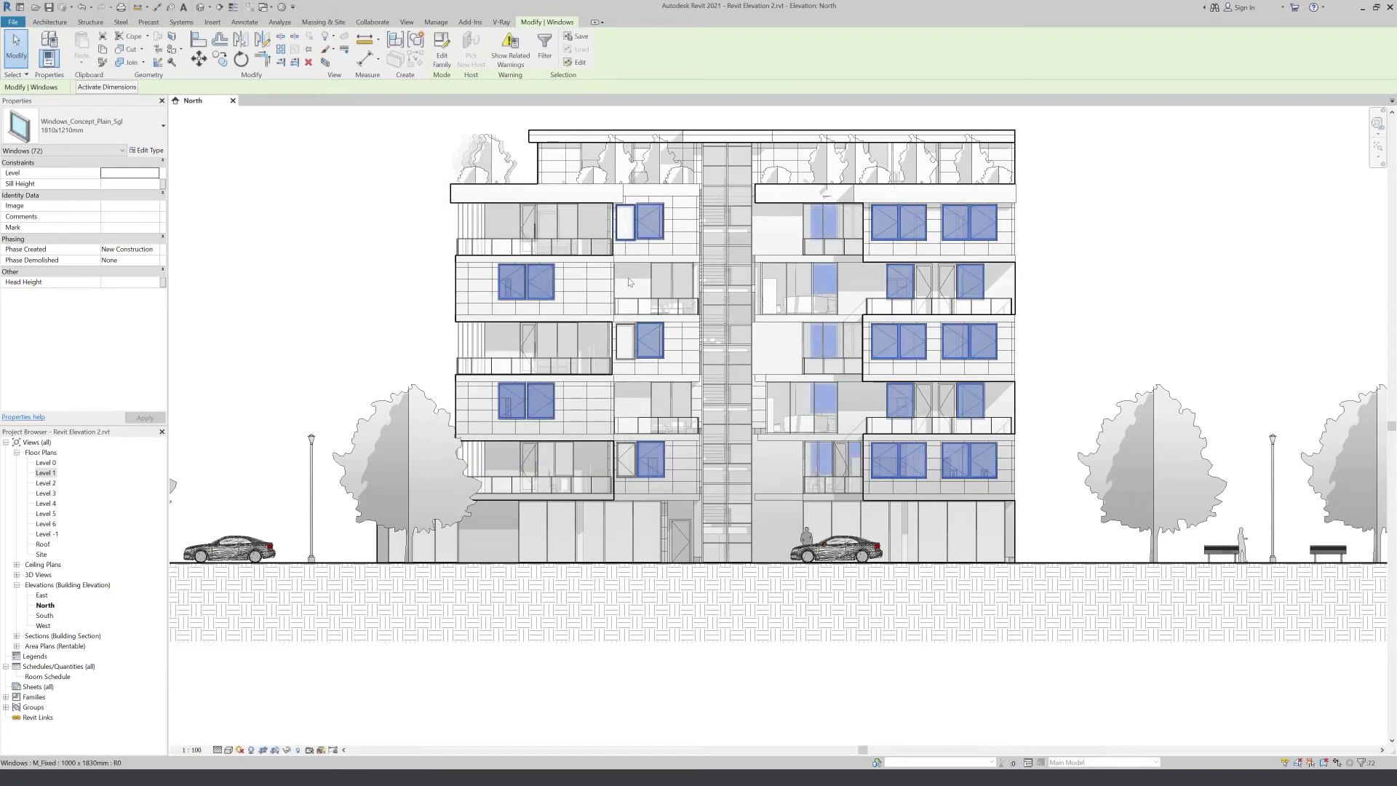
# - Select all ten visible M_Fixed windows and override their transparency to 46
pyautogui.click(625, 342)
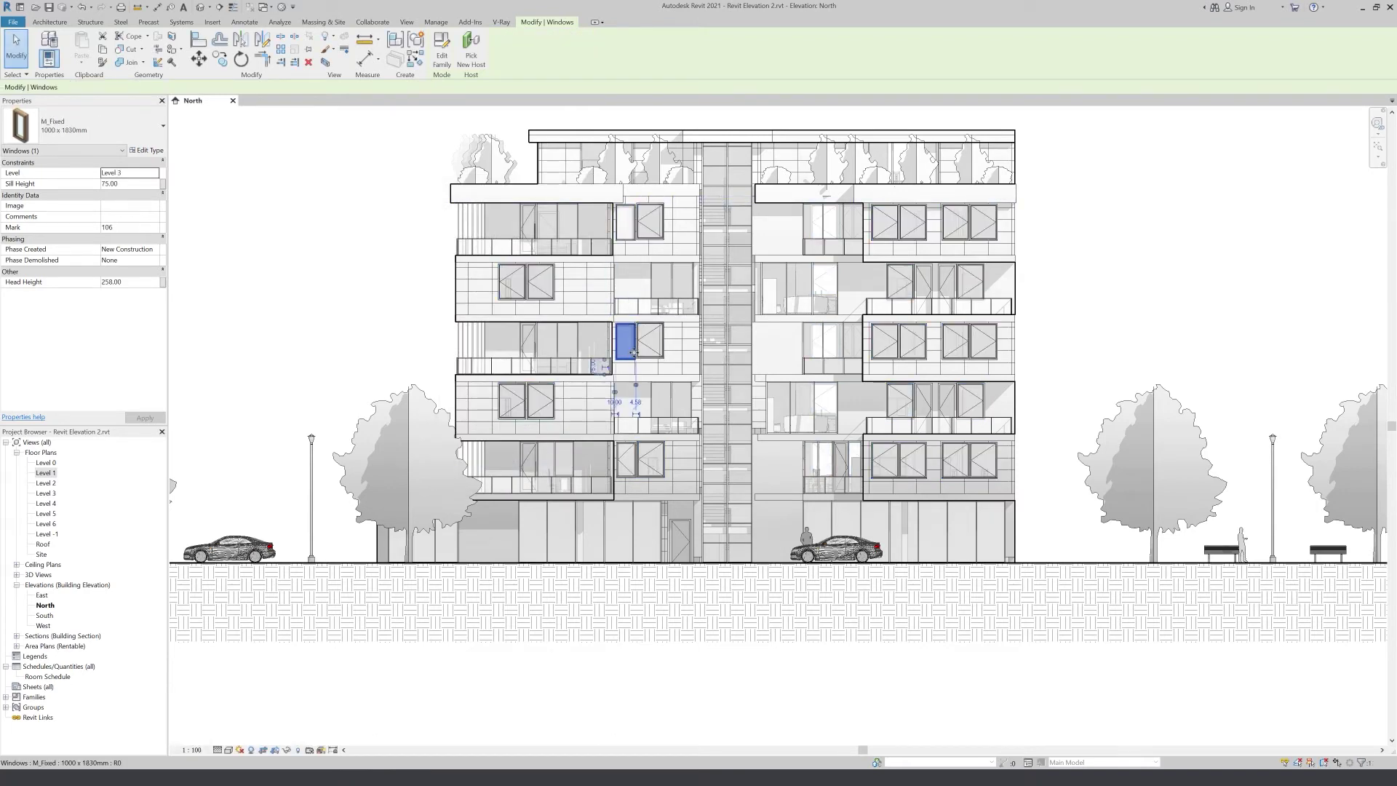
pyautogui.rightClick(632, 350)
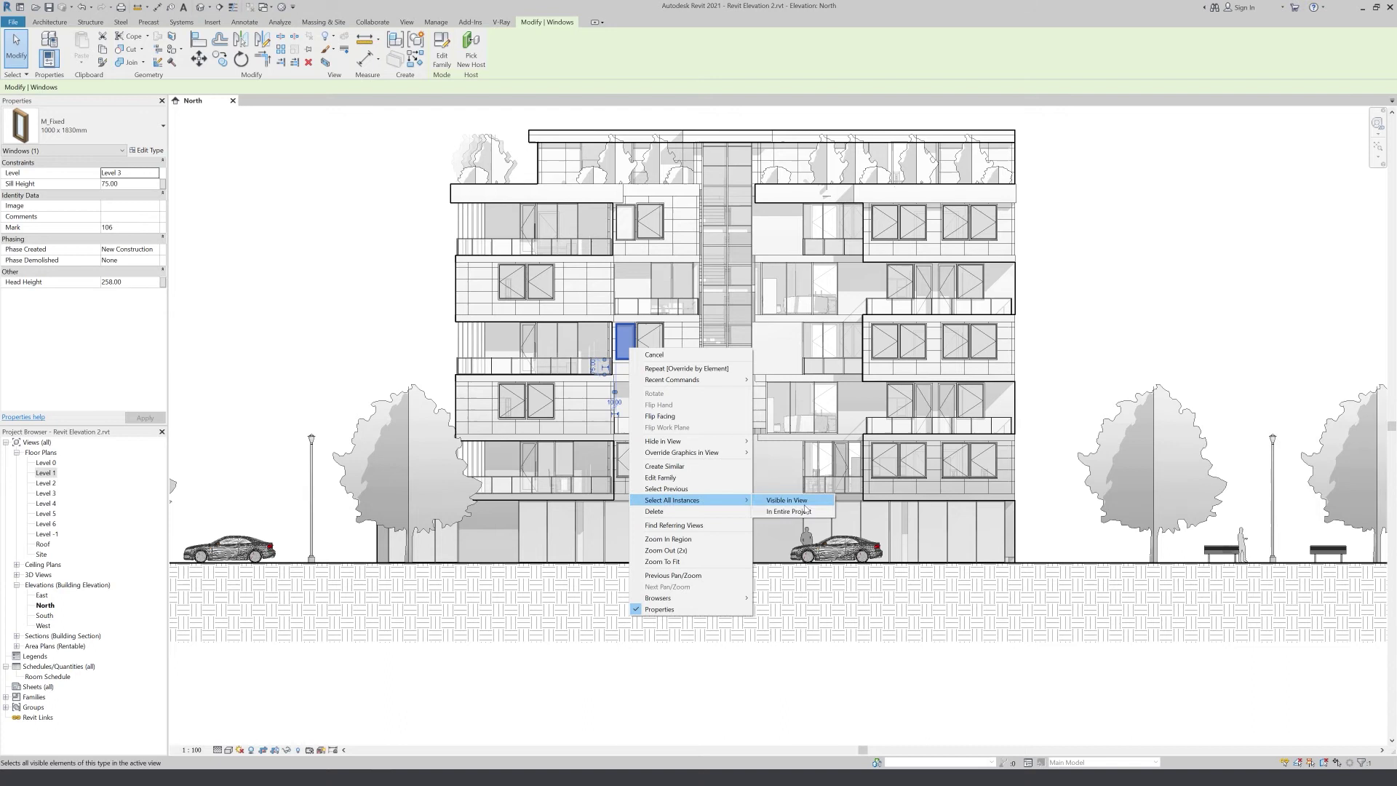
pyautogui.click(789, 500)
pyautogui.rightClick(308, 311)
pyautogui.moveTo(360, 367)
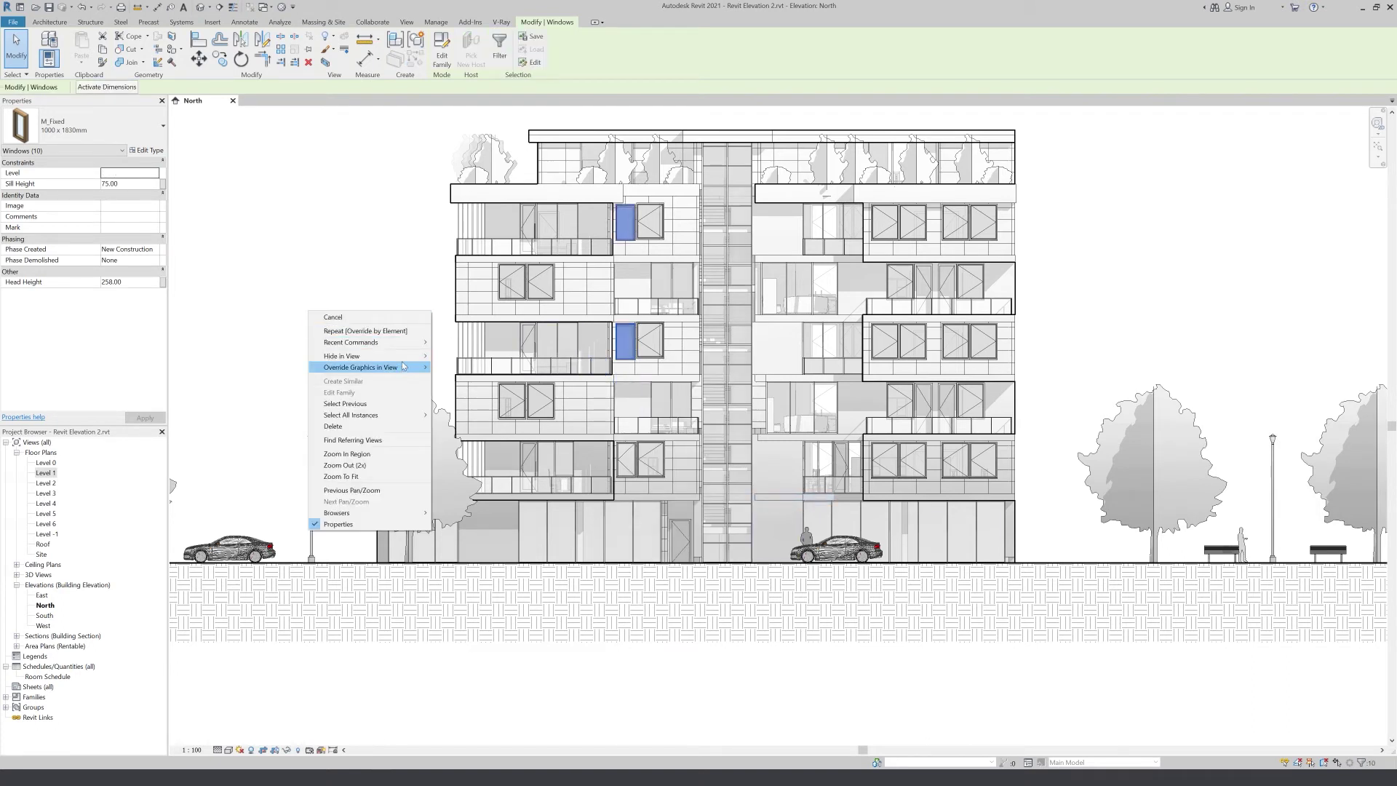
pyautogui.click(463, 367)
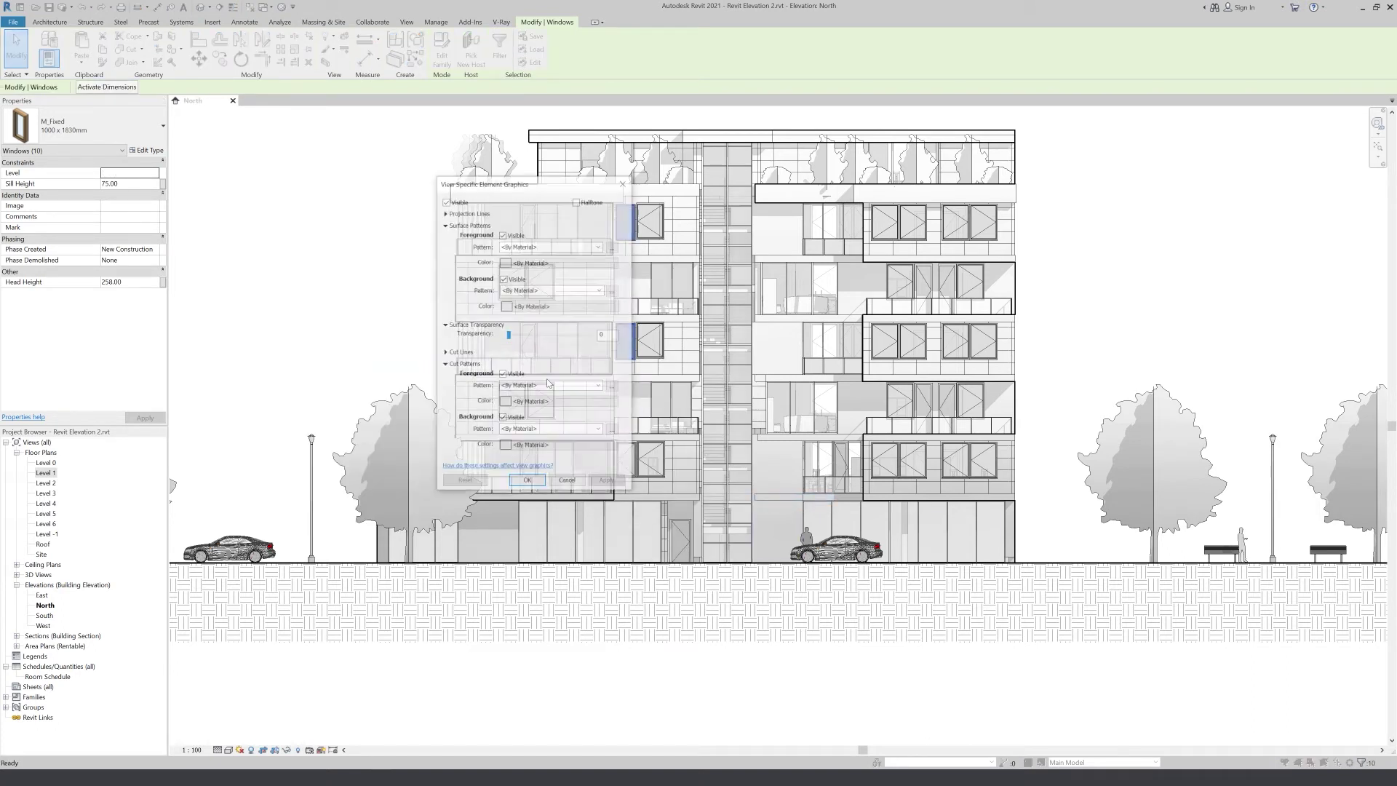
pyautogui.moveTo(532, 337); pyautogui.dragTo(548, 338)
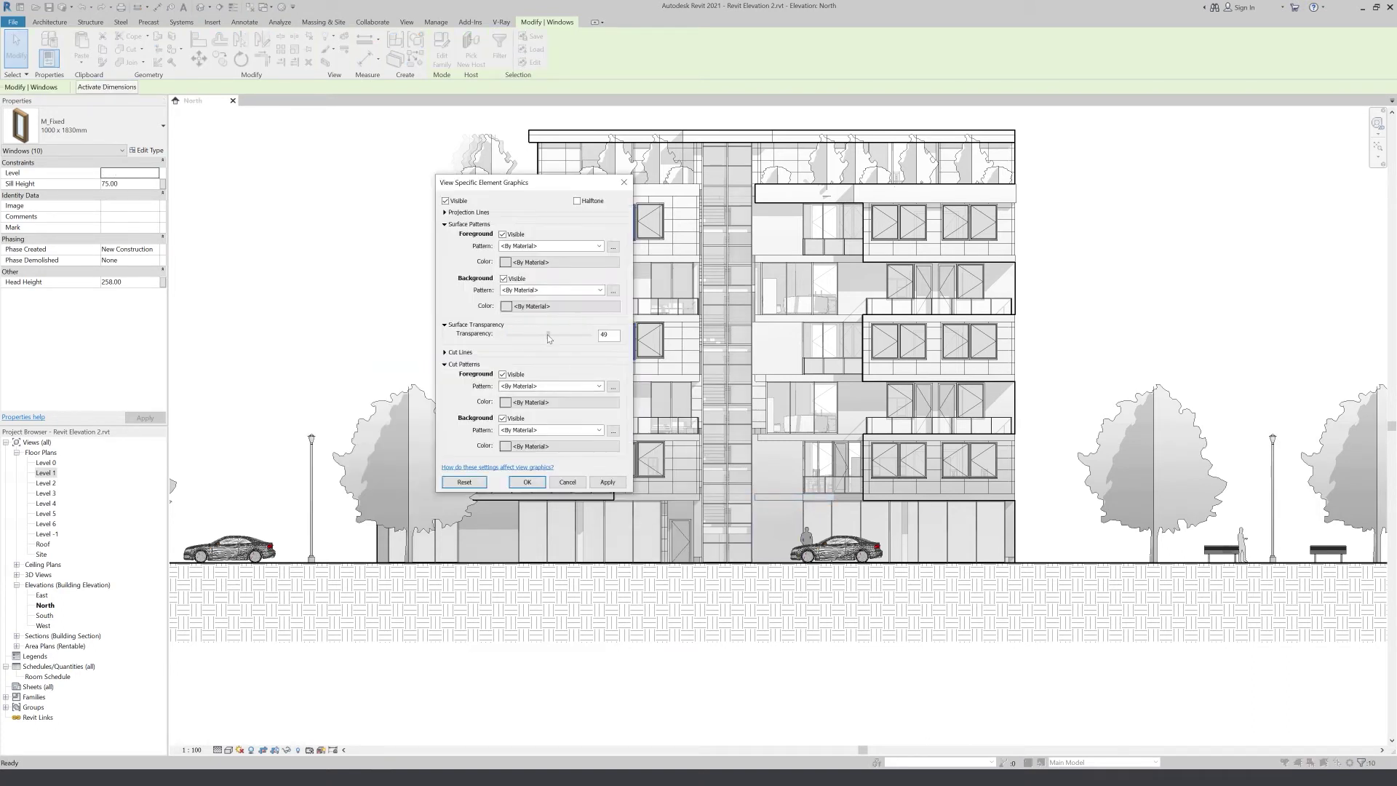
pyautogui.click(535, 481)
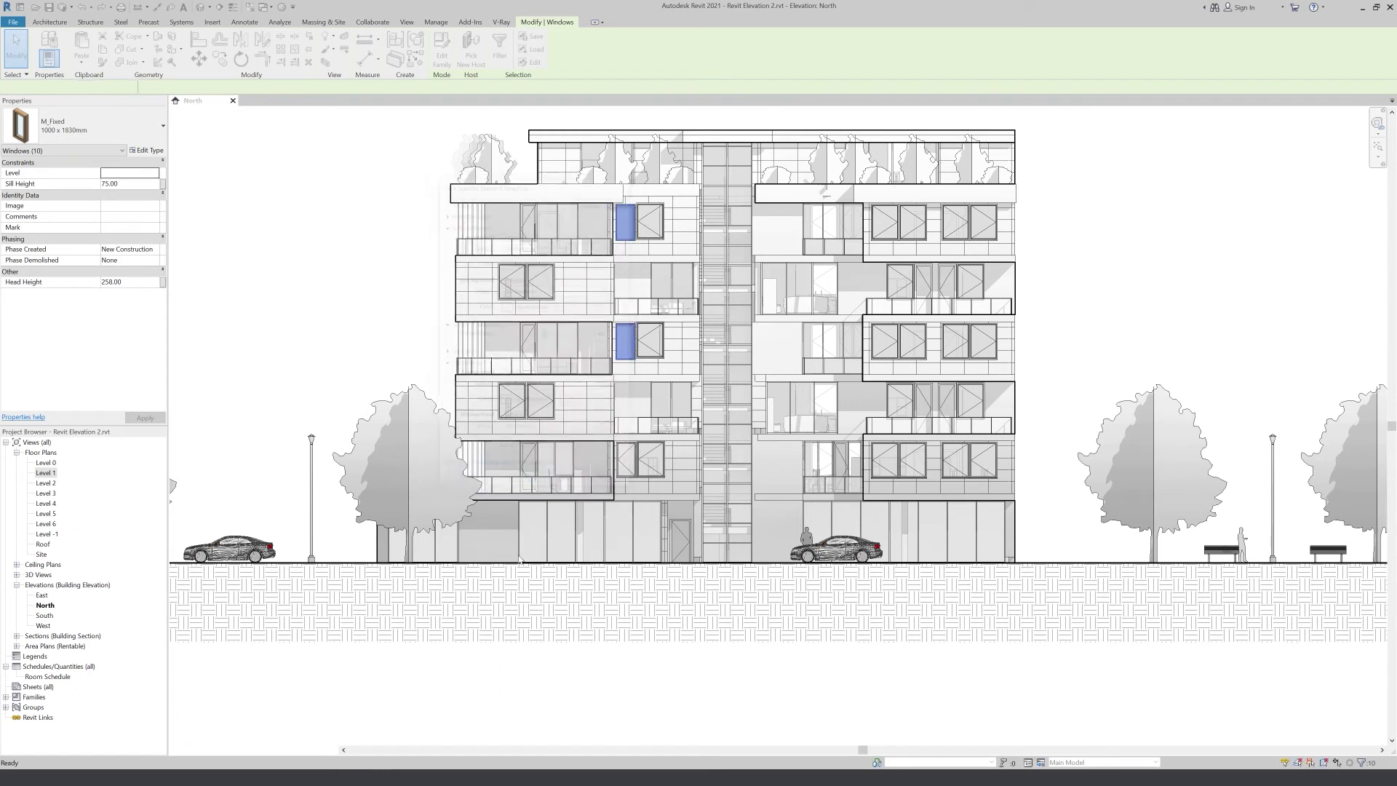
# - Select all 31 visible M_Single-Flush doors and override their transparency to 40
pyautogui.click(940, 408)
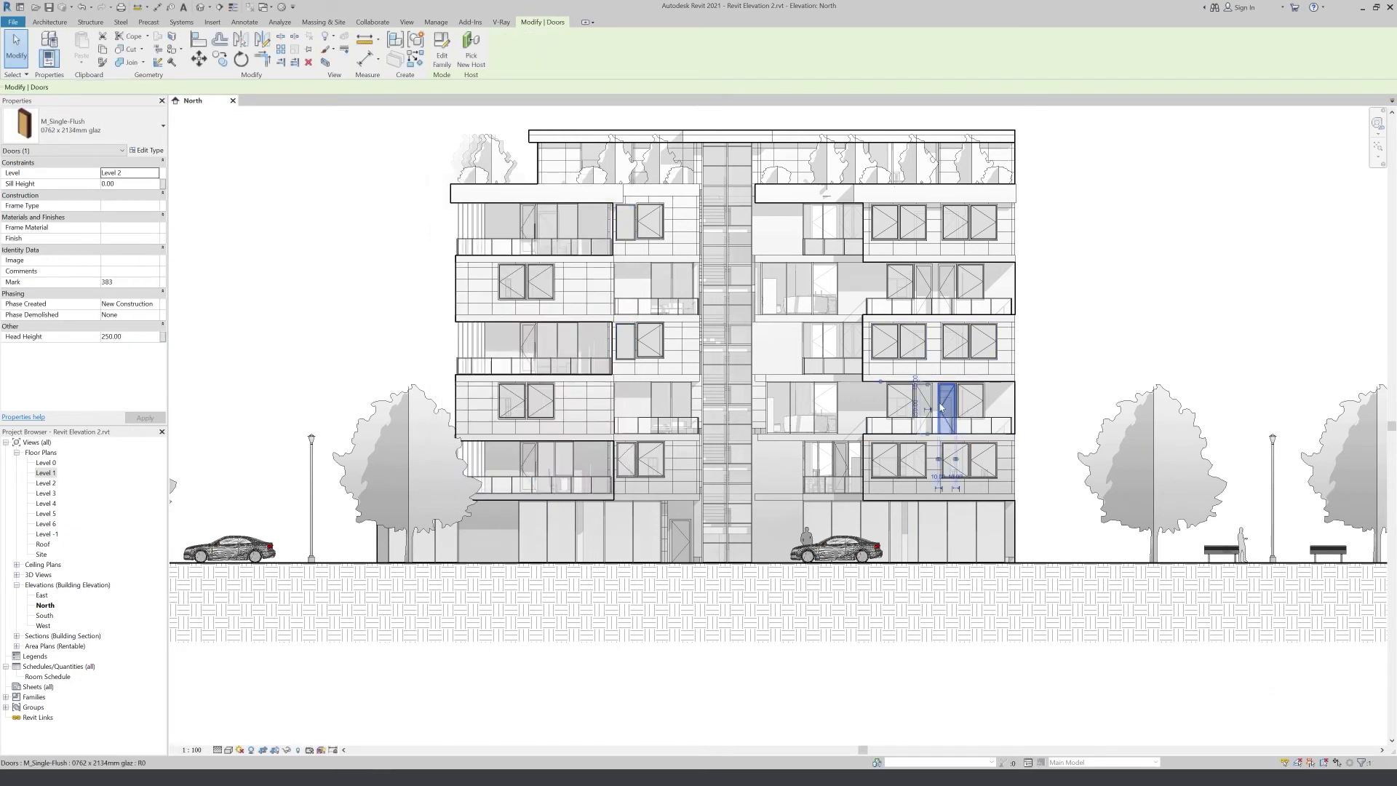
pyautogui.rightClick(941, 407)
pyautogui.click(1091, 563)
pyautogui.rightClick(1053, 320)
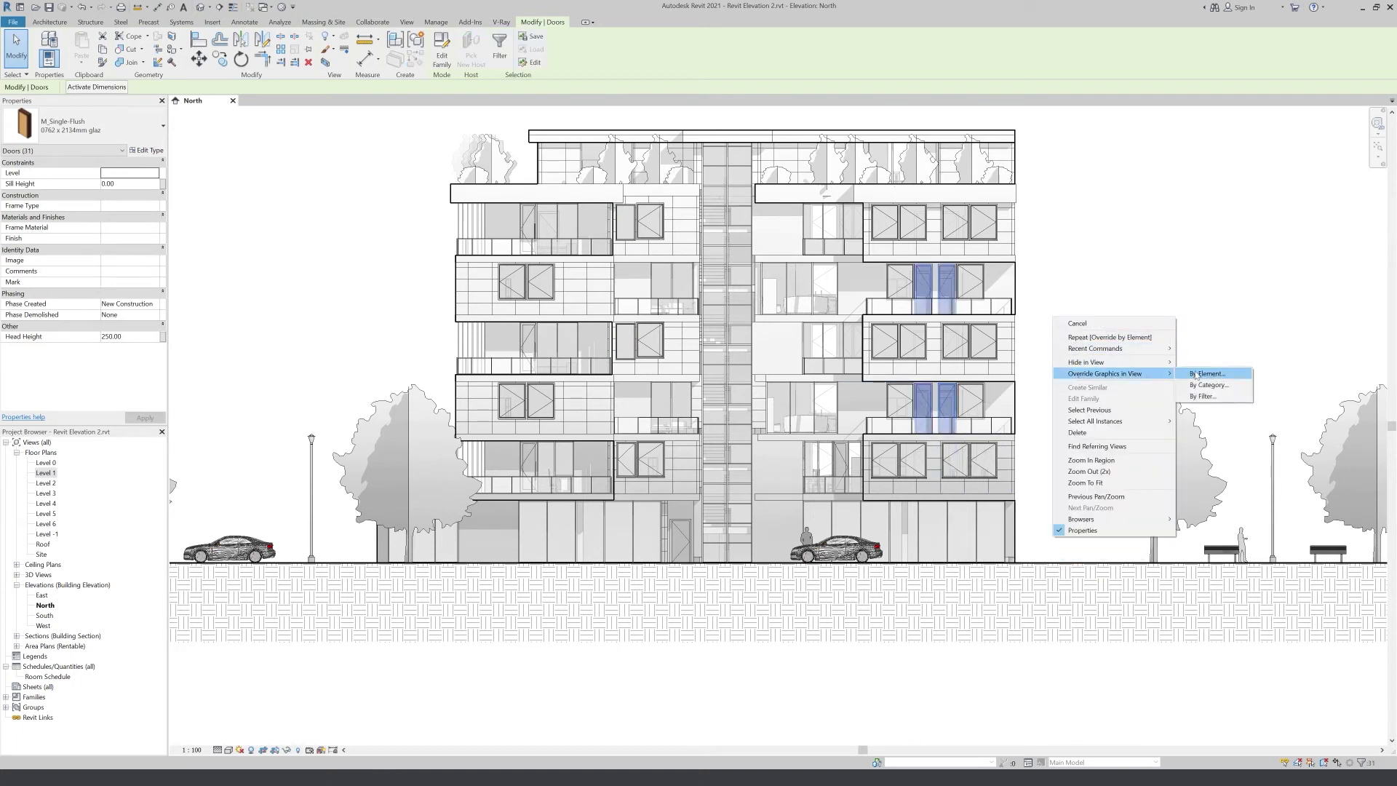
pyautogui.moveTo(1104, 373)
pyautogui.click(1198, 375)
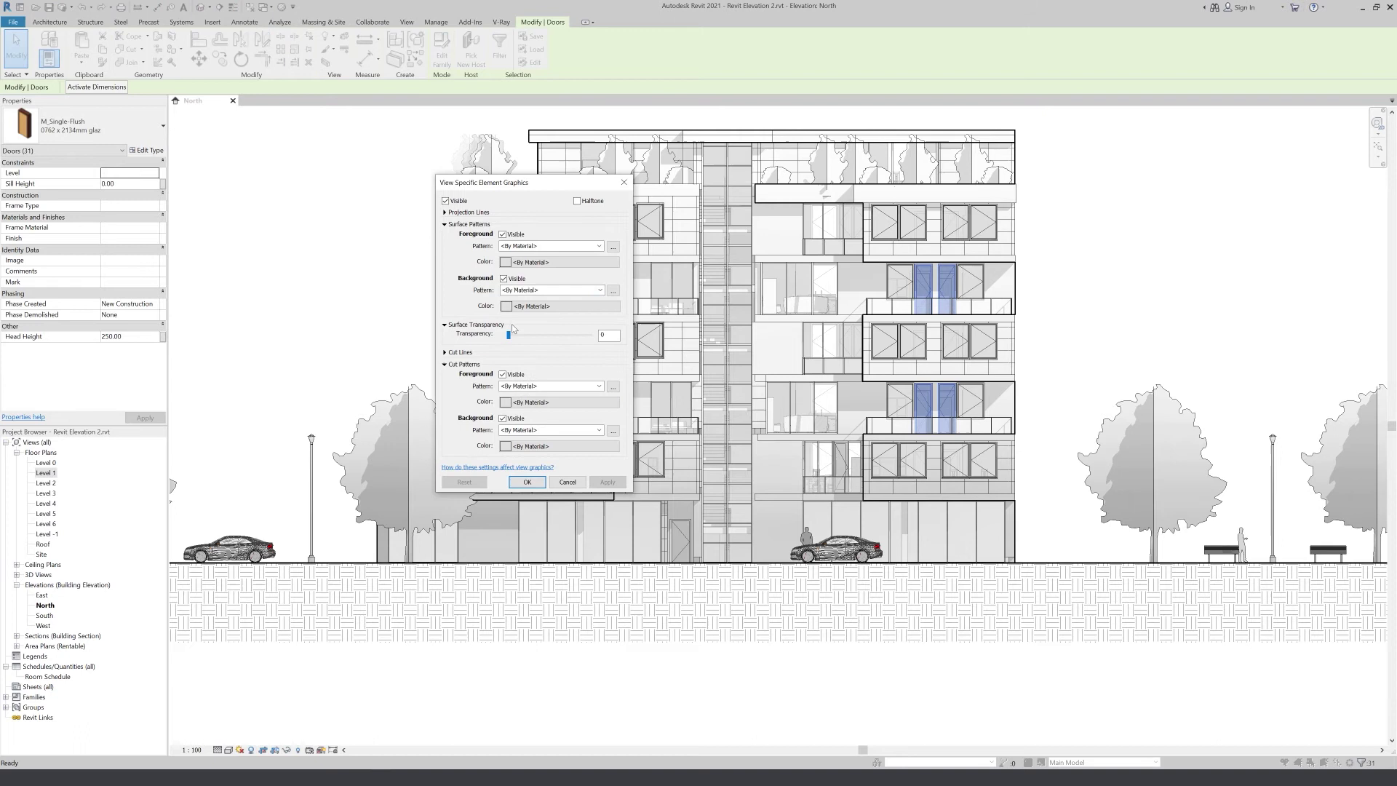
pyautogui.moveTo(525, 335); pyautogui.dragTo(543, 334)
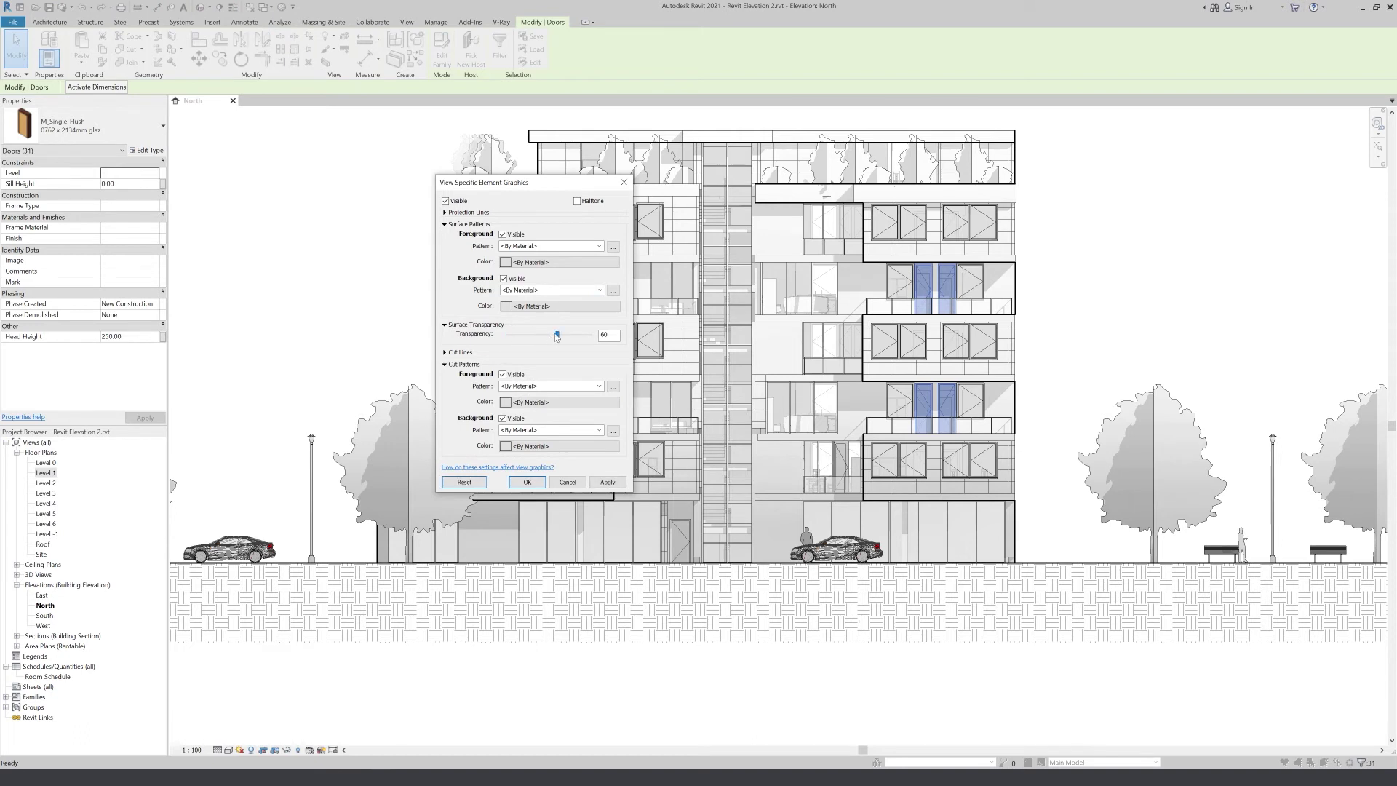
pyautogui.click(528, 482)
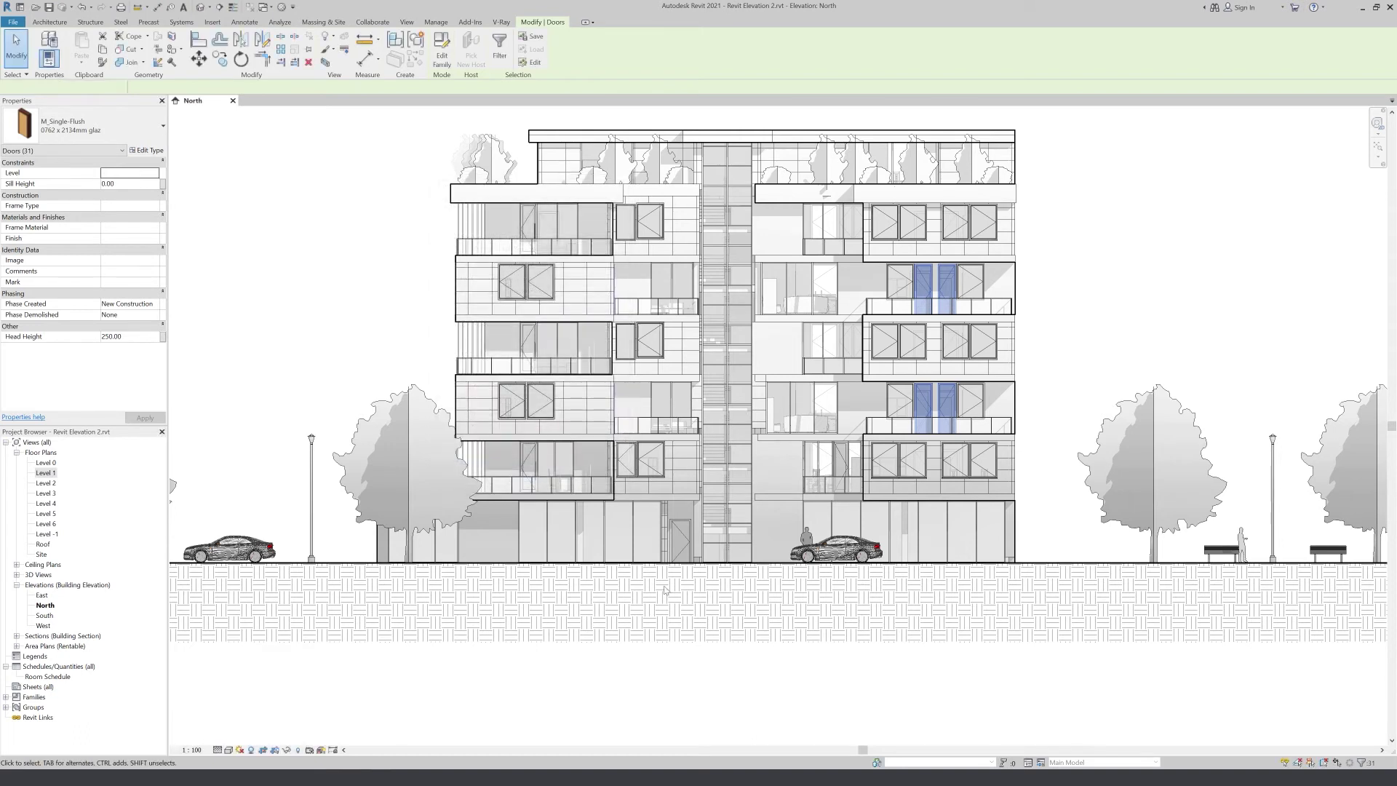
# - Clear the selection, zoom out to the full elevation, and select the leftmost street tree
pyautogui.press('Escape')
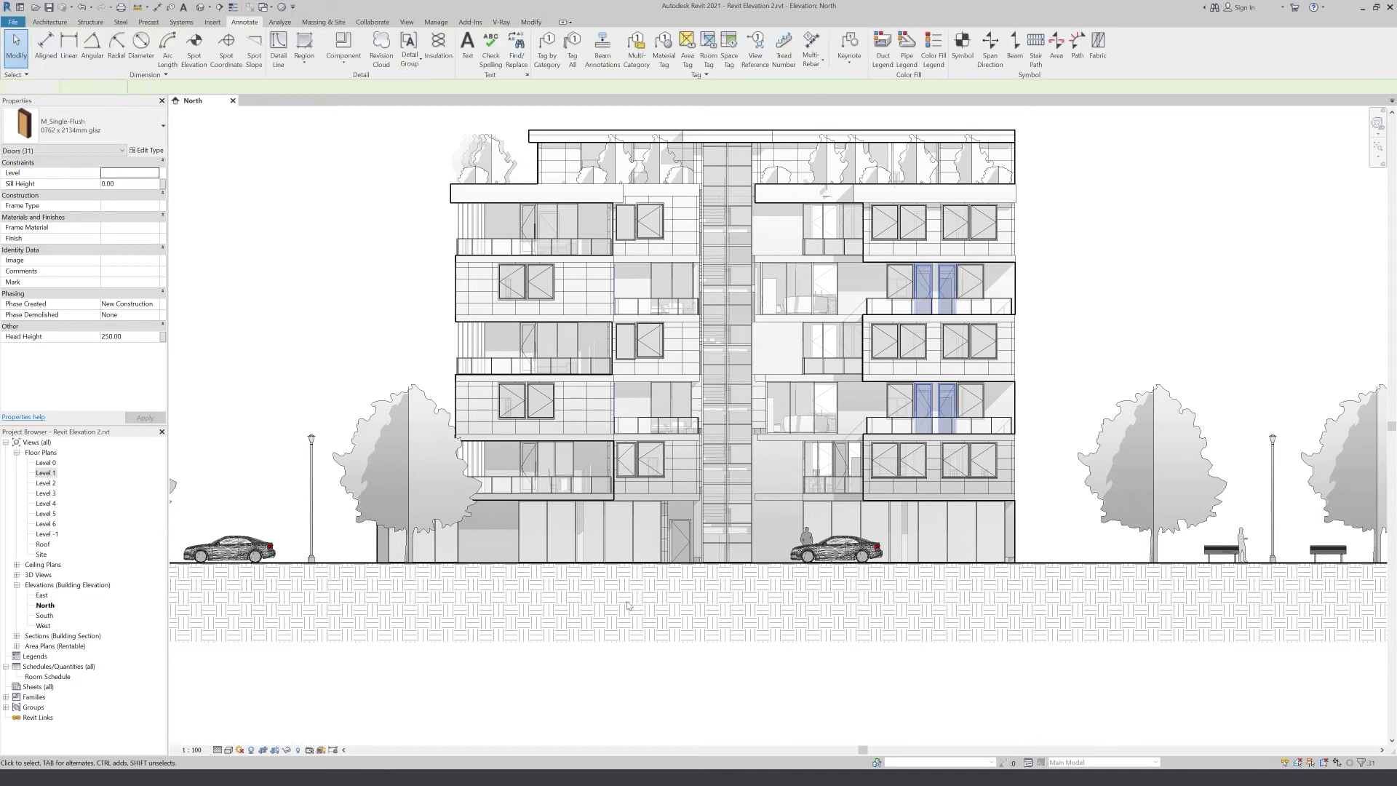
pyautogui.scroll(3, 711, 522)
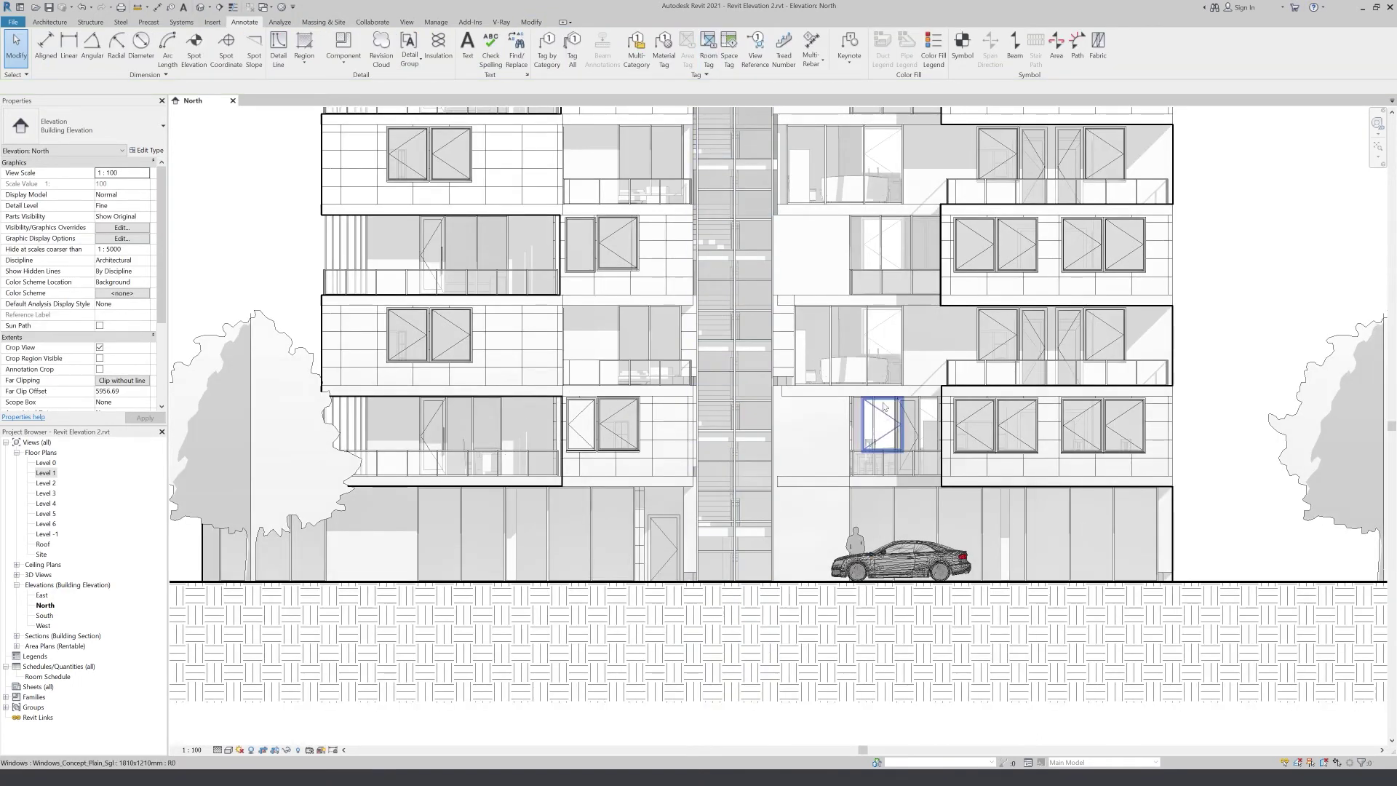
pyautogui.scroll(-2, 970, 597)
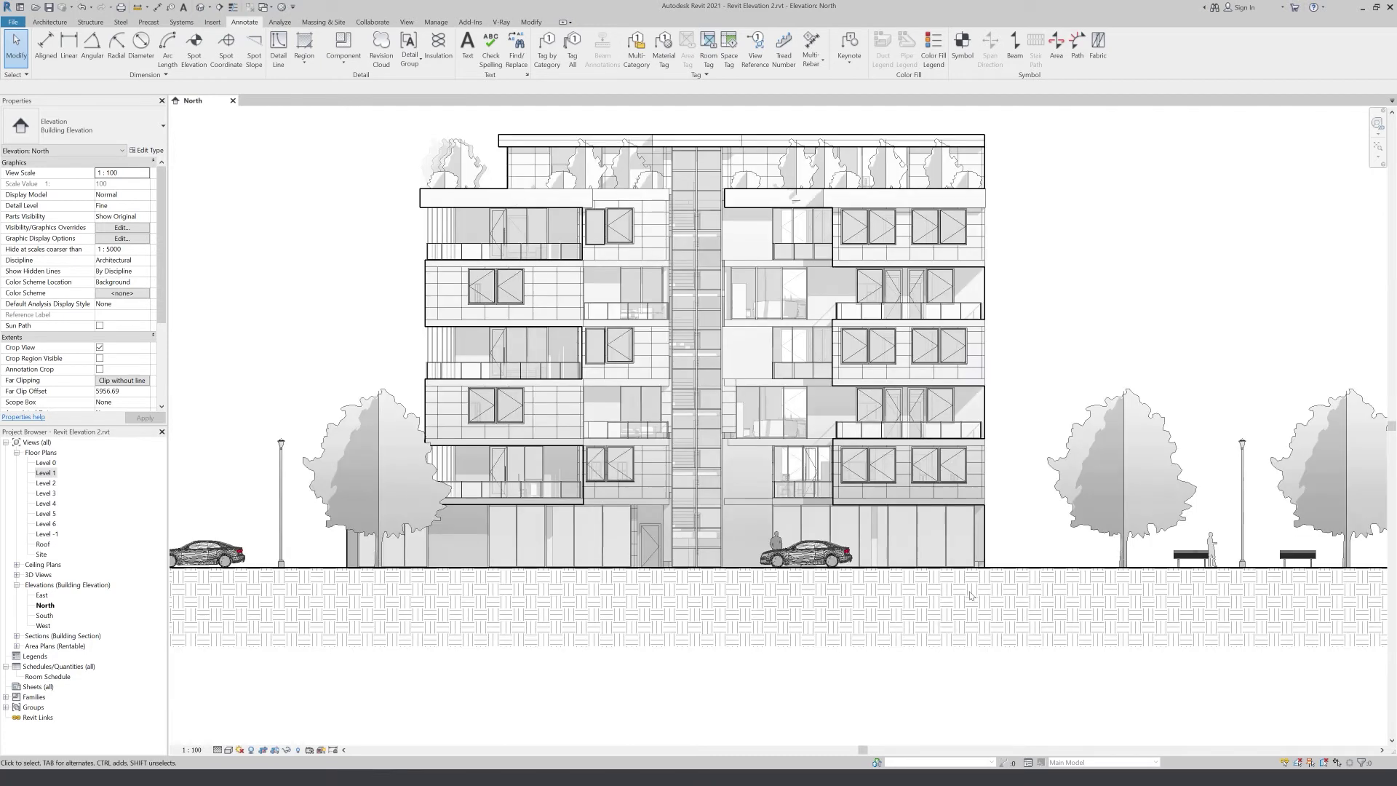
pyautogui.scroll(-1, 970, 597)
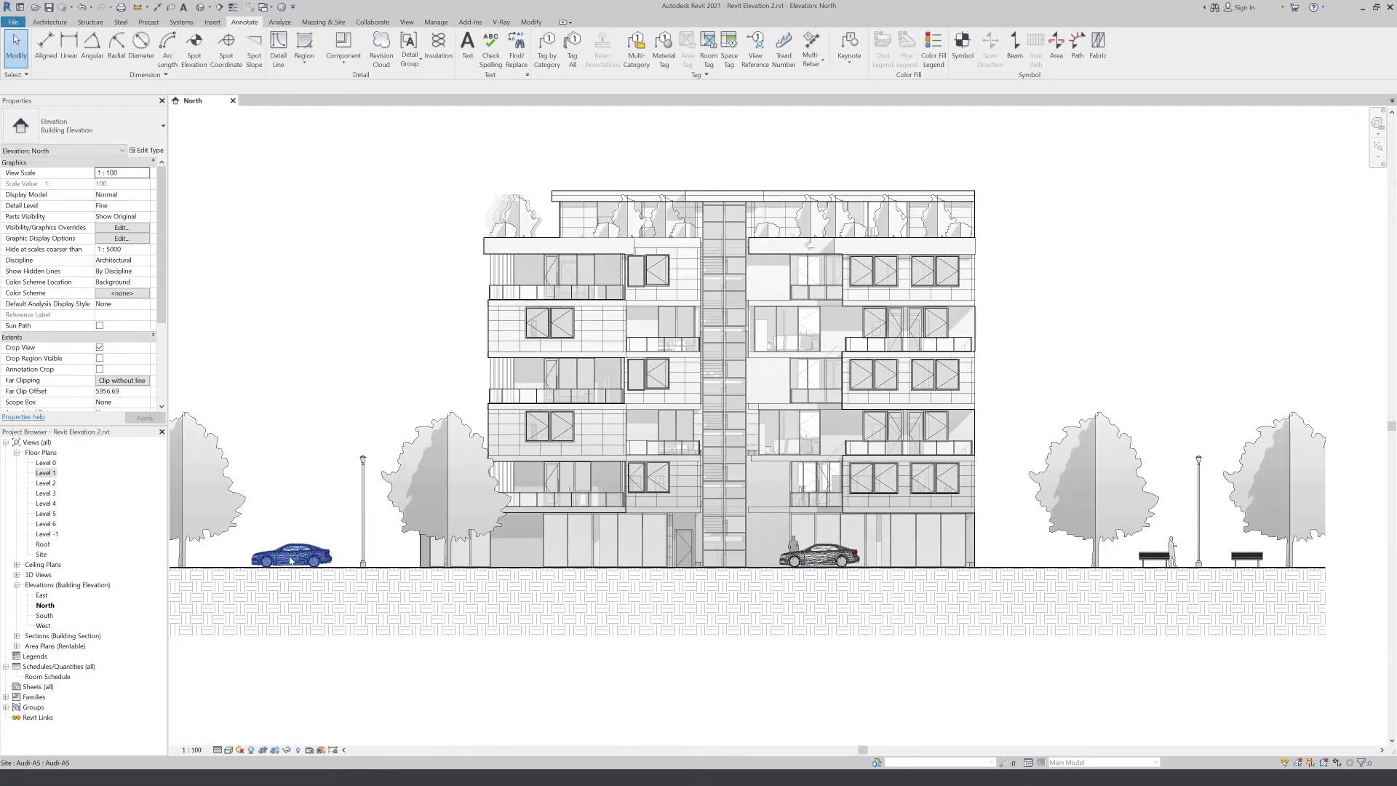
pyautogui.scroll(-1, 882, 561)
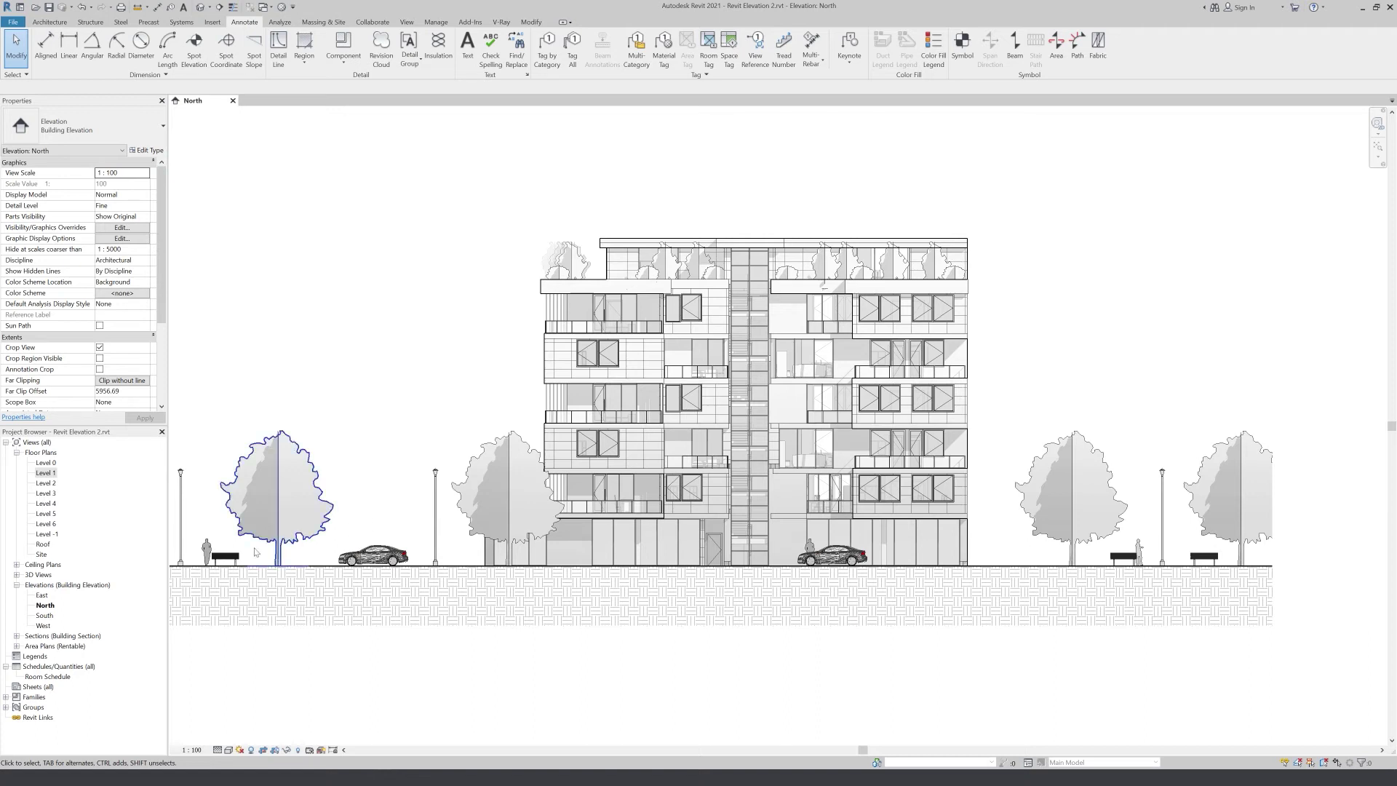
pyautogui.click(295, 539)
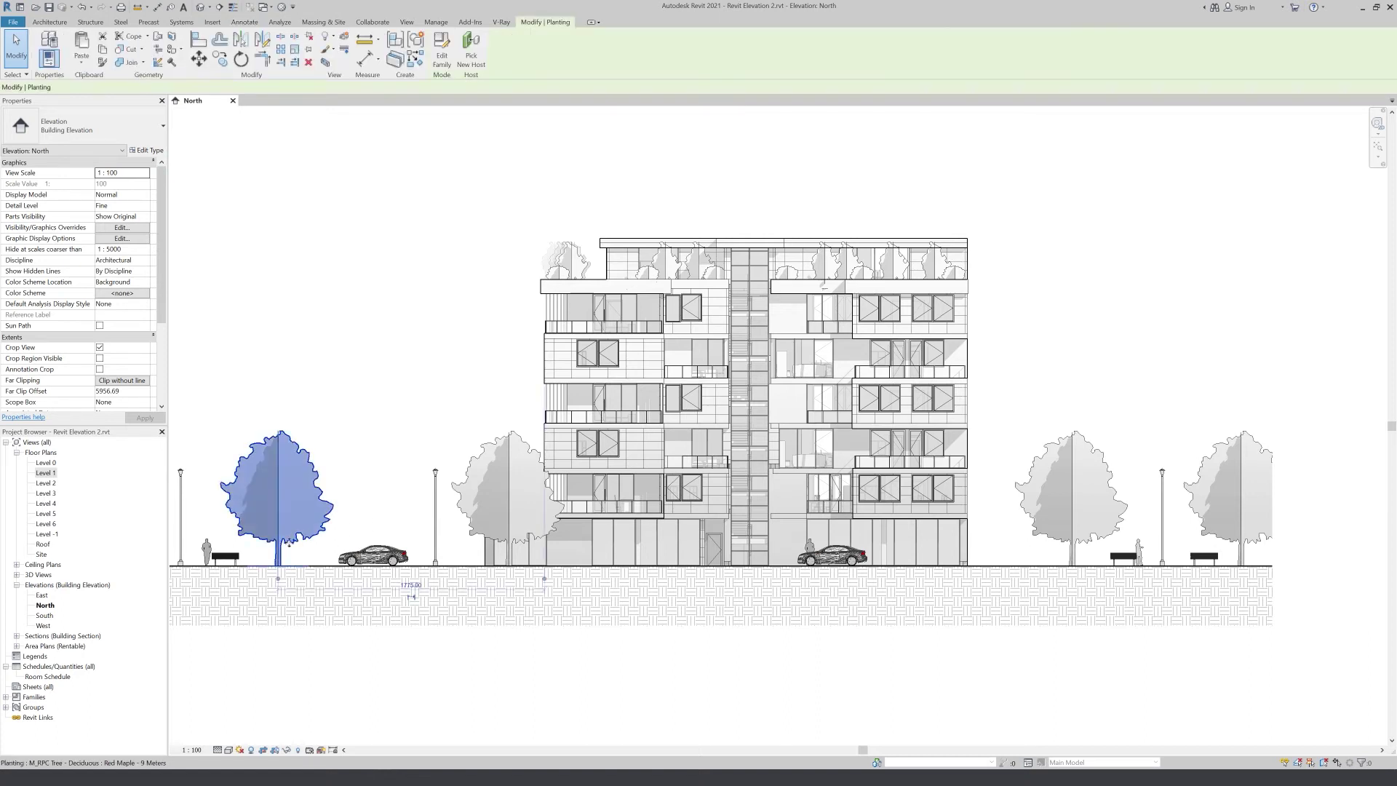
# - Select all visible street trees and override them to Halftone
pyautogui.rightClick(312, 509)
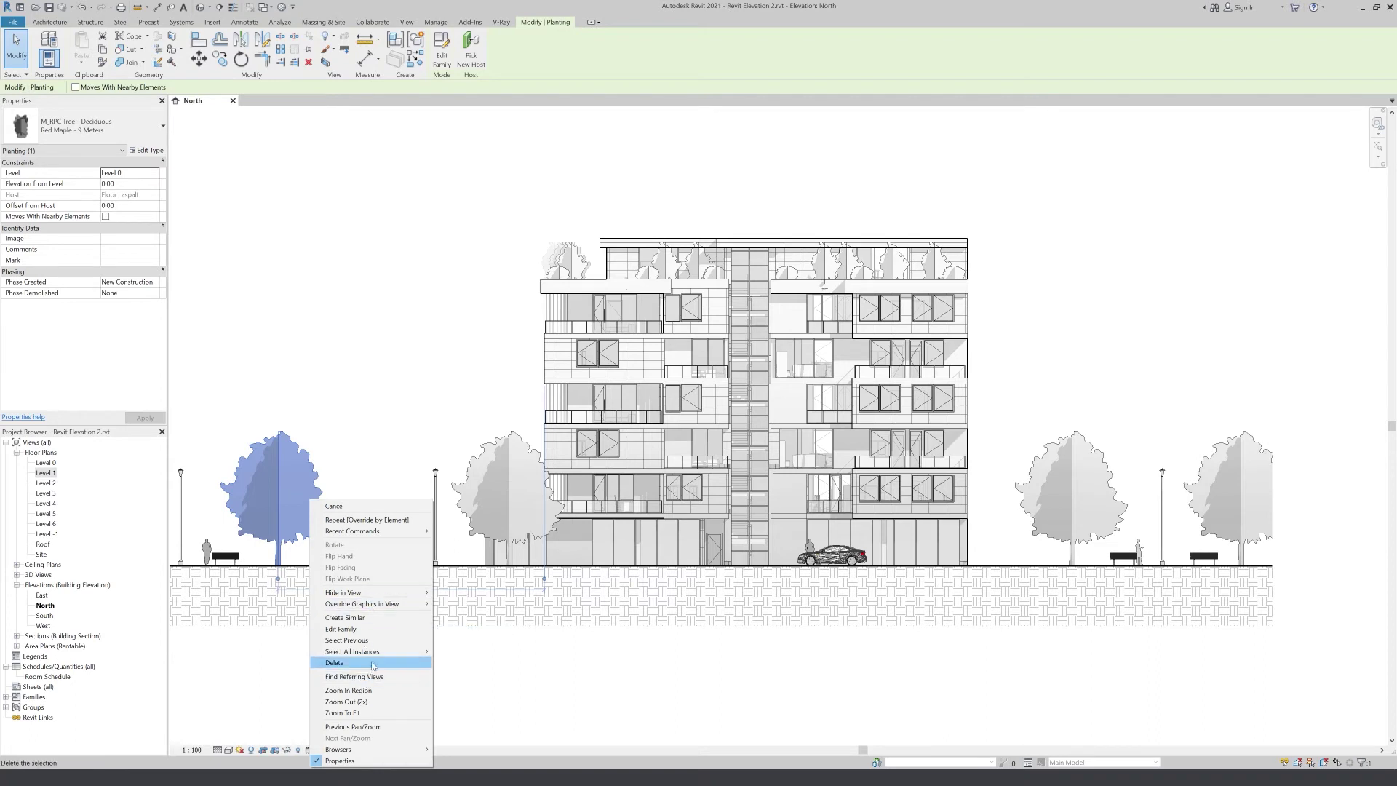
pyautogui.moveTo(352, 652)
pyautogui.click(480, 654)
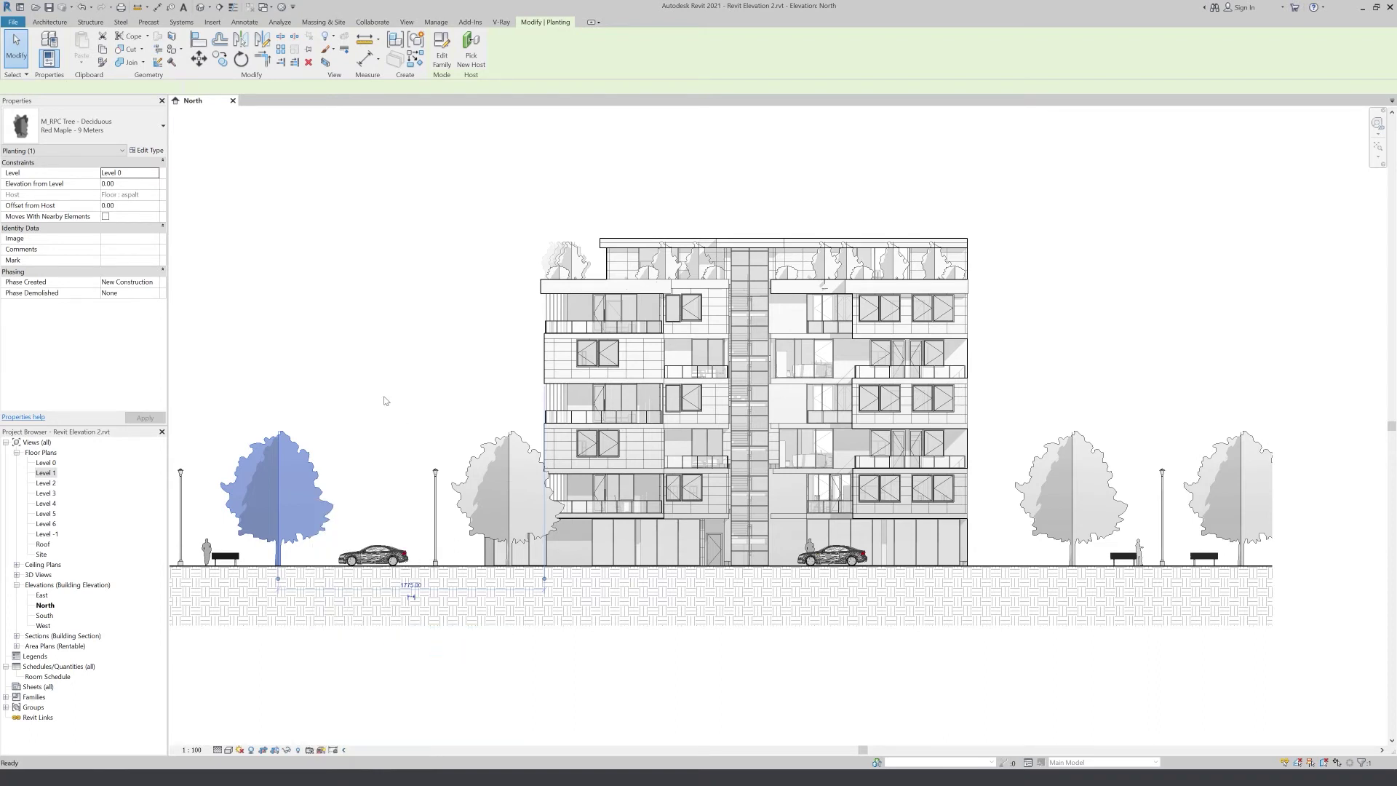
pyautogui.rightClick(372, 363)
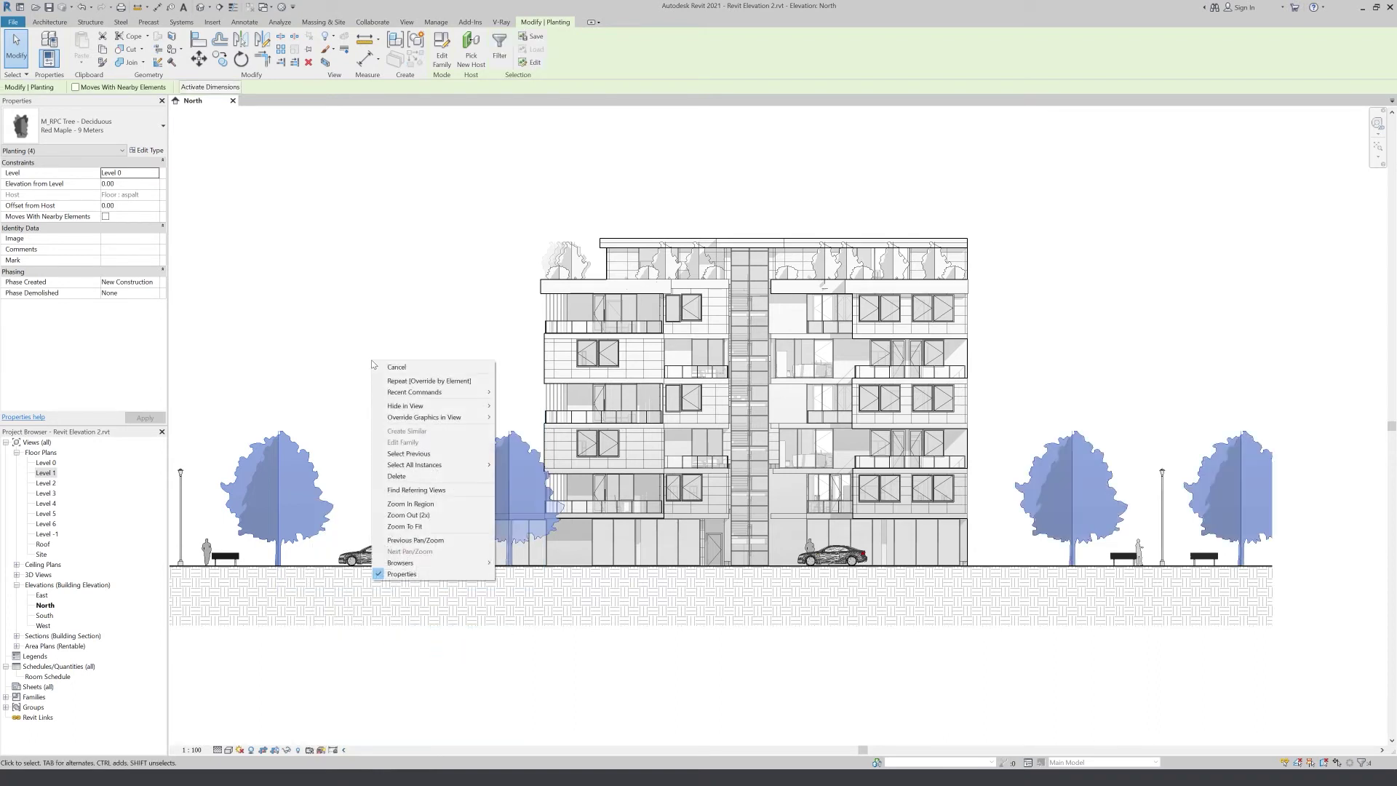
pyautogui.moveTo(424, 417)
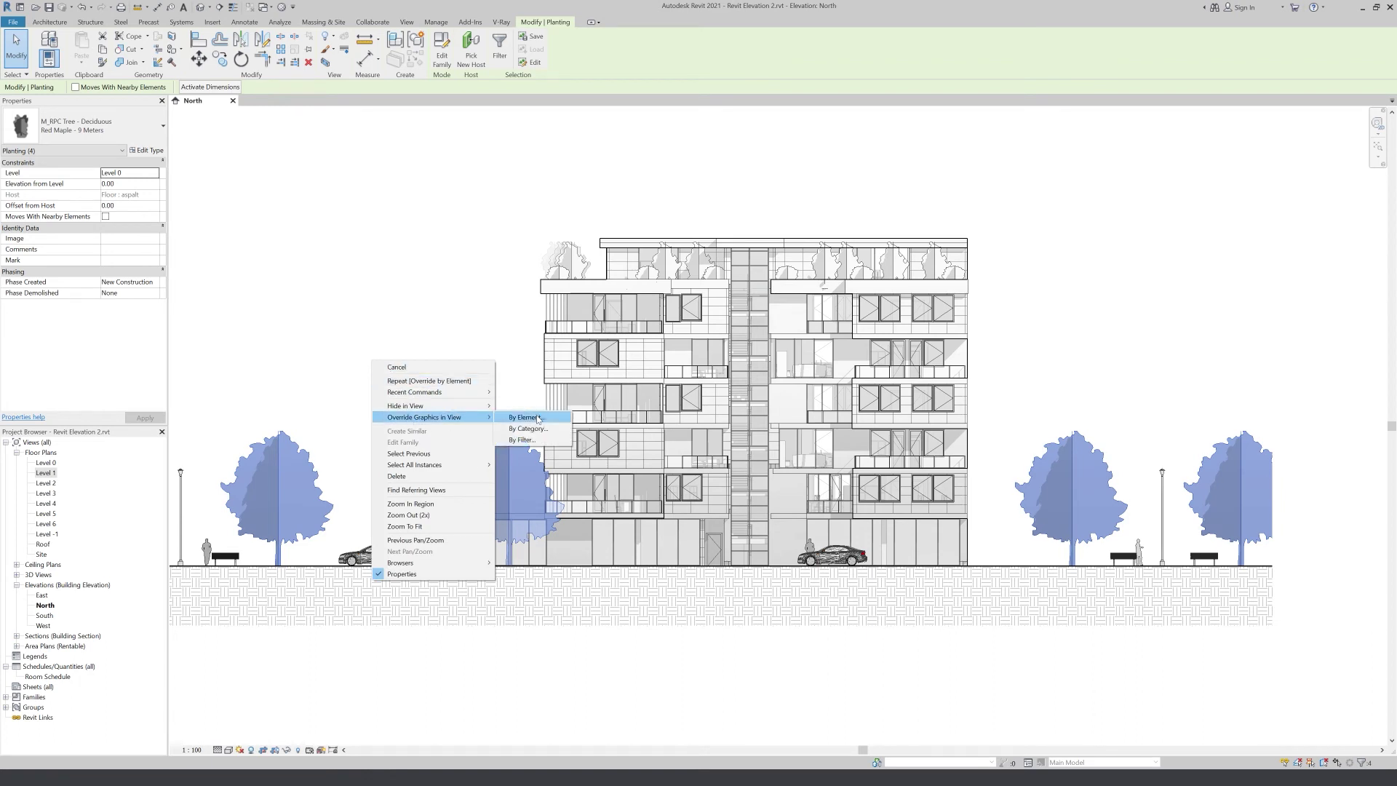
pyautogui.click(538, 419)
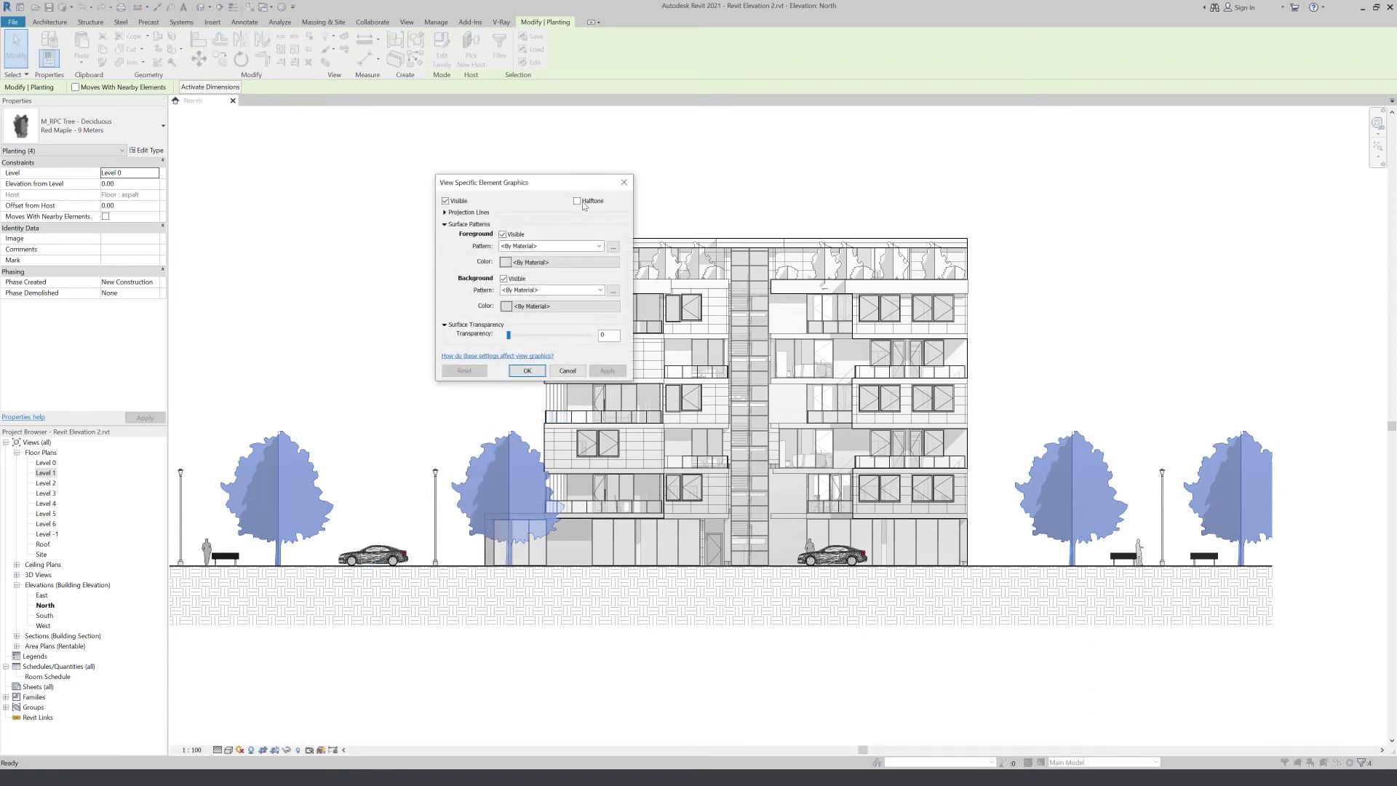
pyautogui.click(578, 201)
pyautogui.click(598, 374)
pyautogui.click(525, 371)
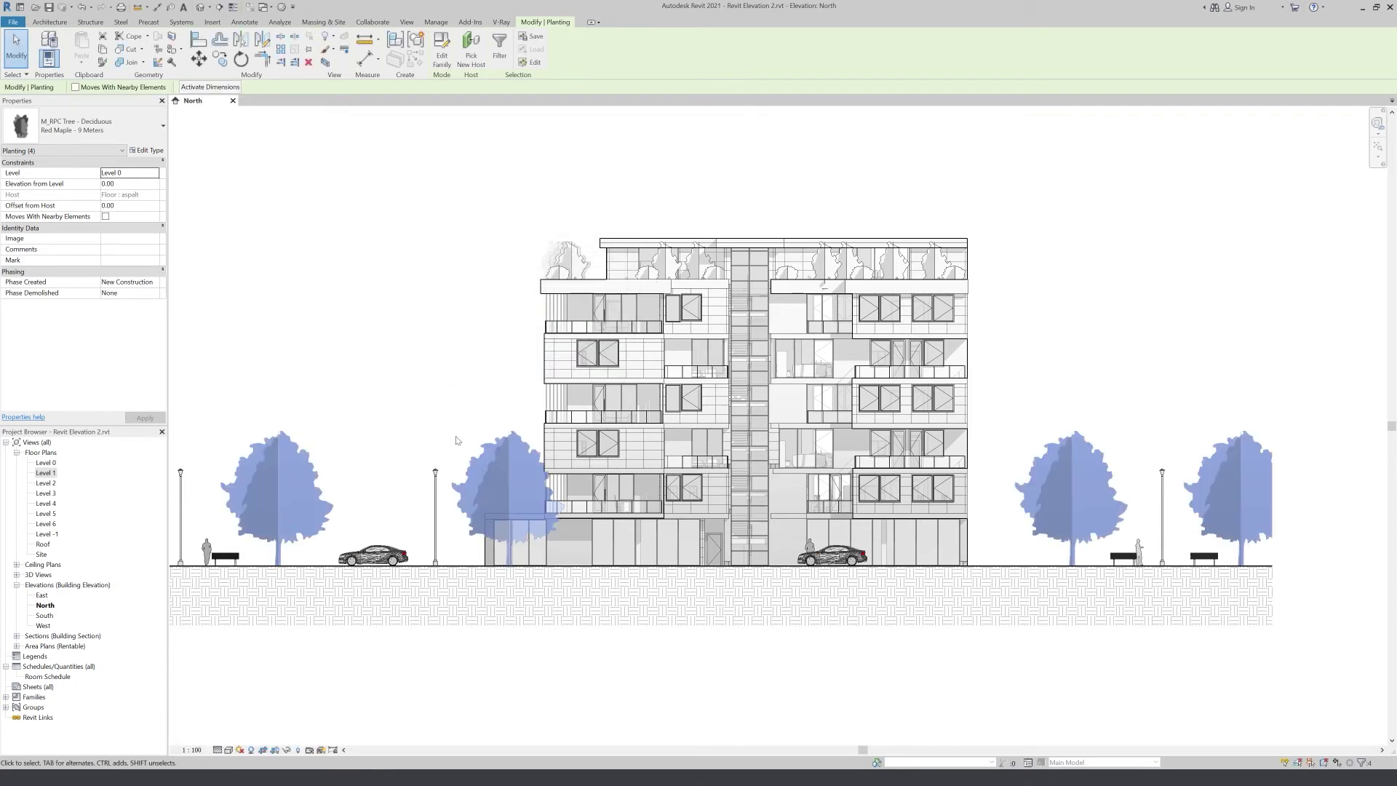
# - Override the two Audi-A5 cars to Halftone, then clear the selection
pyautogui.click(373, 556)
pyautogui.keyDown('ctrl'); pyautogui.click(829, 558); pyautogui.keyUp('ctrl')
pyautogui.rightClick(829, 556)
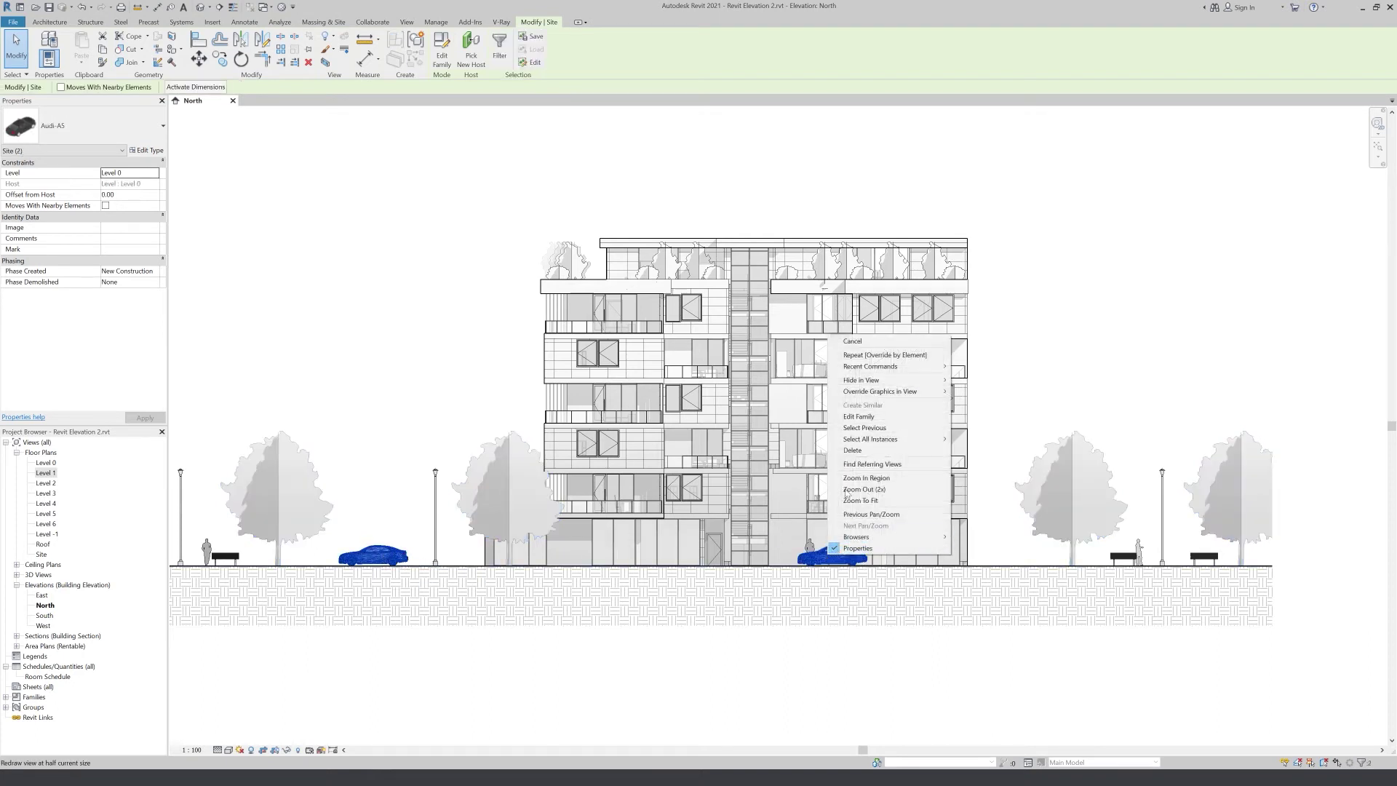
pyautogui.moveTo(879, 390)
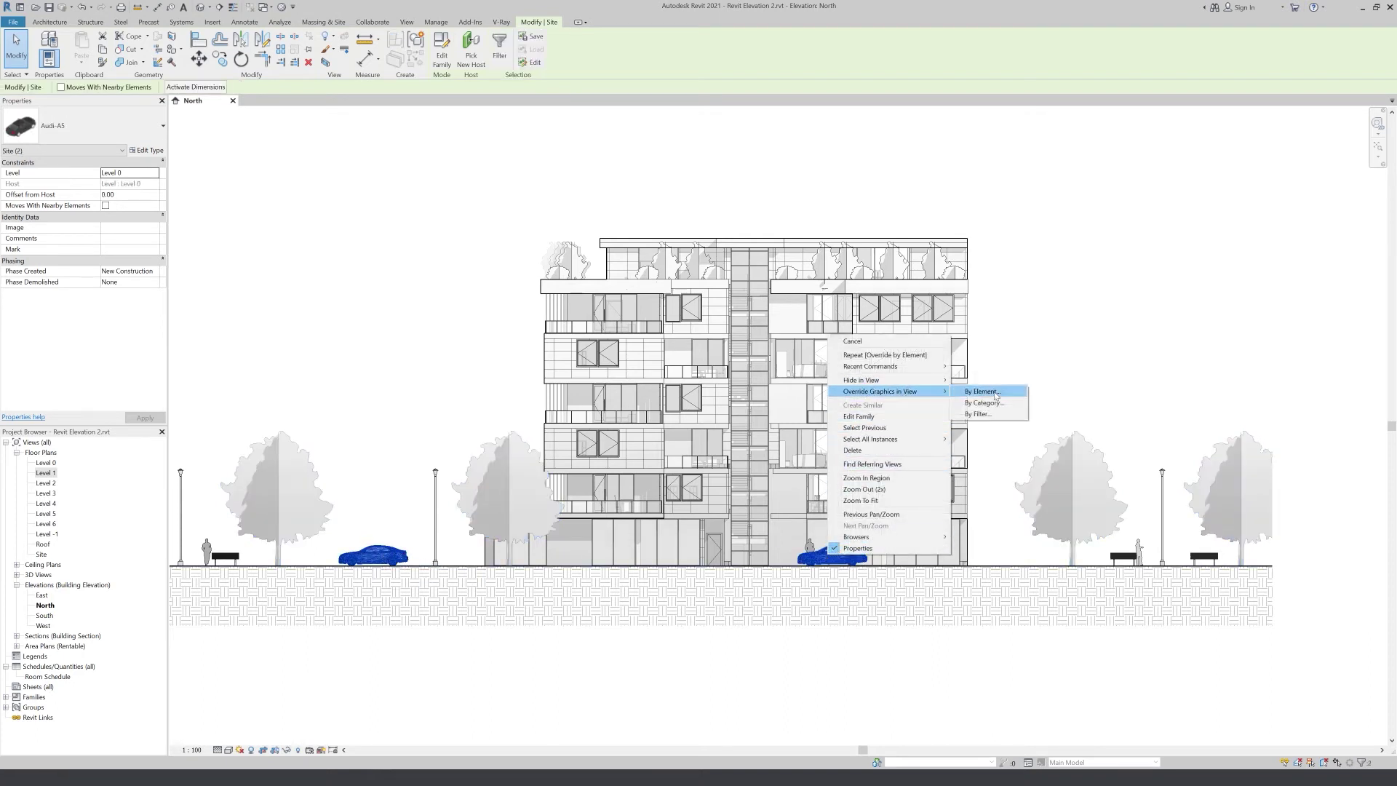
pyautogui.click(995, 393)
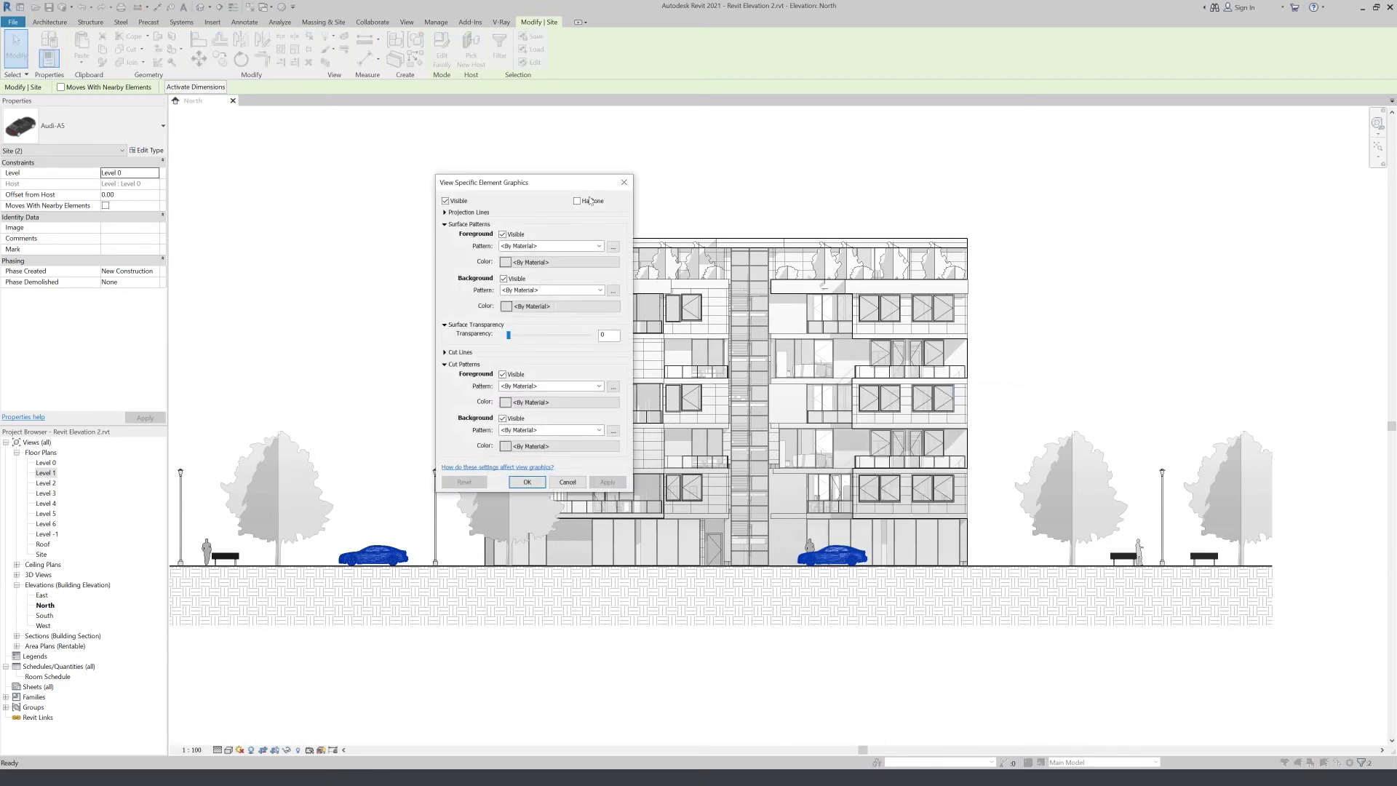
pyautogui.click(527, 483)
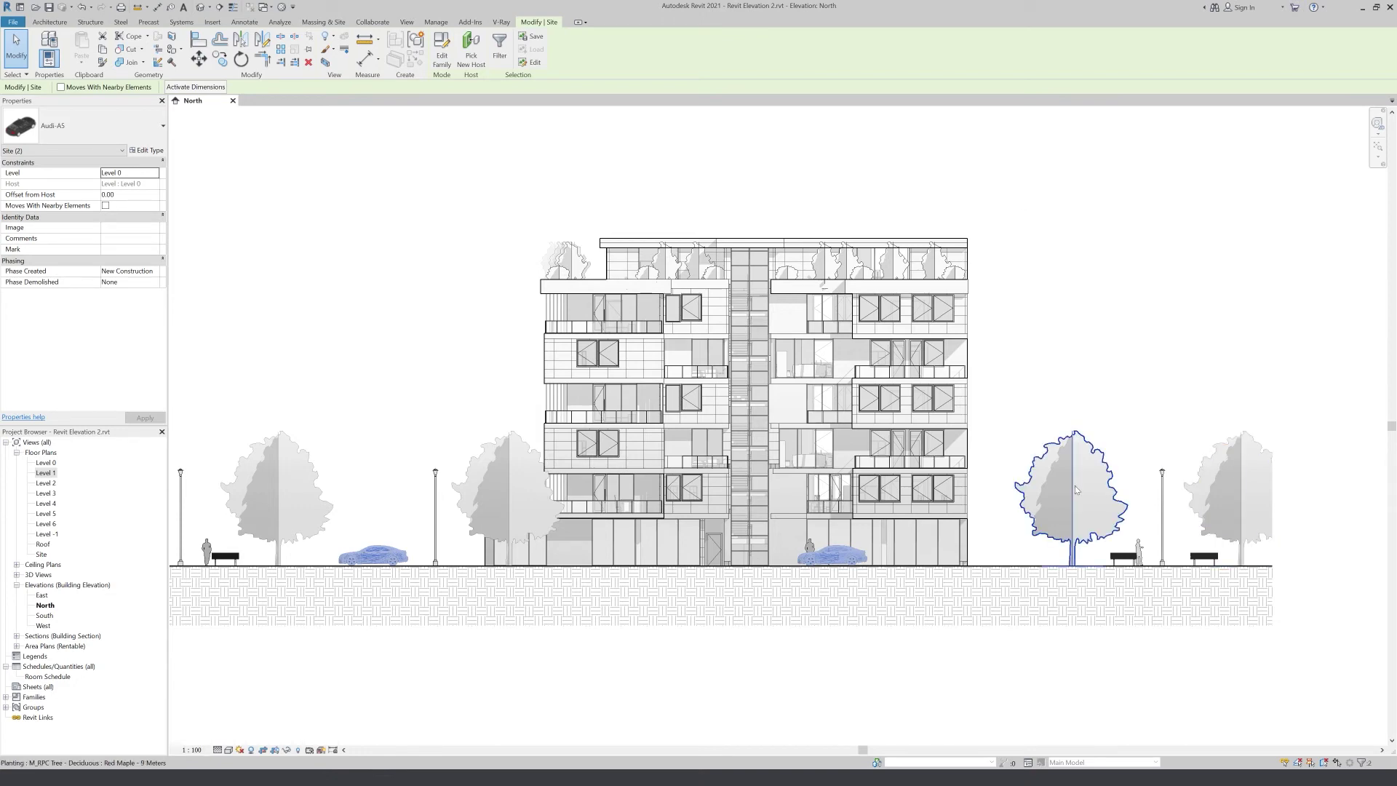
pyautogui.press('Escape')
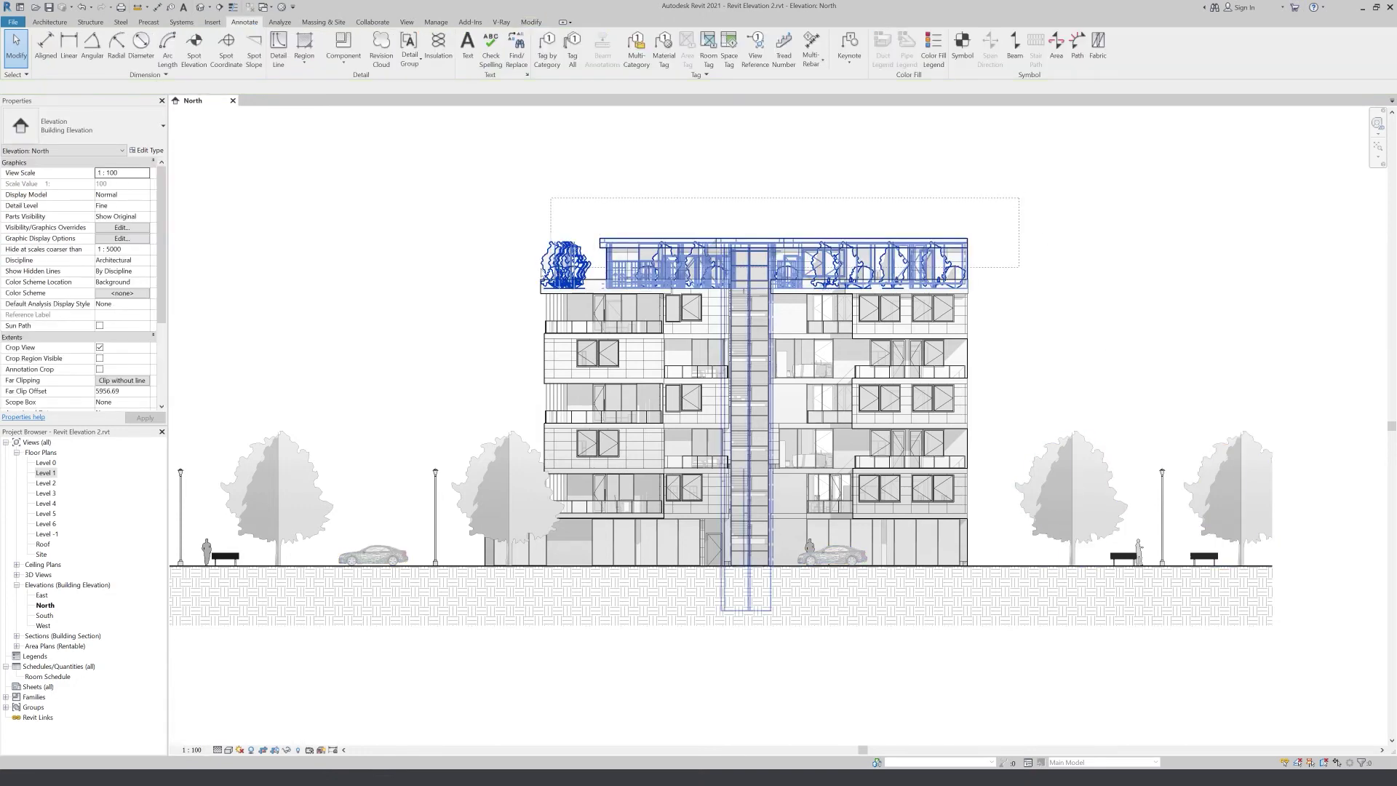
# - Select the roof elements and filter the selection down to Planting only
pyautogui.click(540, 273)
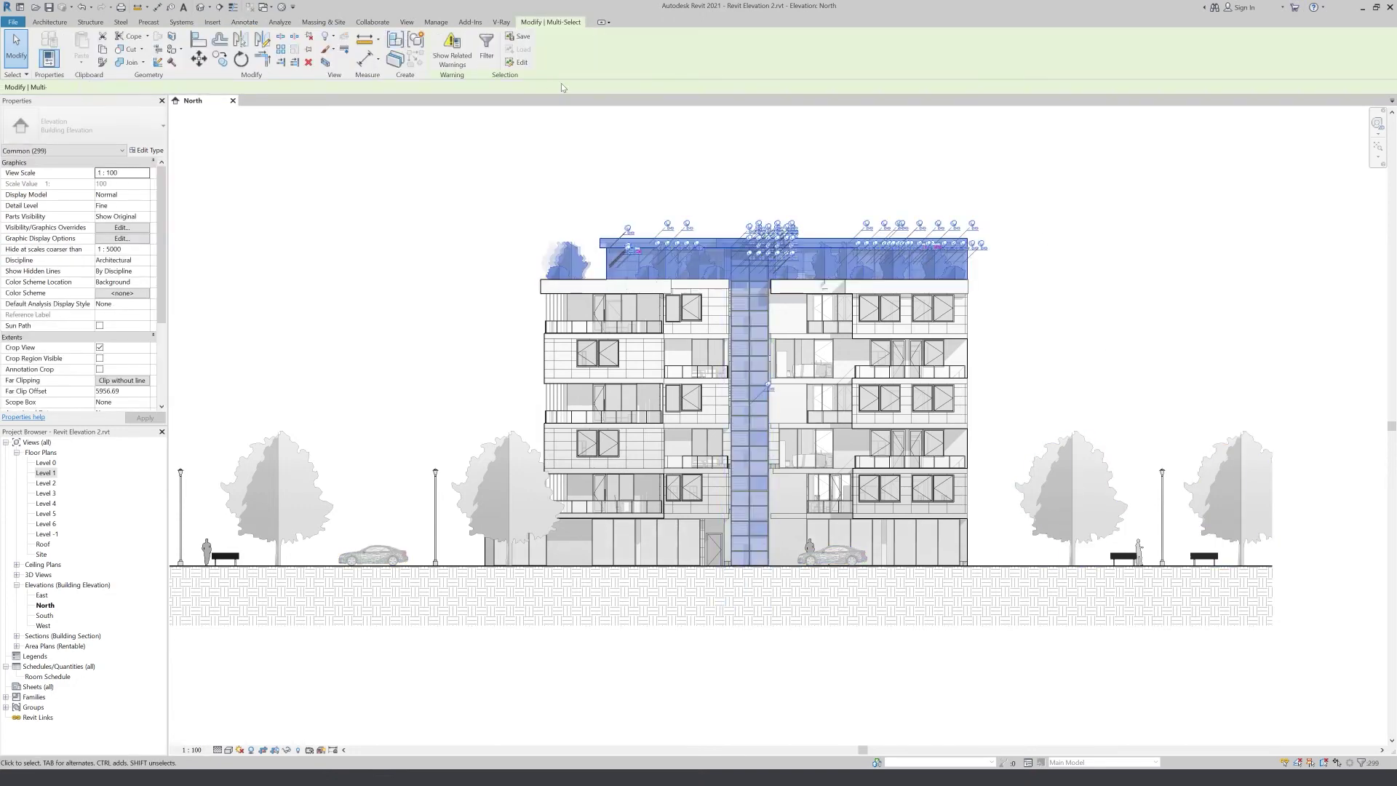
pyautogui.click(492, 51)
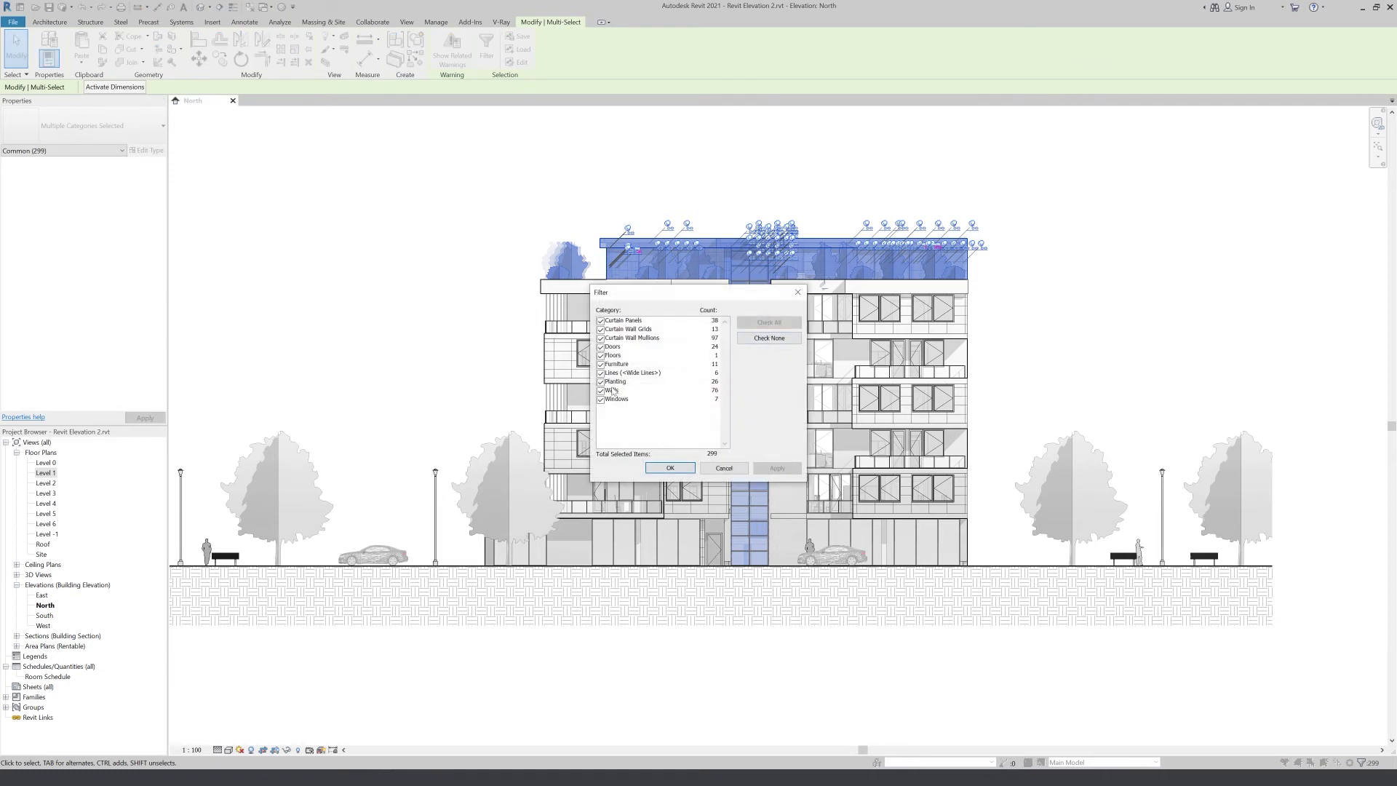
pyautogui.click(784, 343)
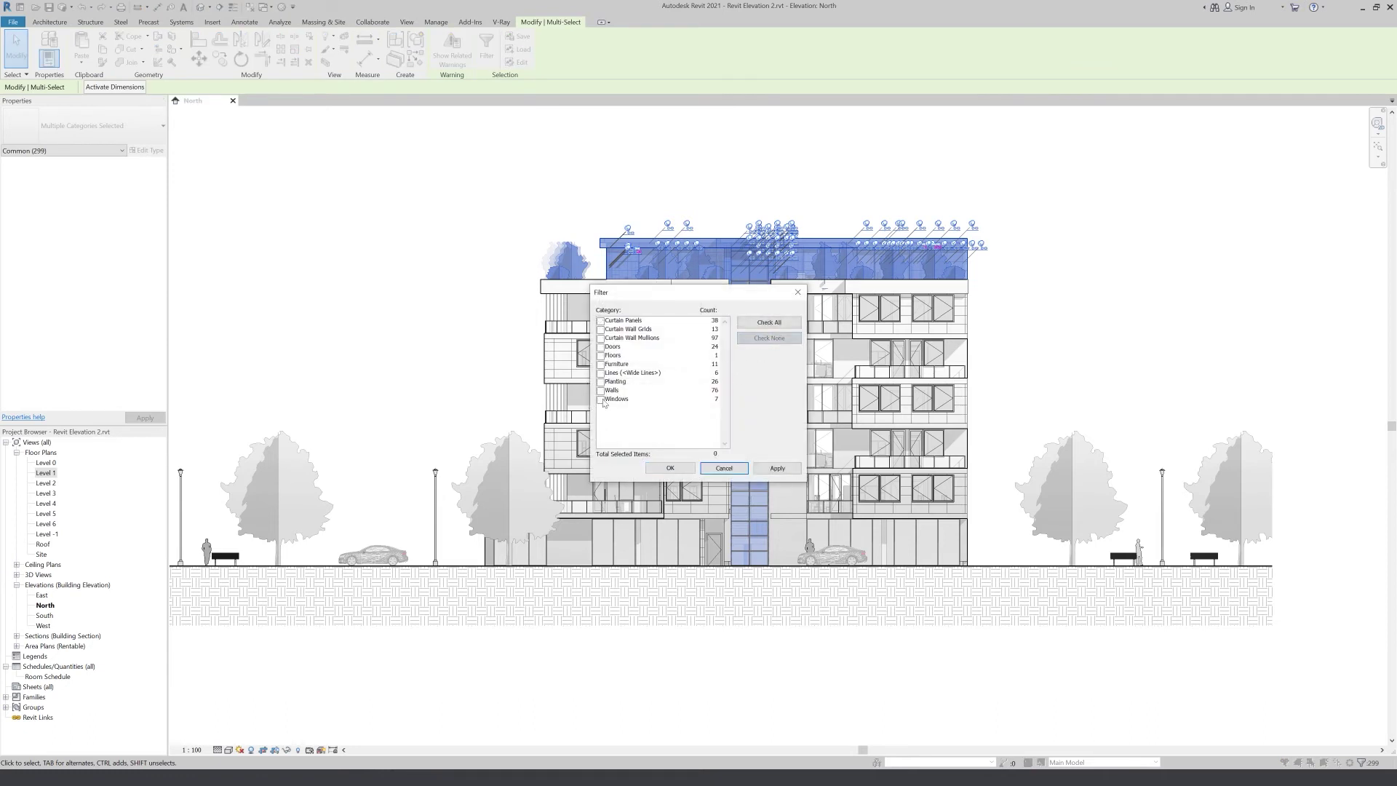
pyautogui.click(601, 382)
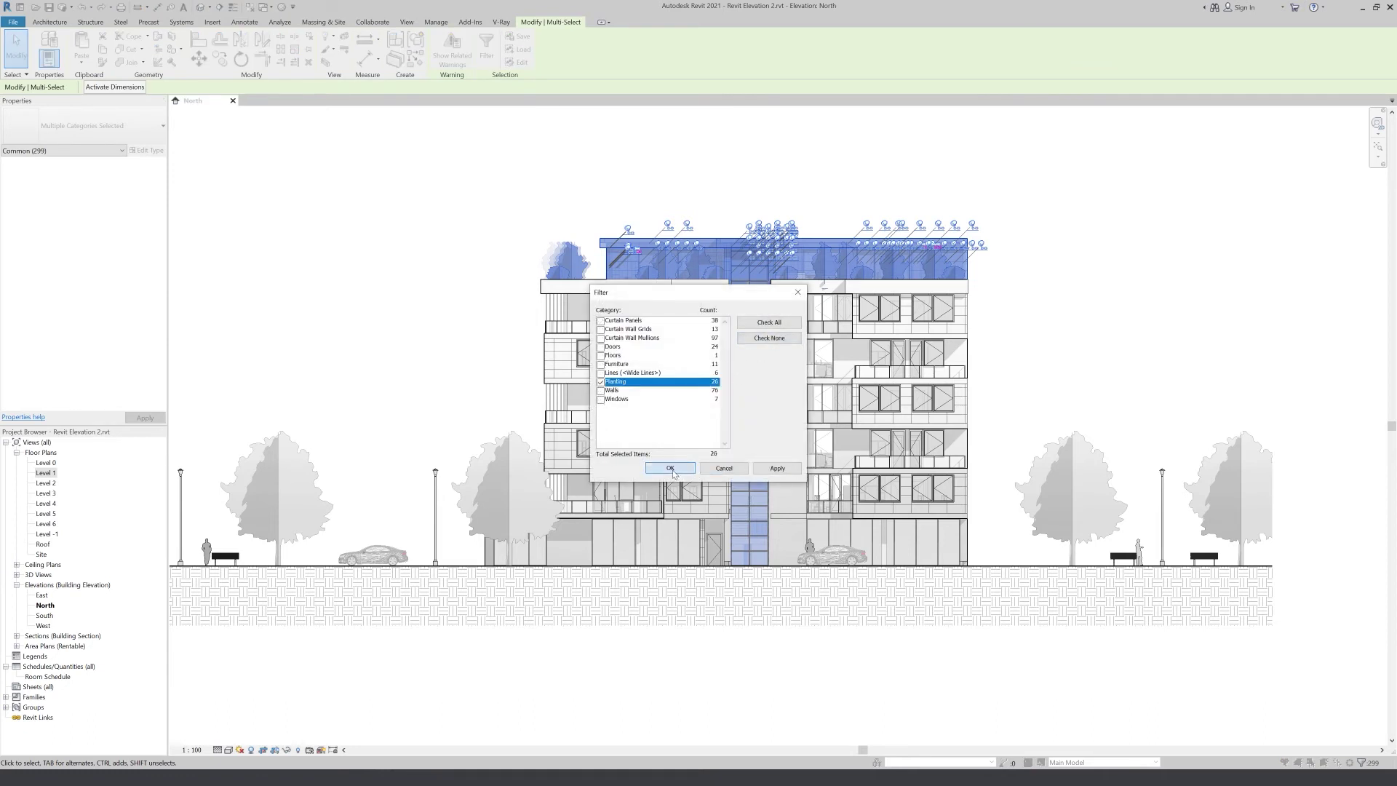
pyautogui.click(670, 468)
# - Override the 26 rooftop planting elements to Halftone in this view
pyautogui.rightClick(512, 216)
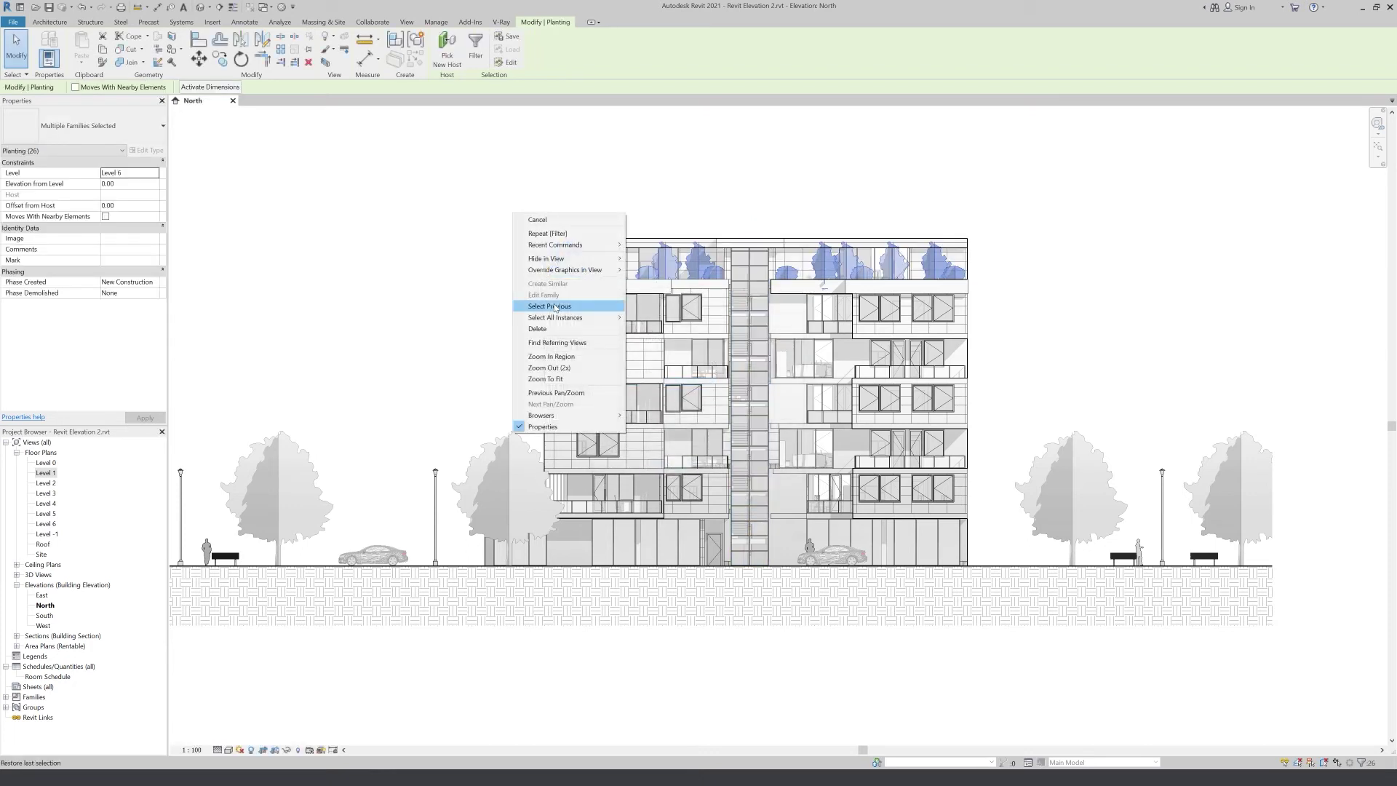
pyautogui.moveTo(564, 269)
pyautogui.click(655, 271)
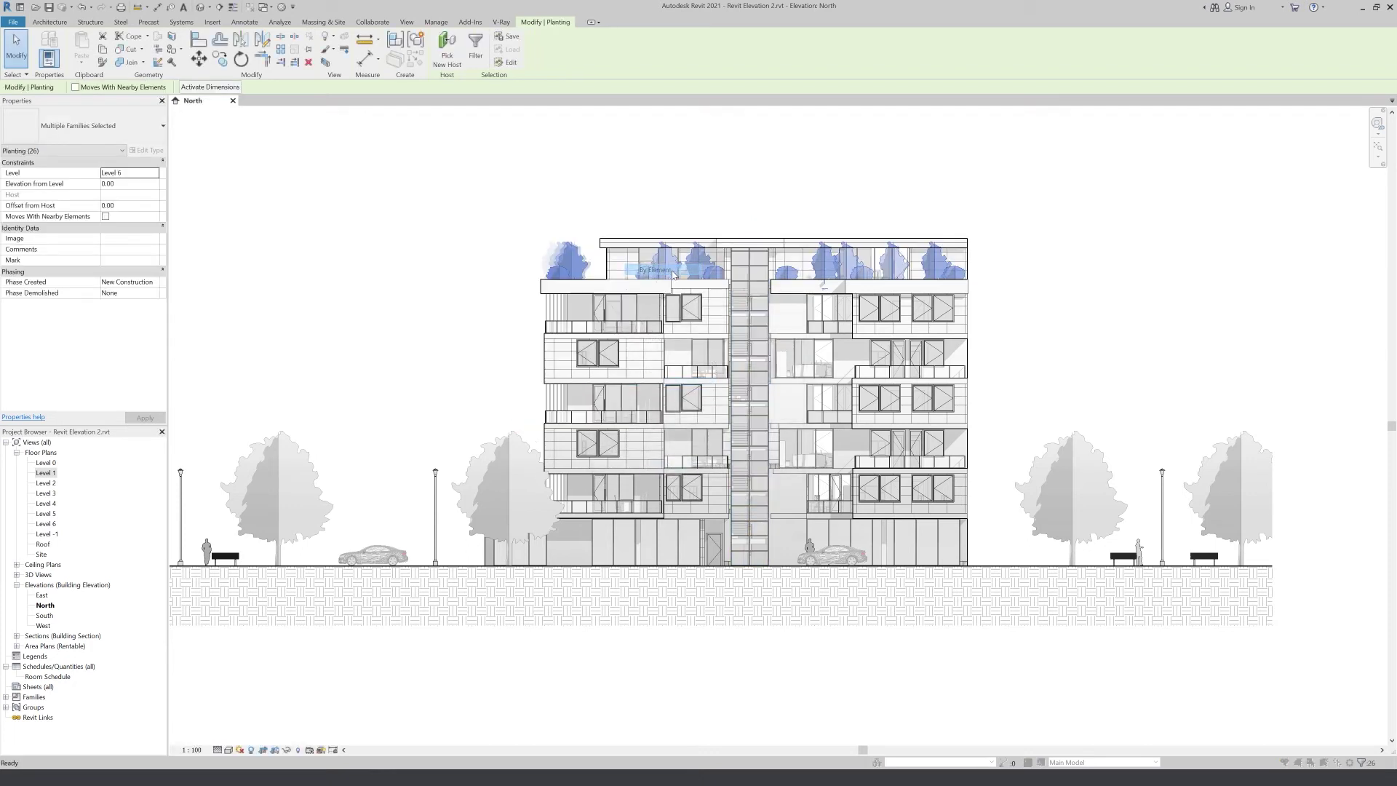
pyautogui.click(593, 201)
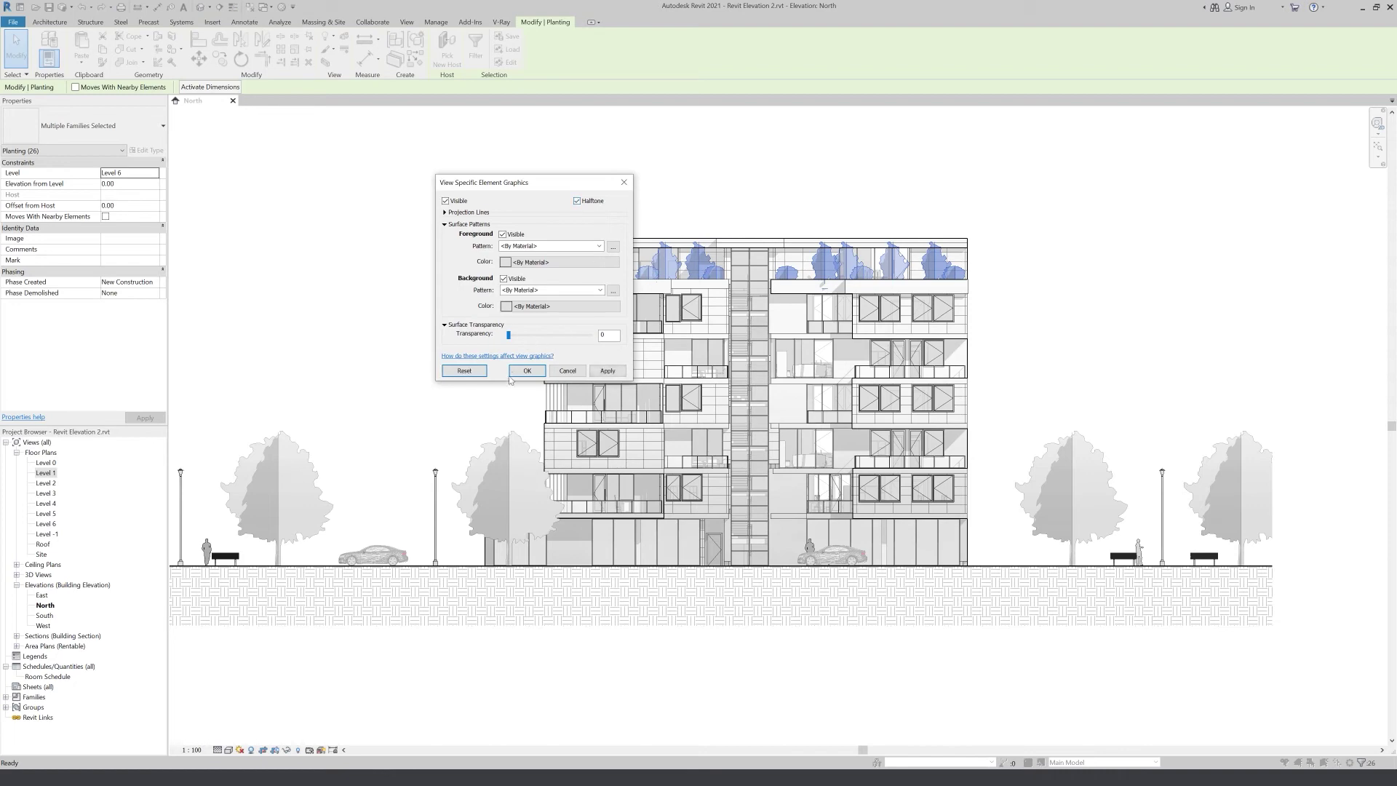
pyautogui.click(527, 370)
pyautogui.scroll(-1, 723, 565)
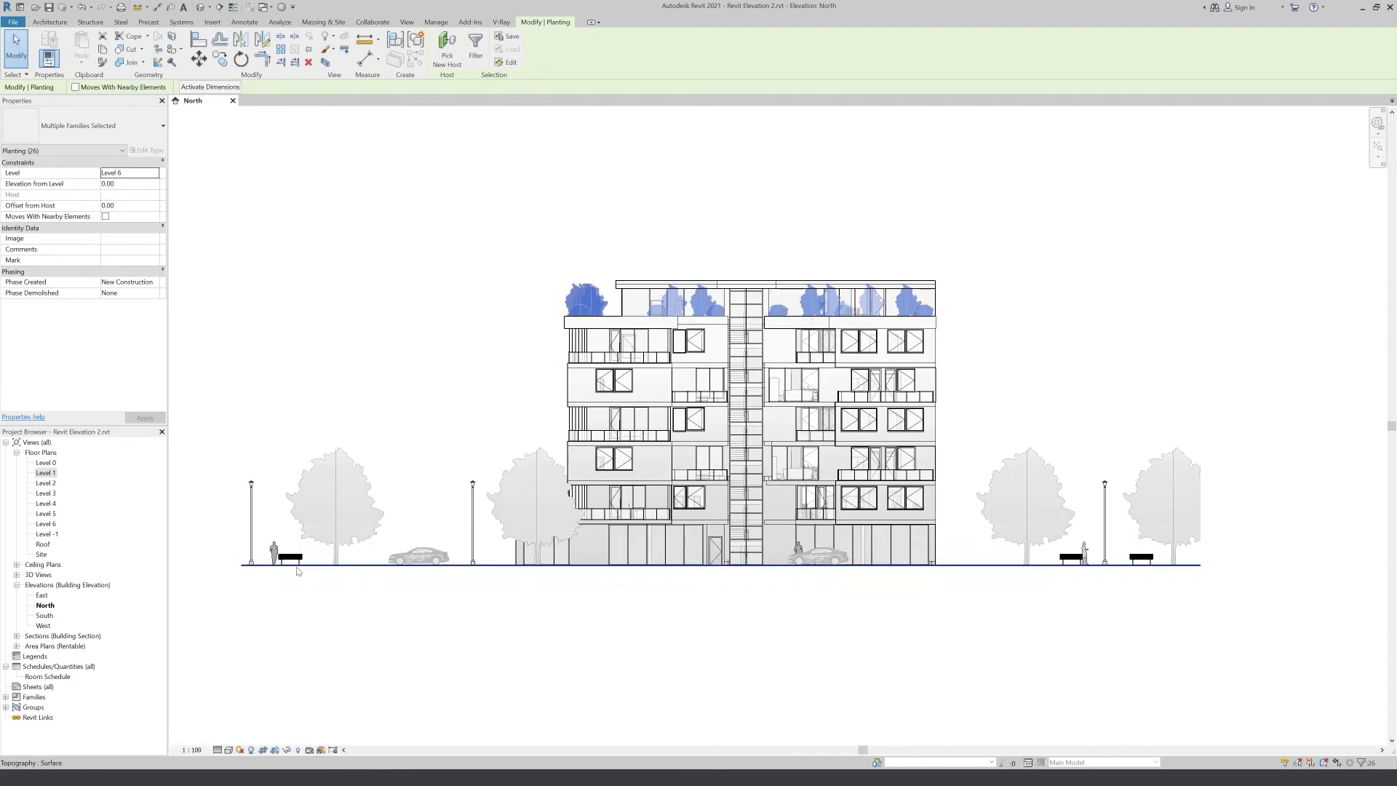
# - Select all three visible park benches, override them to Halftone, and clear the selection
pyautogui.click(290, 557)
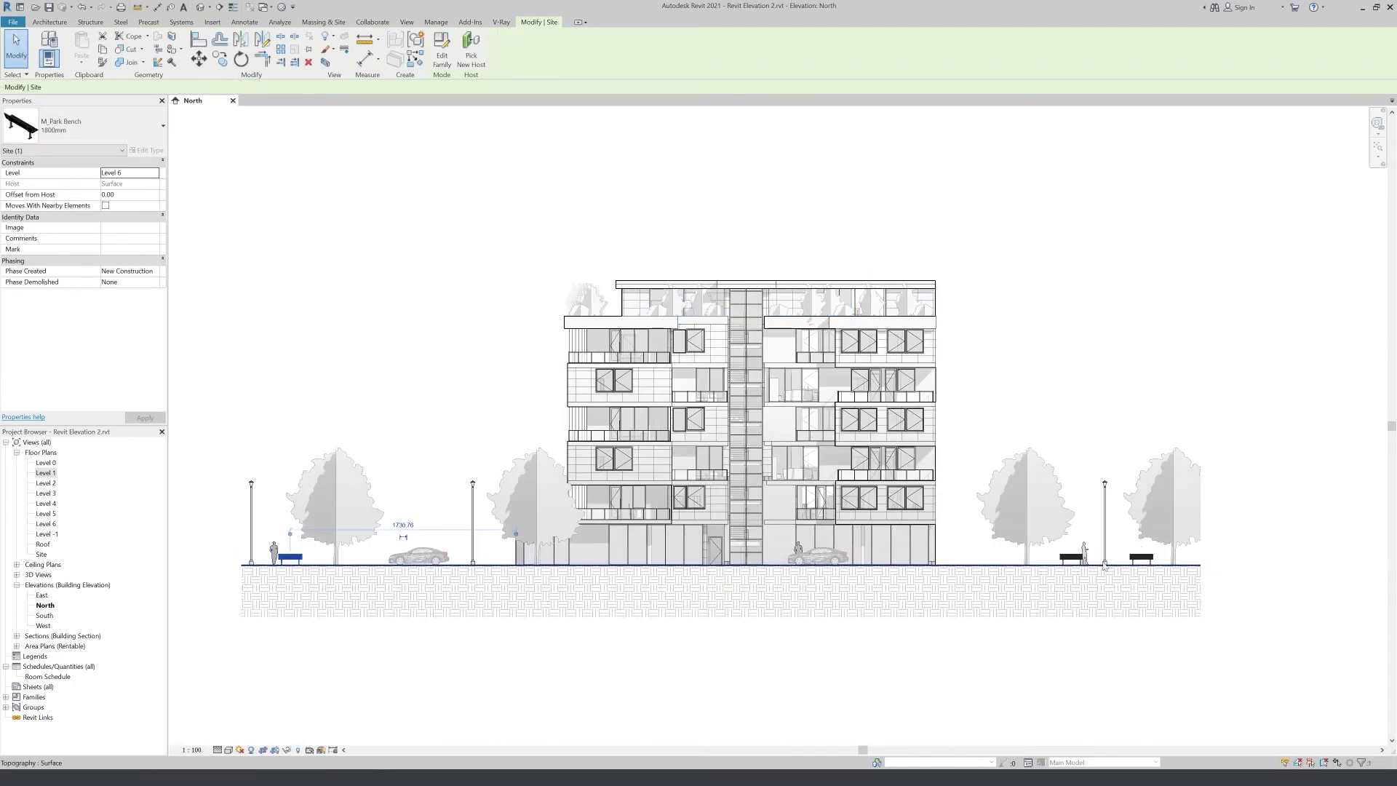
pyautogui.rightClick(304, 557)
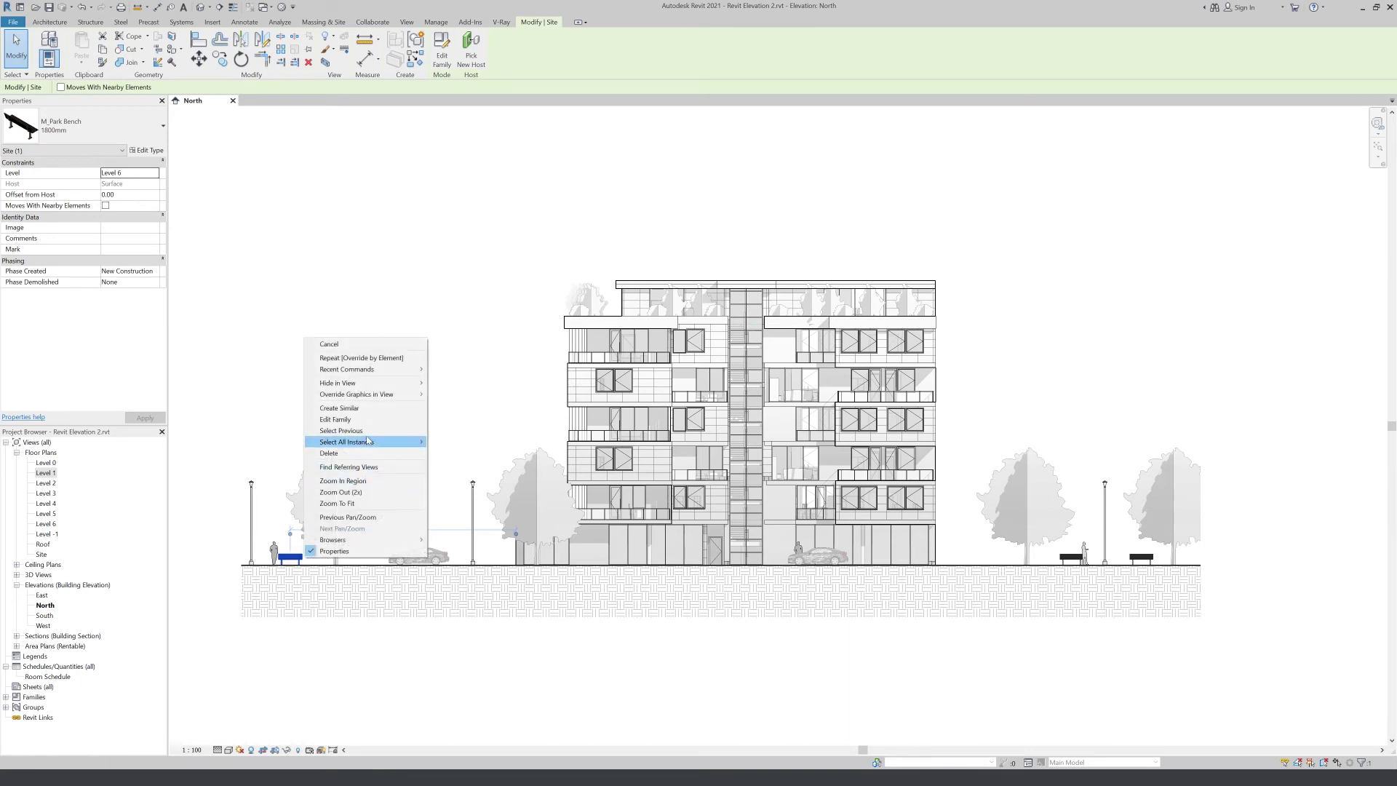
pyautogui.click(469, 442)
pyautogui.rightClick(487, 400)
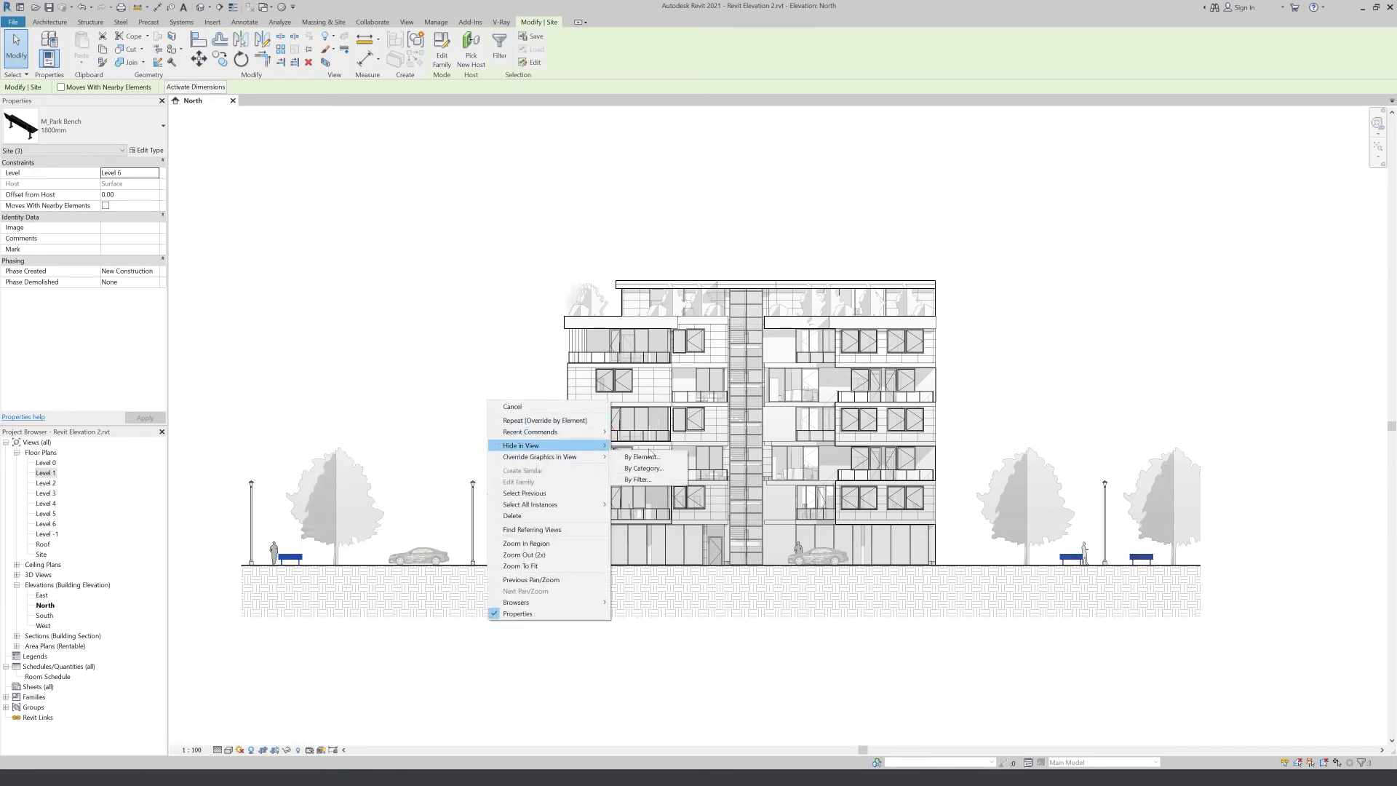
pyautogui.moveTo(539, 457)
pyautogui.click(654, 459)
pyautogui.click(588, 203)
pyautogui.click(527, 483)
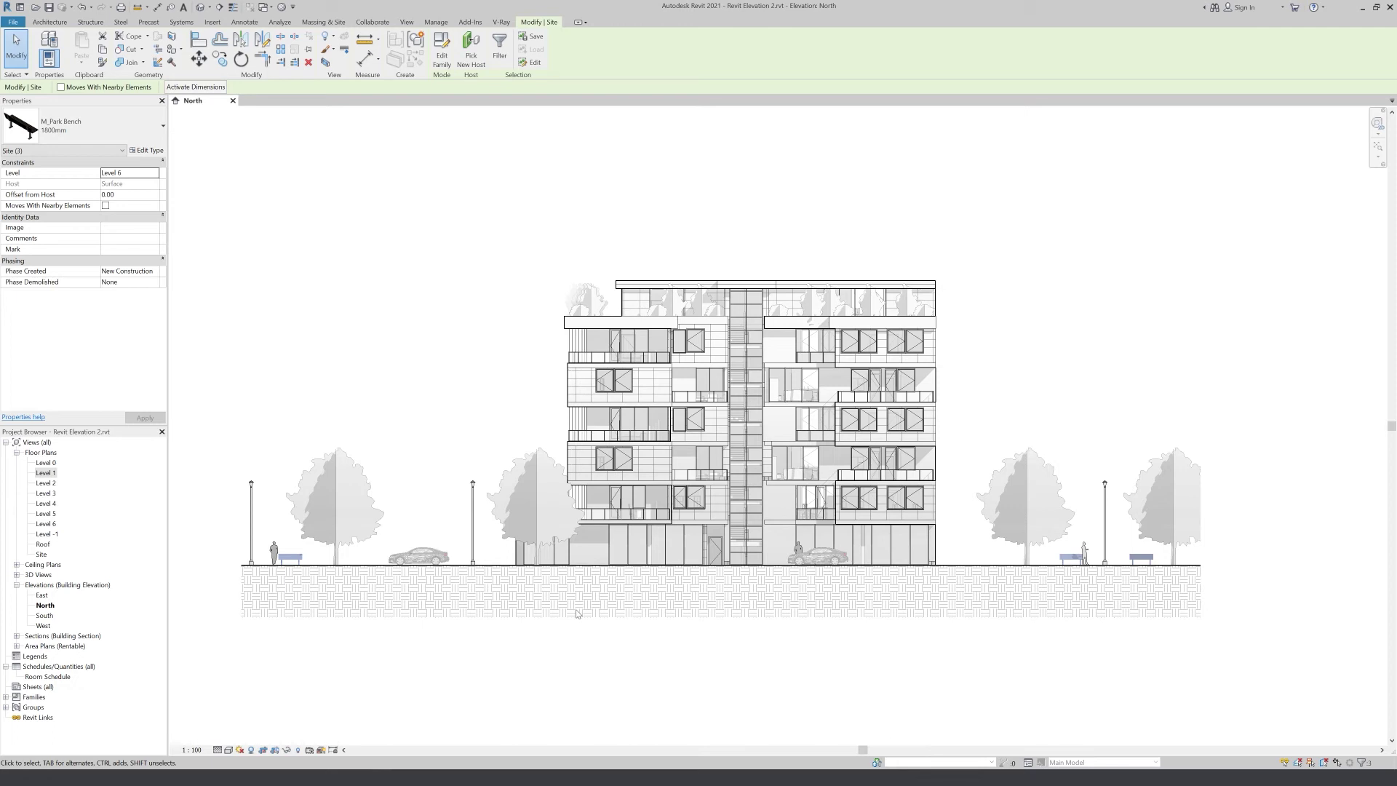
pyautogui.press('Escape')
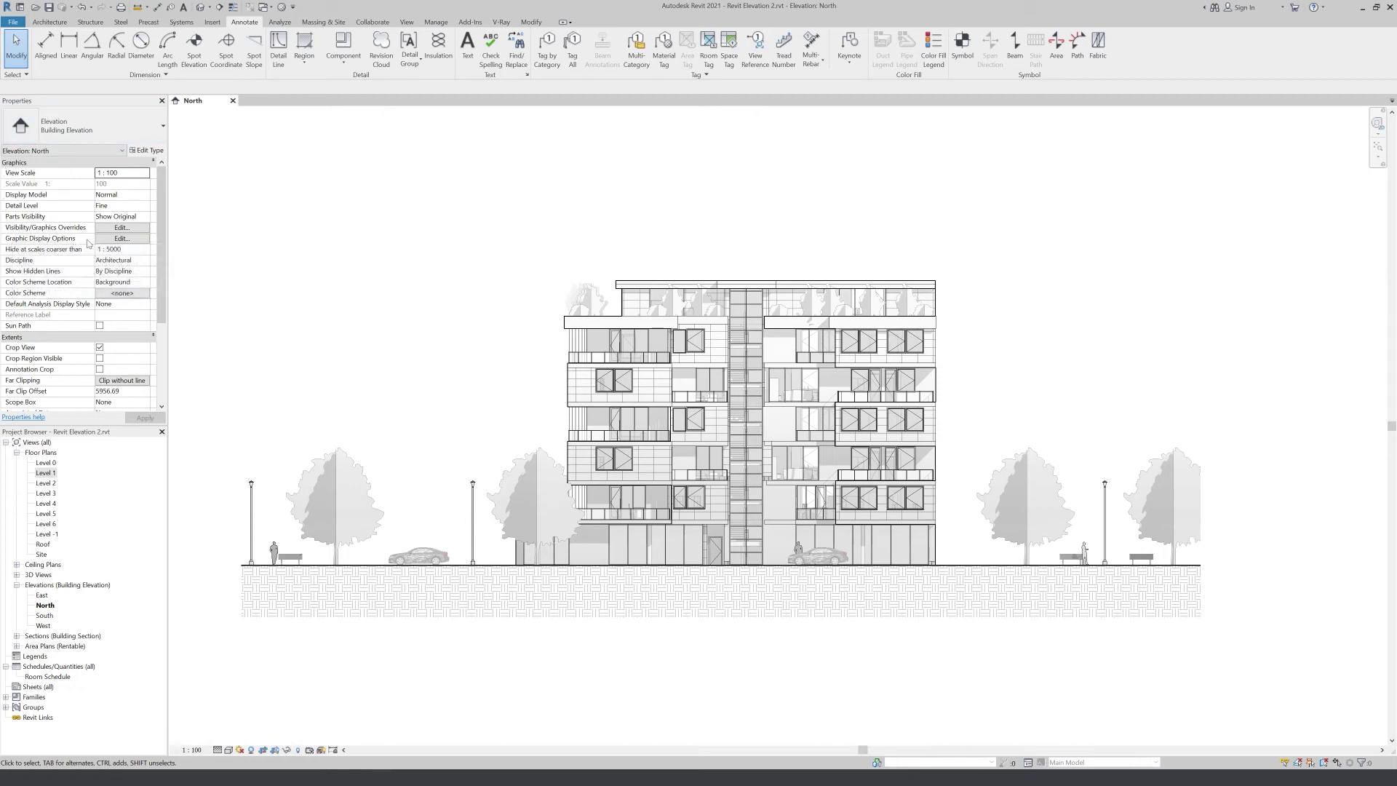
# - Set the view background to Gradient in Graphic Display Options and apply it
pyautogui.click(228, 750)
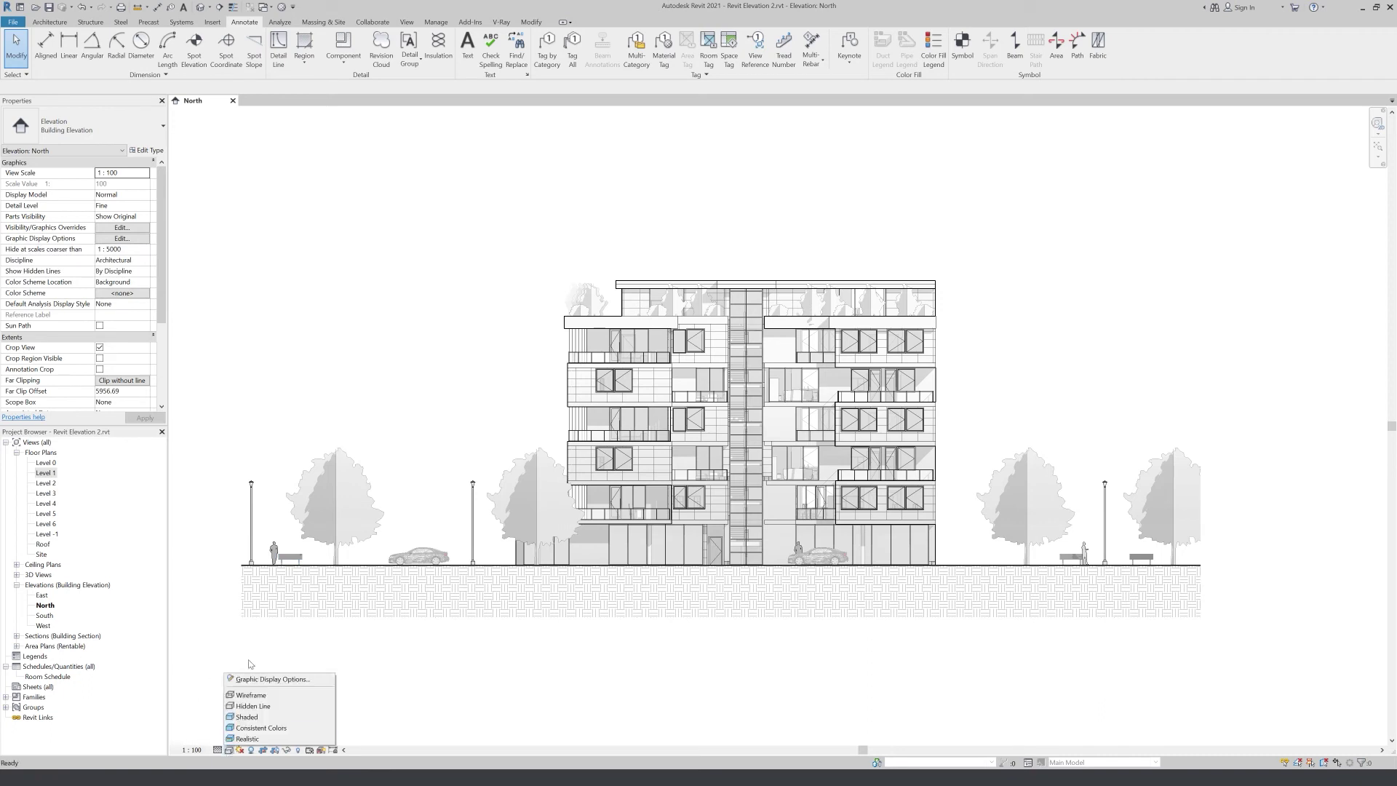
pyautogui.click(262, 677)
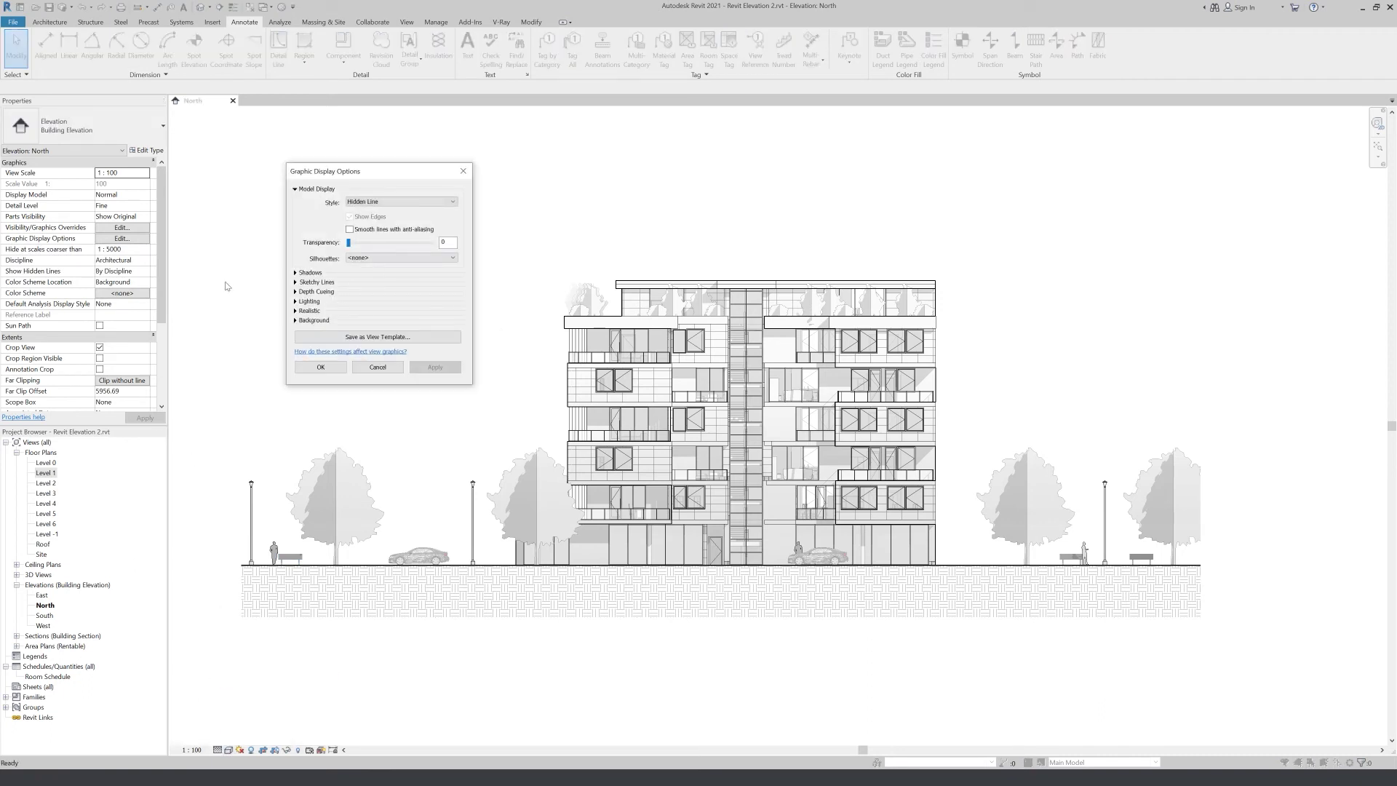
pyautogui.click(294, 320)
pyautogui.click(374, 336)
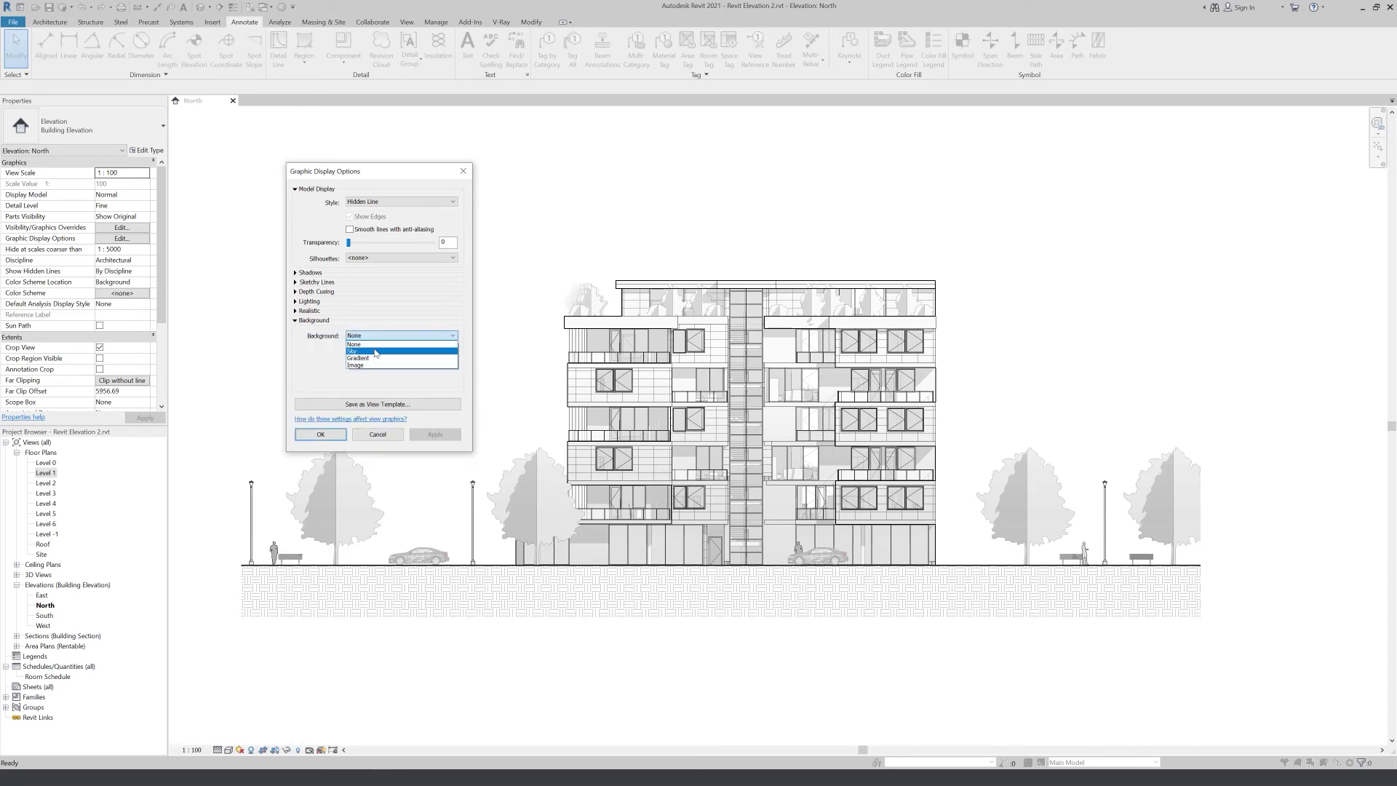
pyautogui.click(375, 352)
pyautogui.click(435, 435)
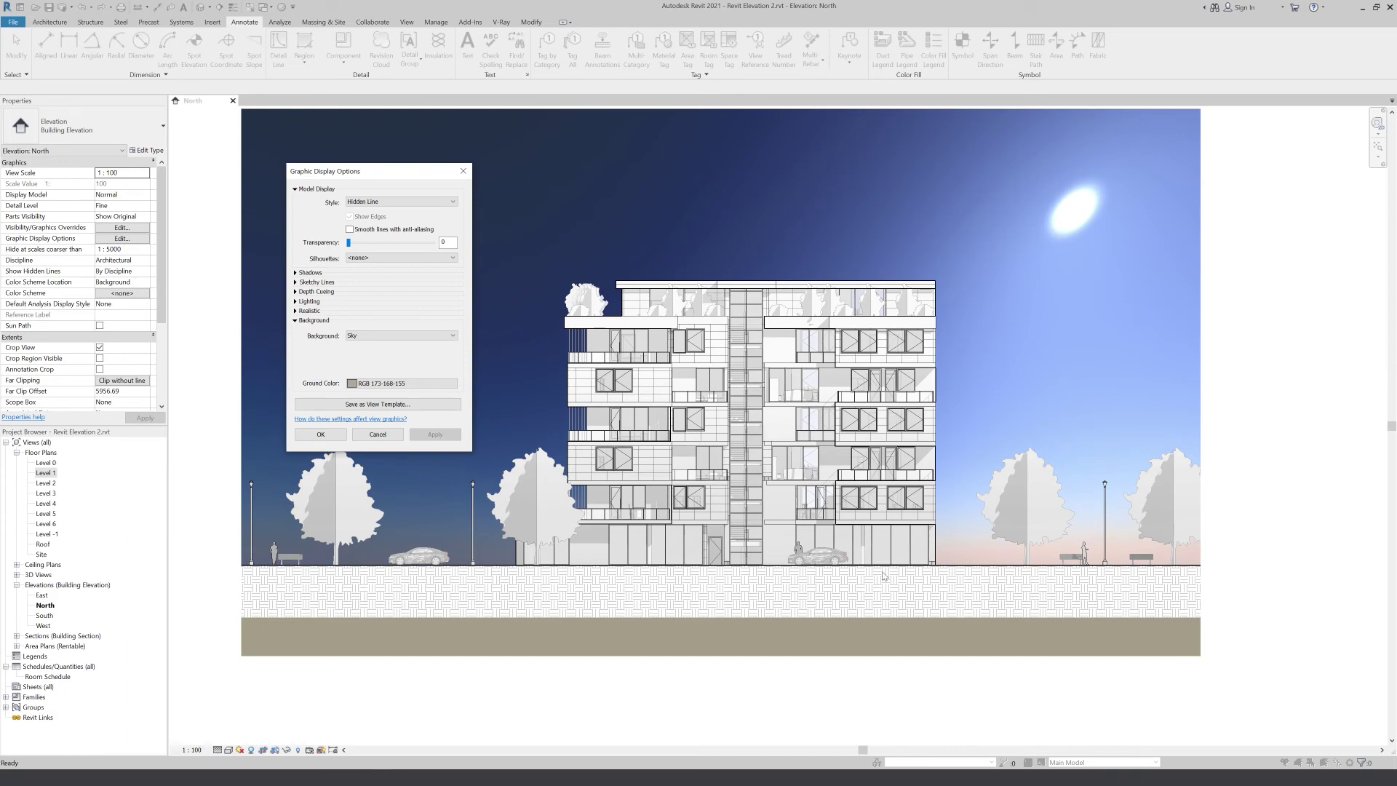
pyautogui.click(409, 337)
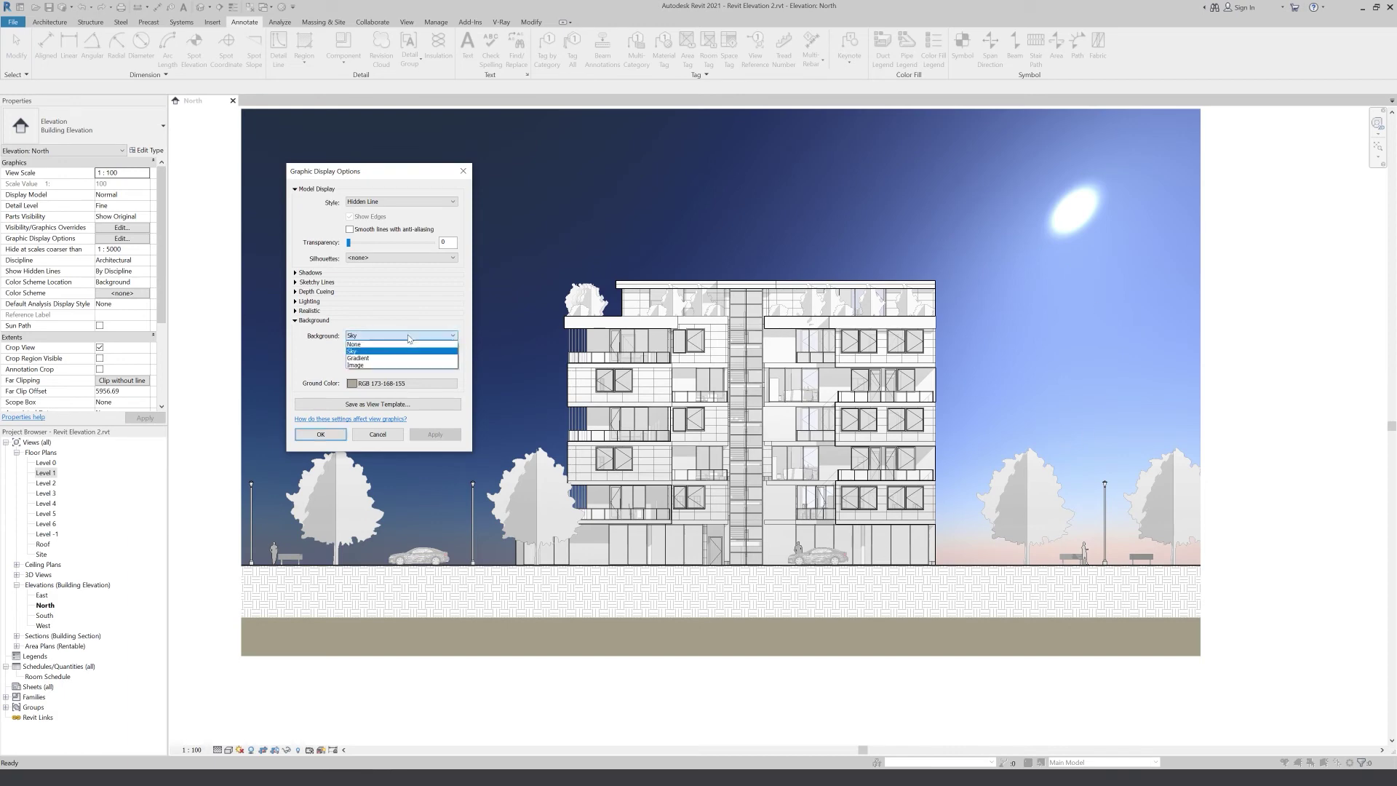
pyautogui.click(393, 358)
pyautogui.click(437, 437)
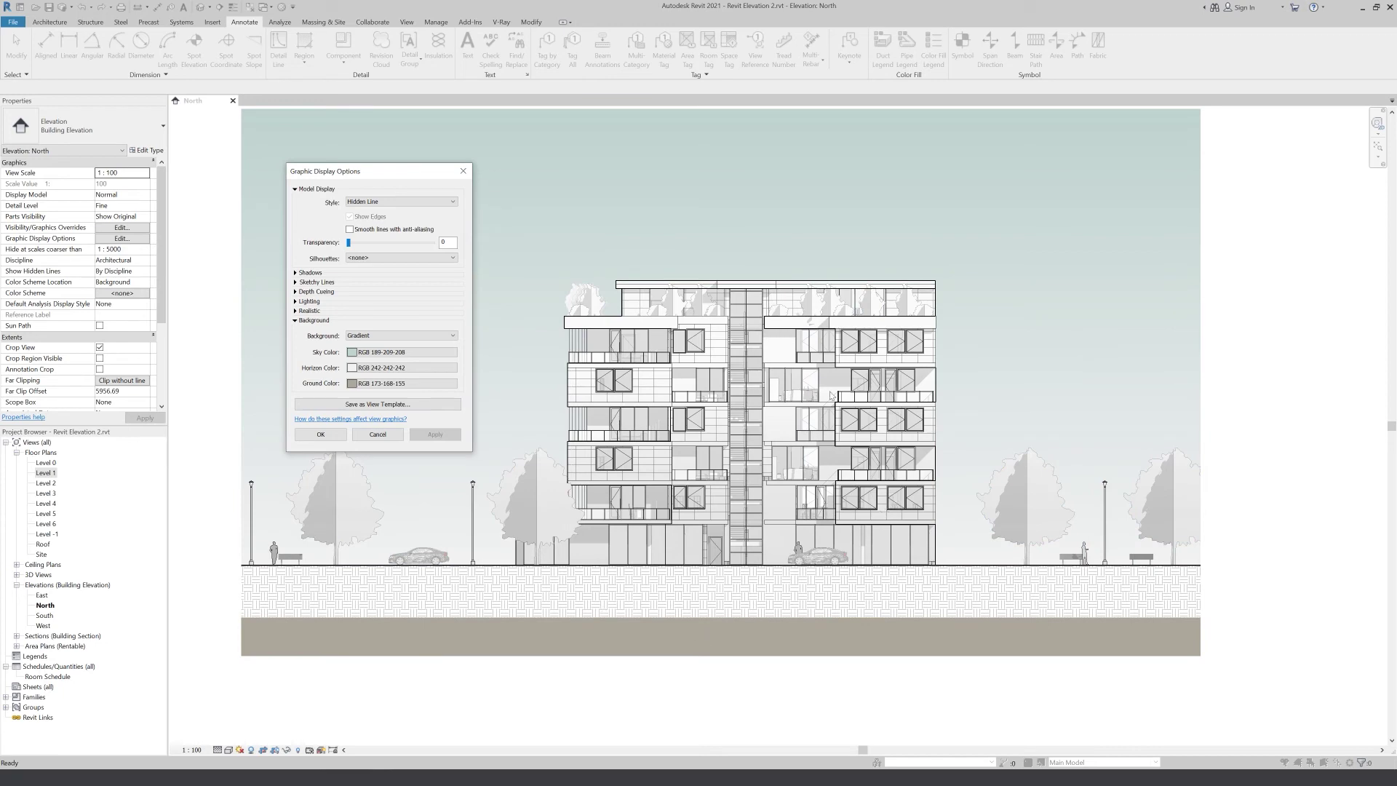
pyautogui.click(320, 434)
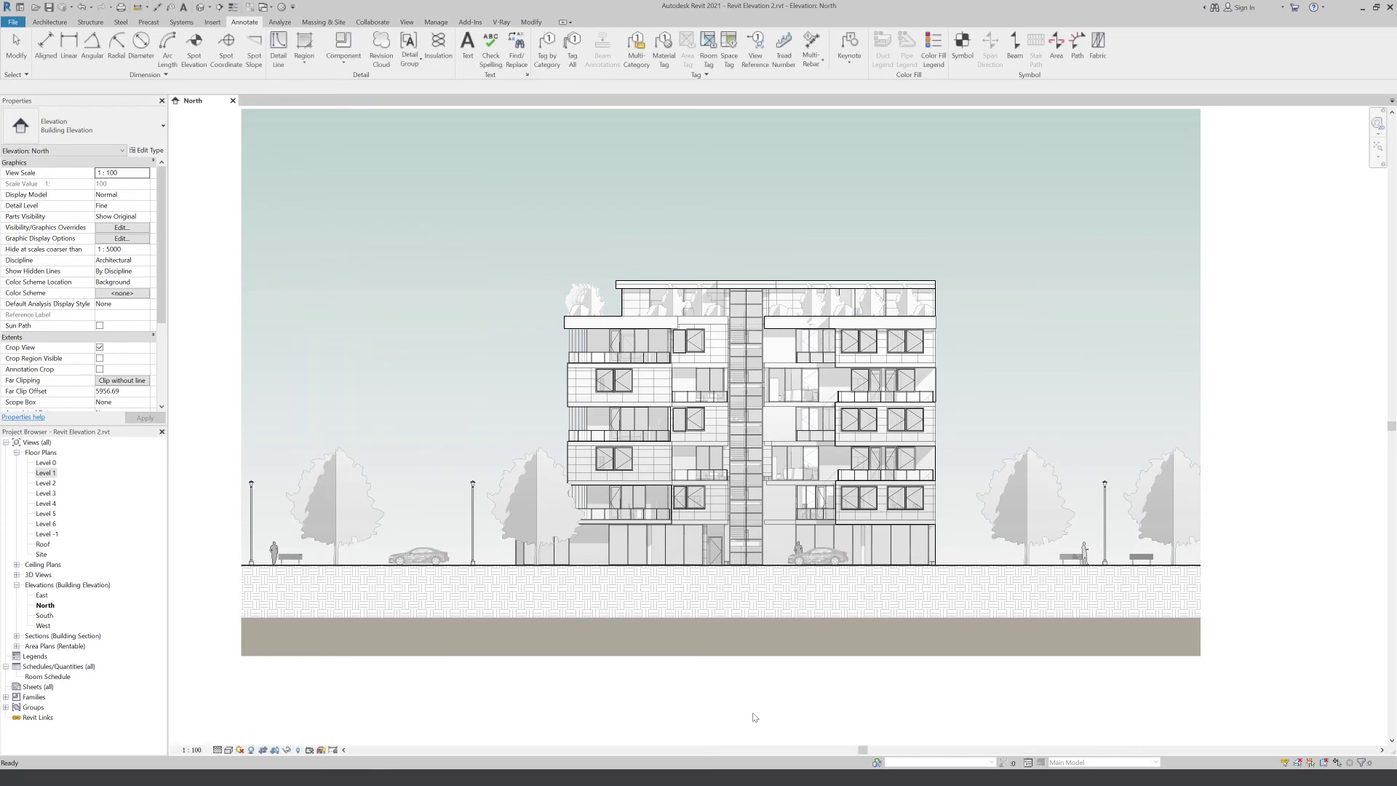
pyautogui.scroll(-1, 546, 662)
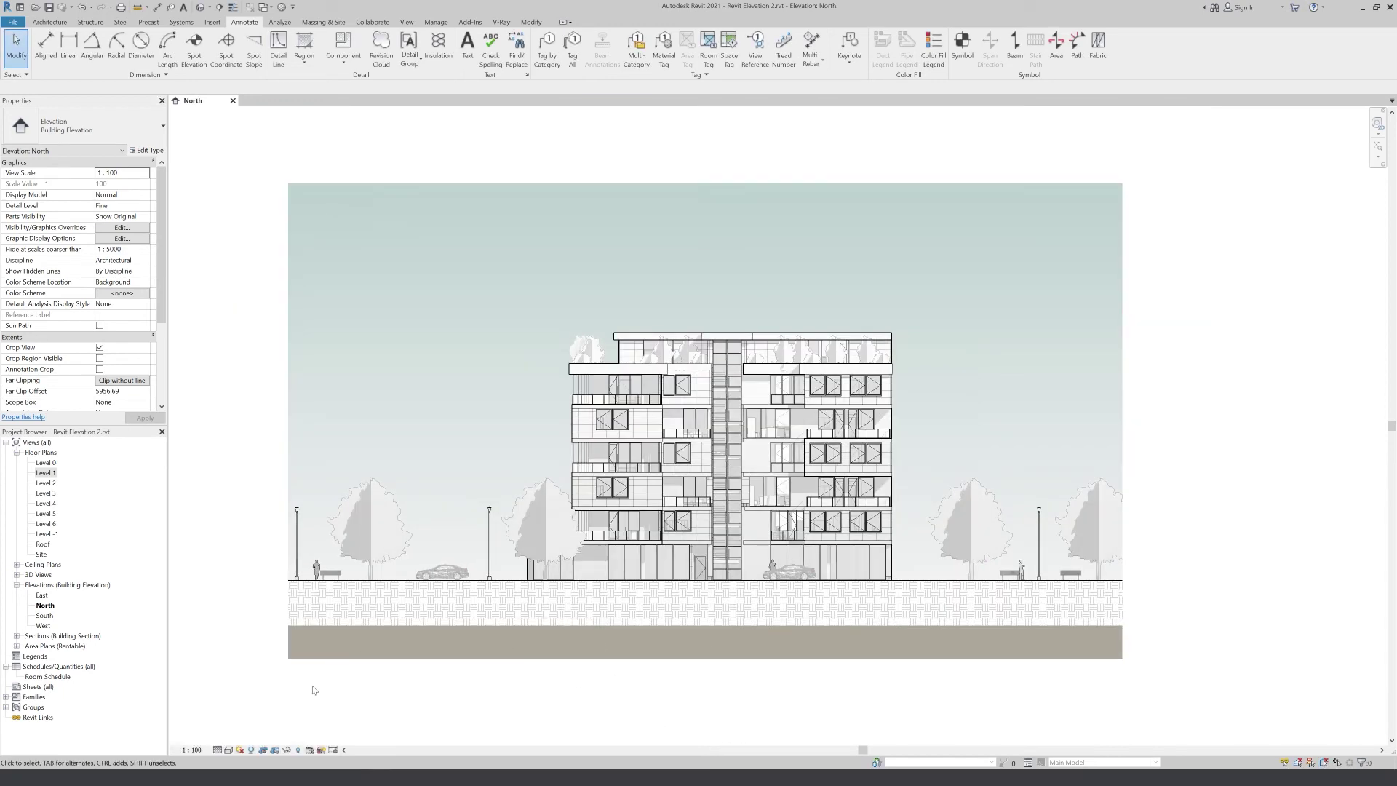
# - Show the crop region and raise its bottom edge above the brown ground band
pyautogui.click(273, 750)
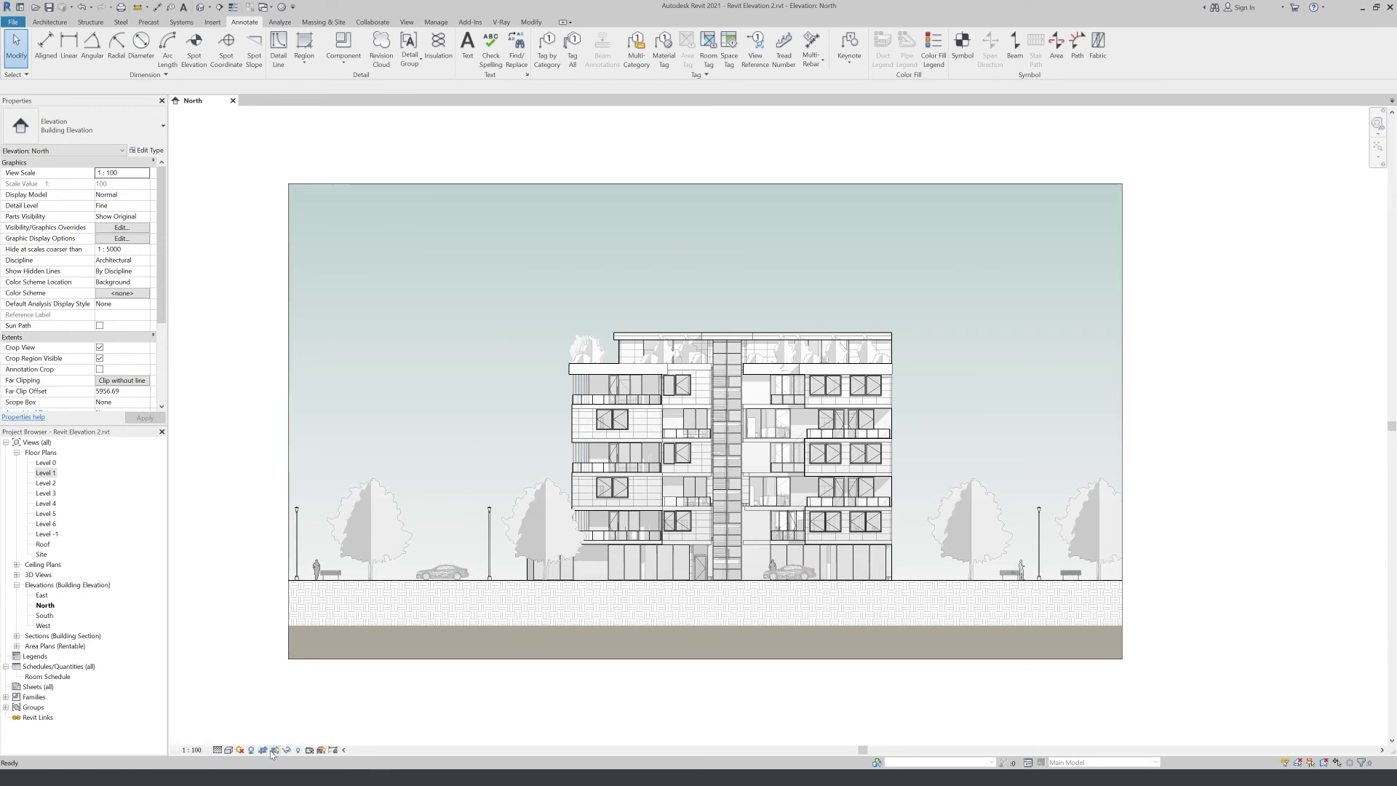
pyautogui.click(638, 659)
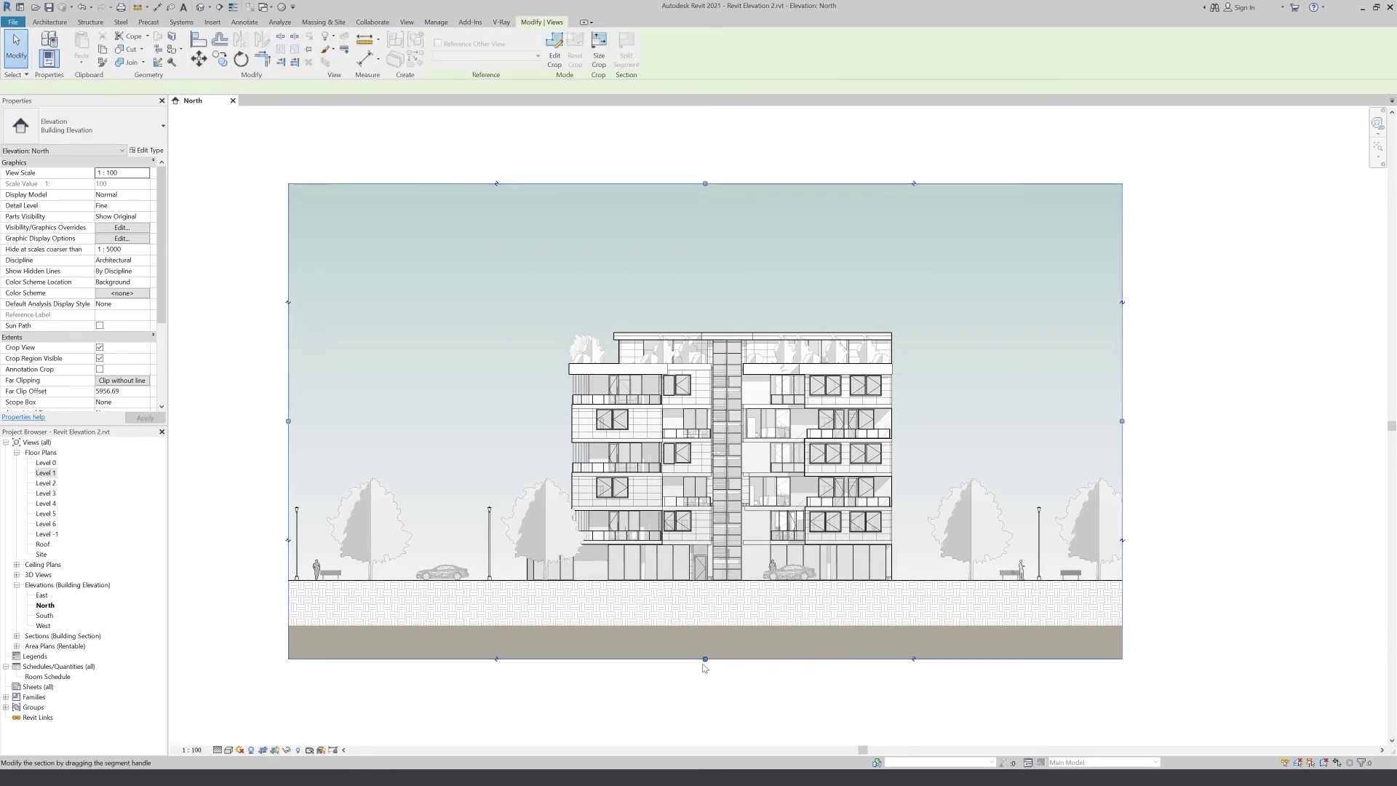
pyautogui.moveTo(705, 658); pyautogui.dragTo(706, 659)
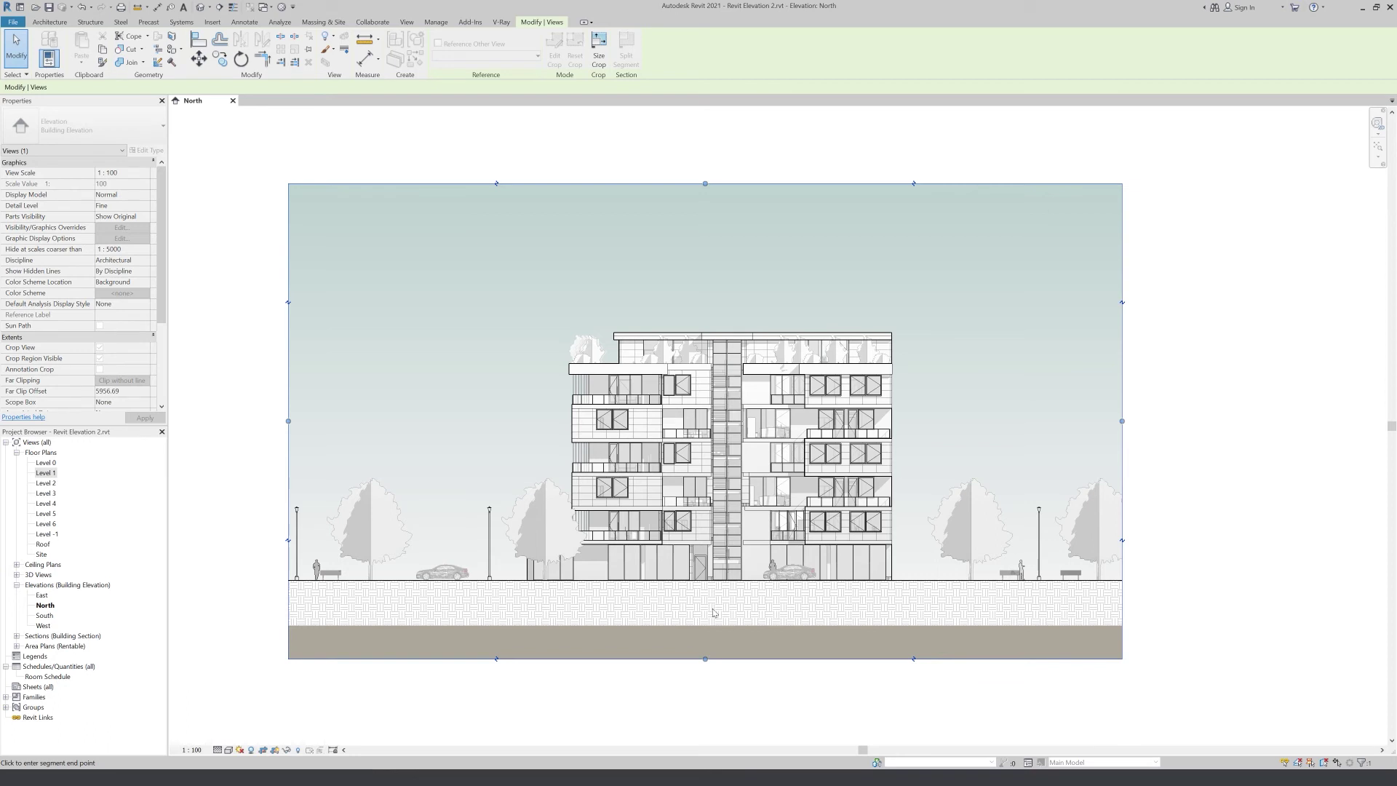
pyautogui.moveTo(712, 611); pyautogui.dragTo(714, 613)
pyautogui.click(639, 636)
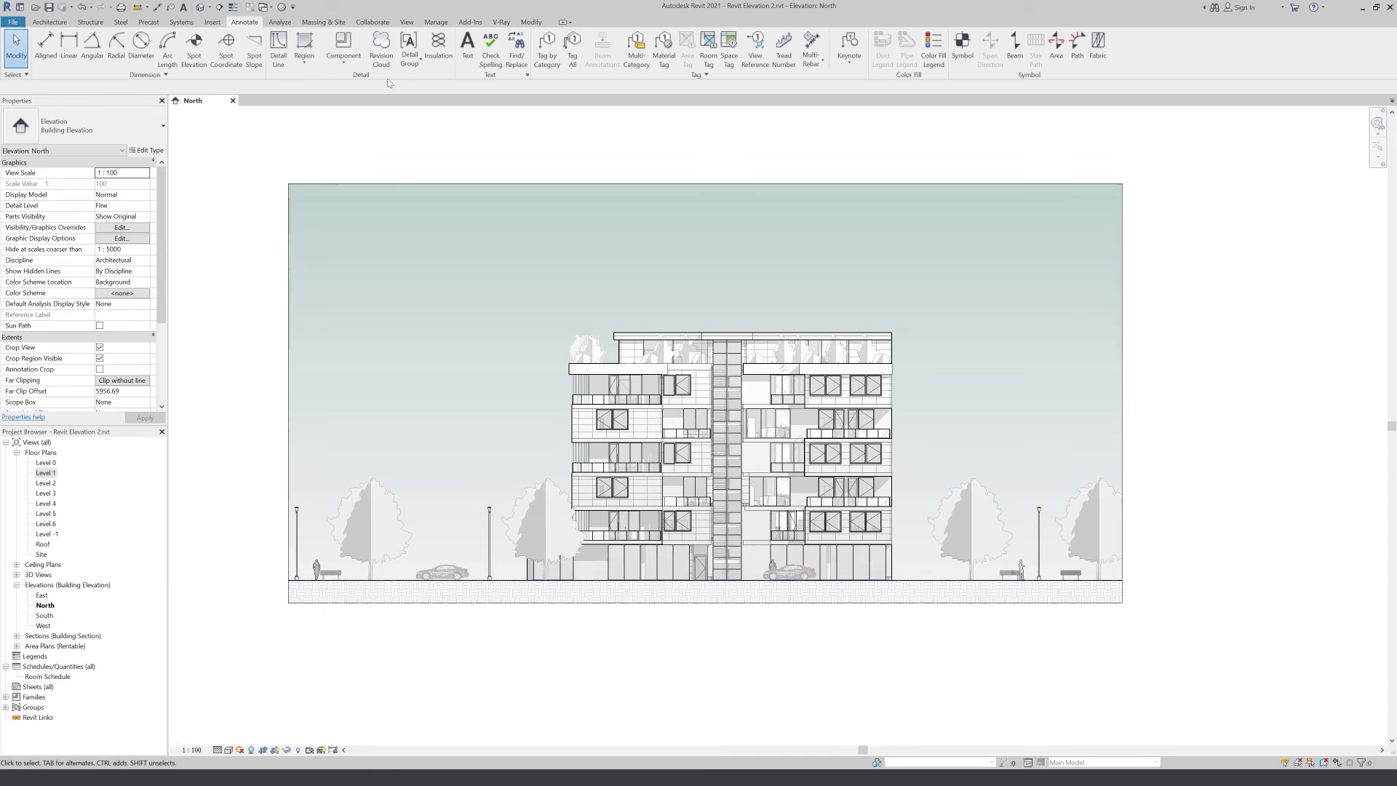
pyautogui.click(439, 22)
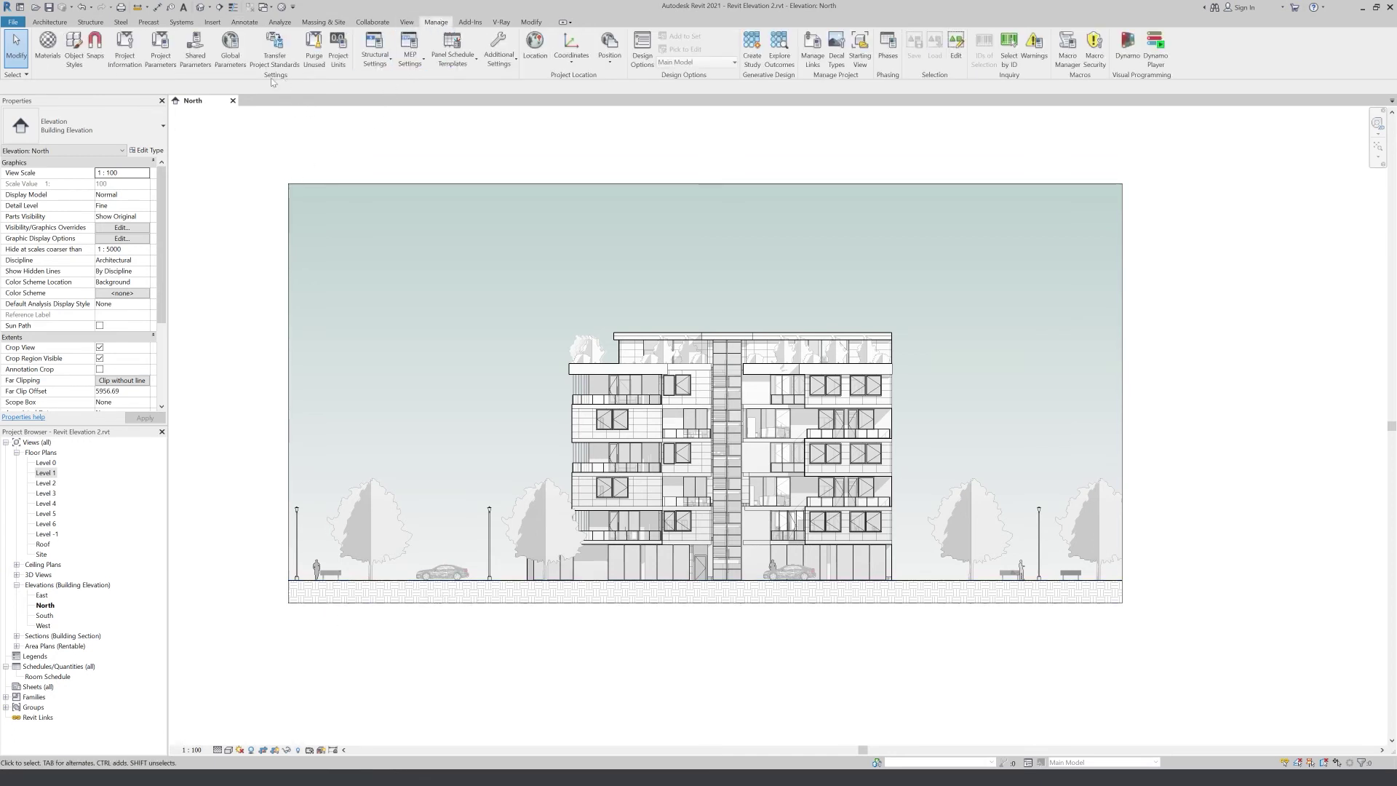
# - In Object Styles, set the Topography cut line weight to 10 and apply it
pyautogui.click(74, 51)
pyautogui.click(504, 352)
pyautogui.press('t')
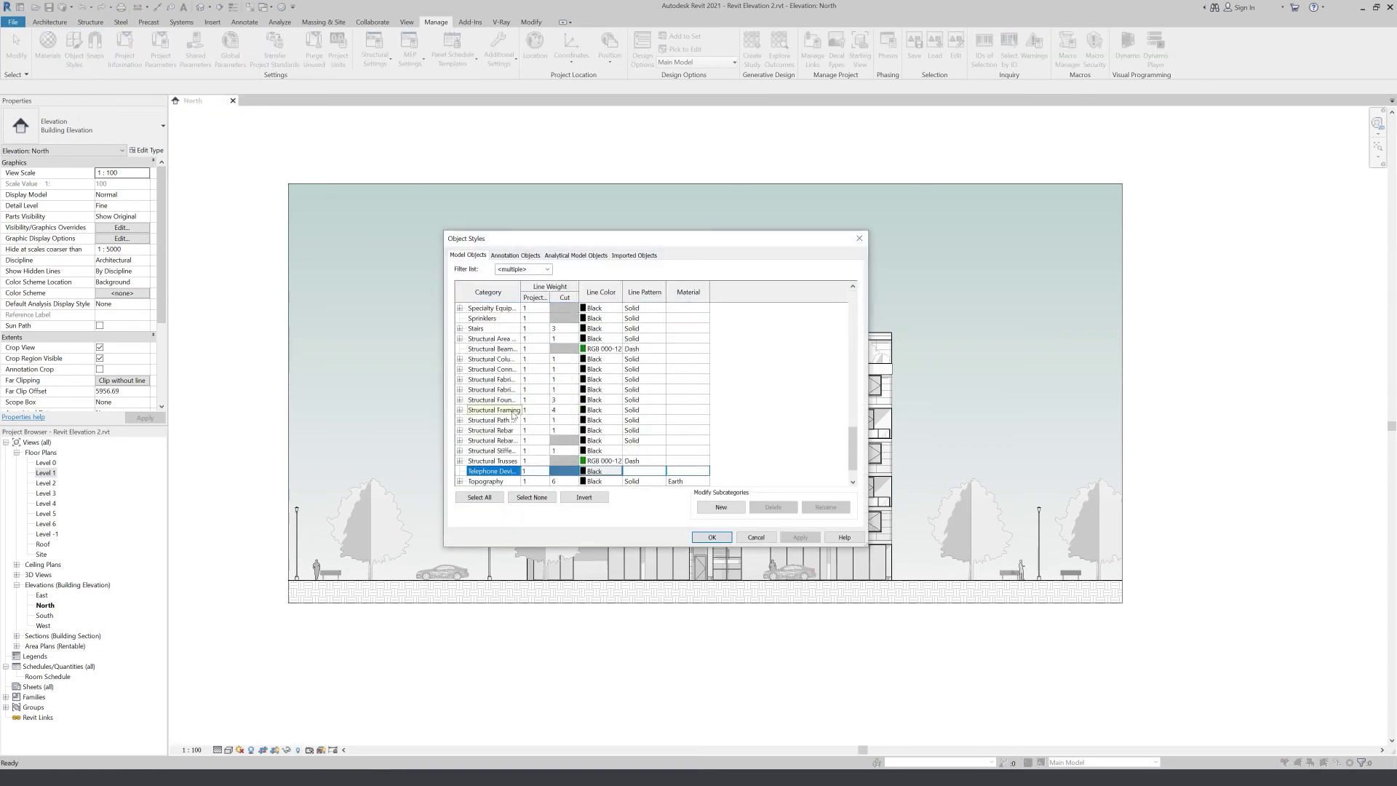
pyautogui.click(508, 454)
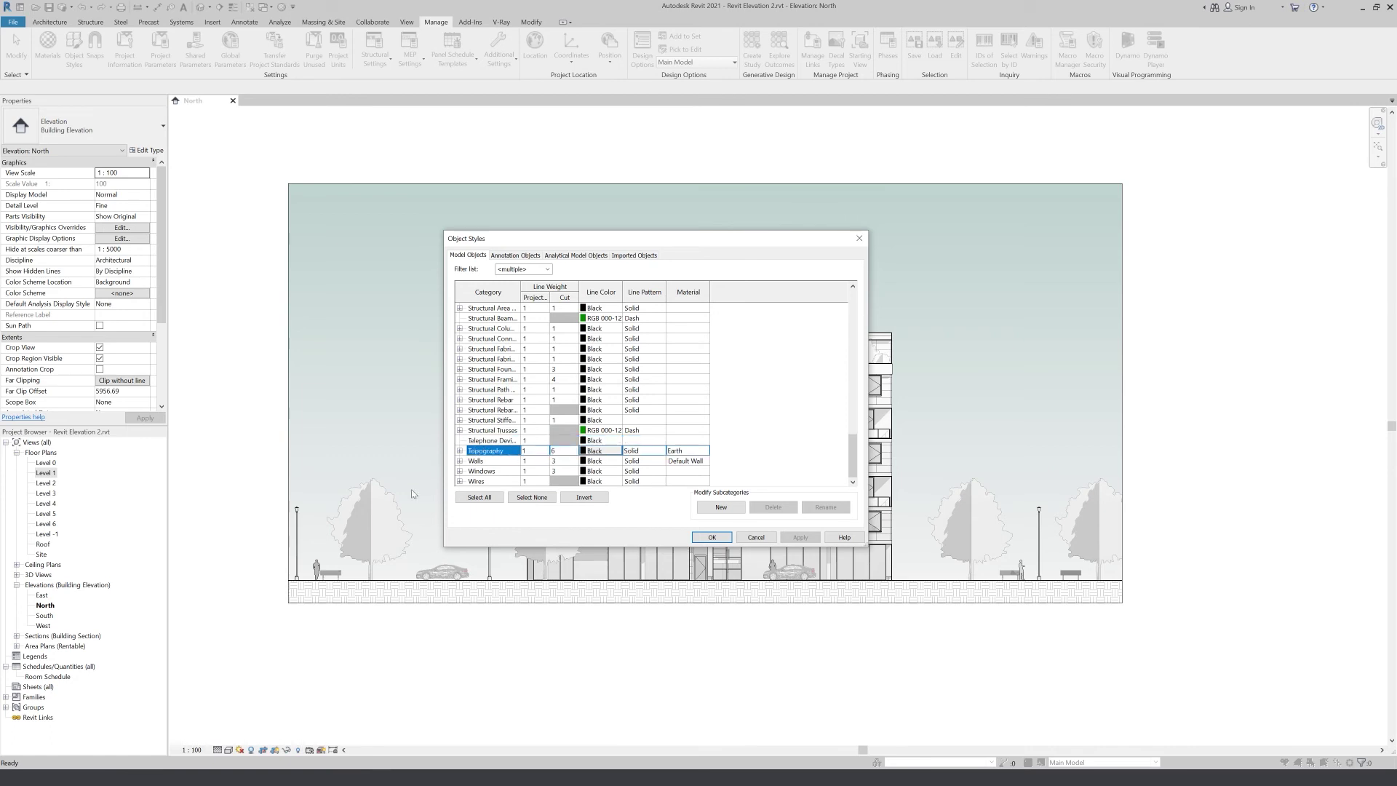
pyautogui.click(568, 451)
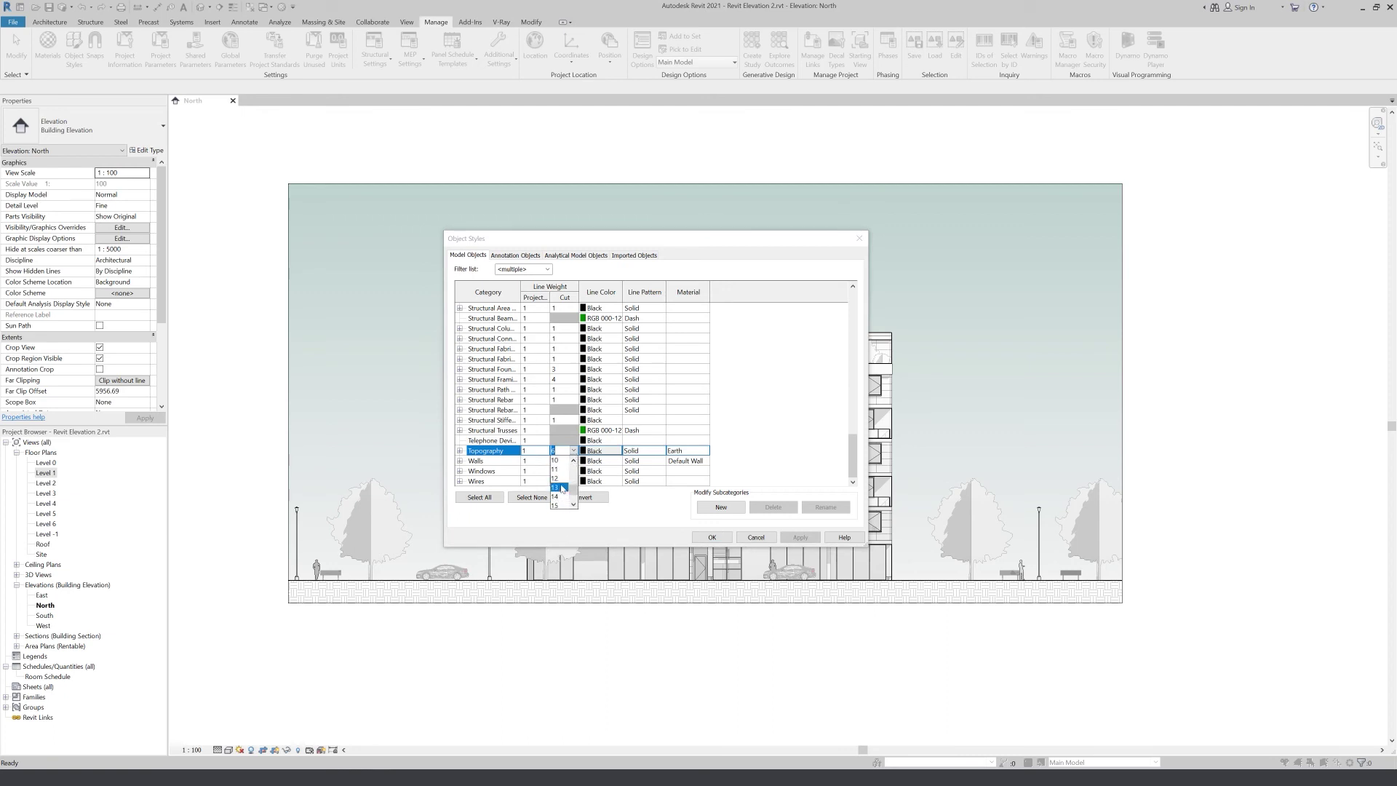
pyautogui.click(558, 470)
pyautogui.click(799, 537)
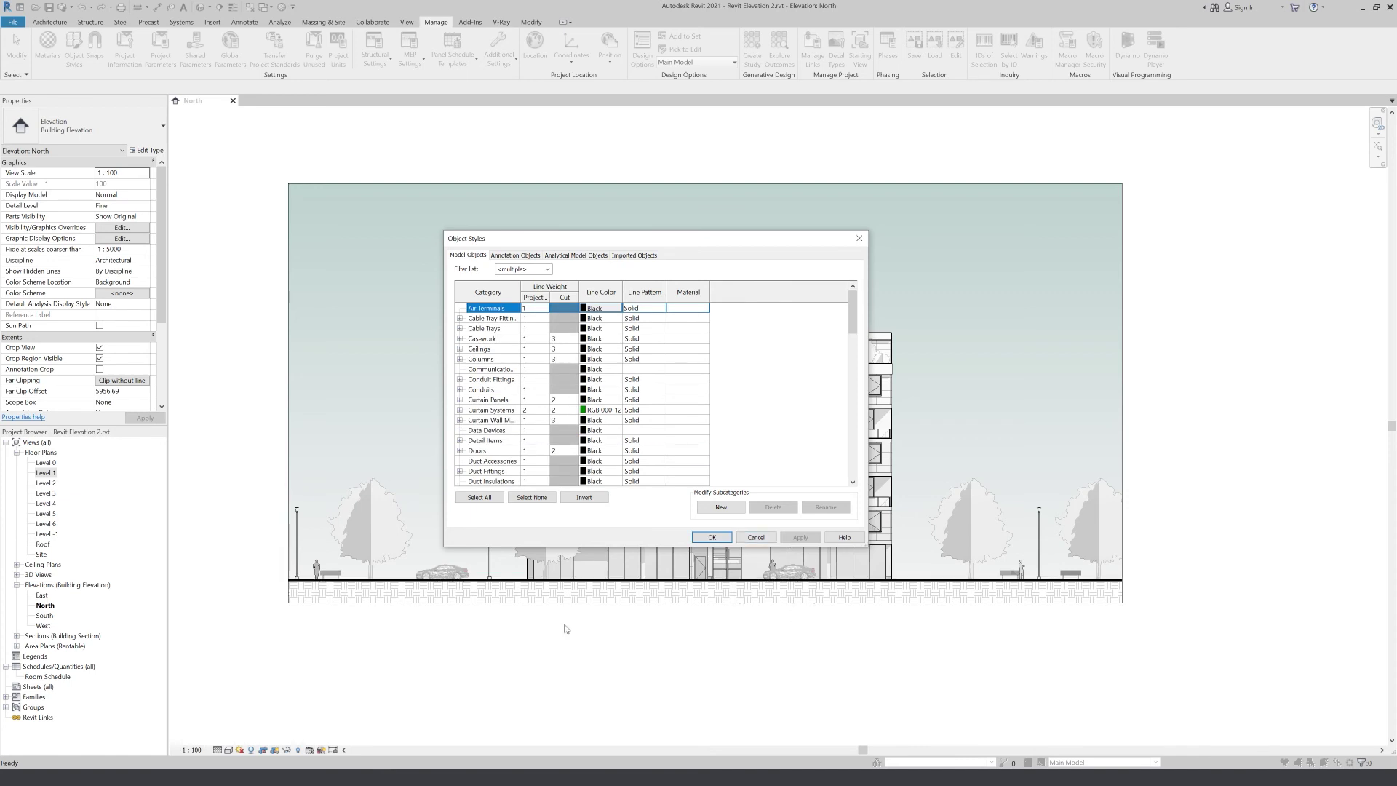
# - Change the Topography cut line weight to 8 and accept the object styles
pyautogui.scroll(-10, 568, 411)
pyautogui.click(495, 430)
pyautogui.press('t')
pyautogui.scroll(-1, 505, 442)
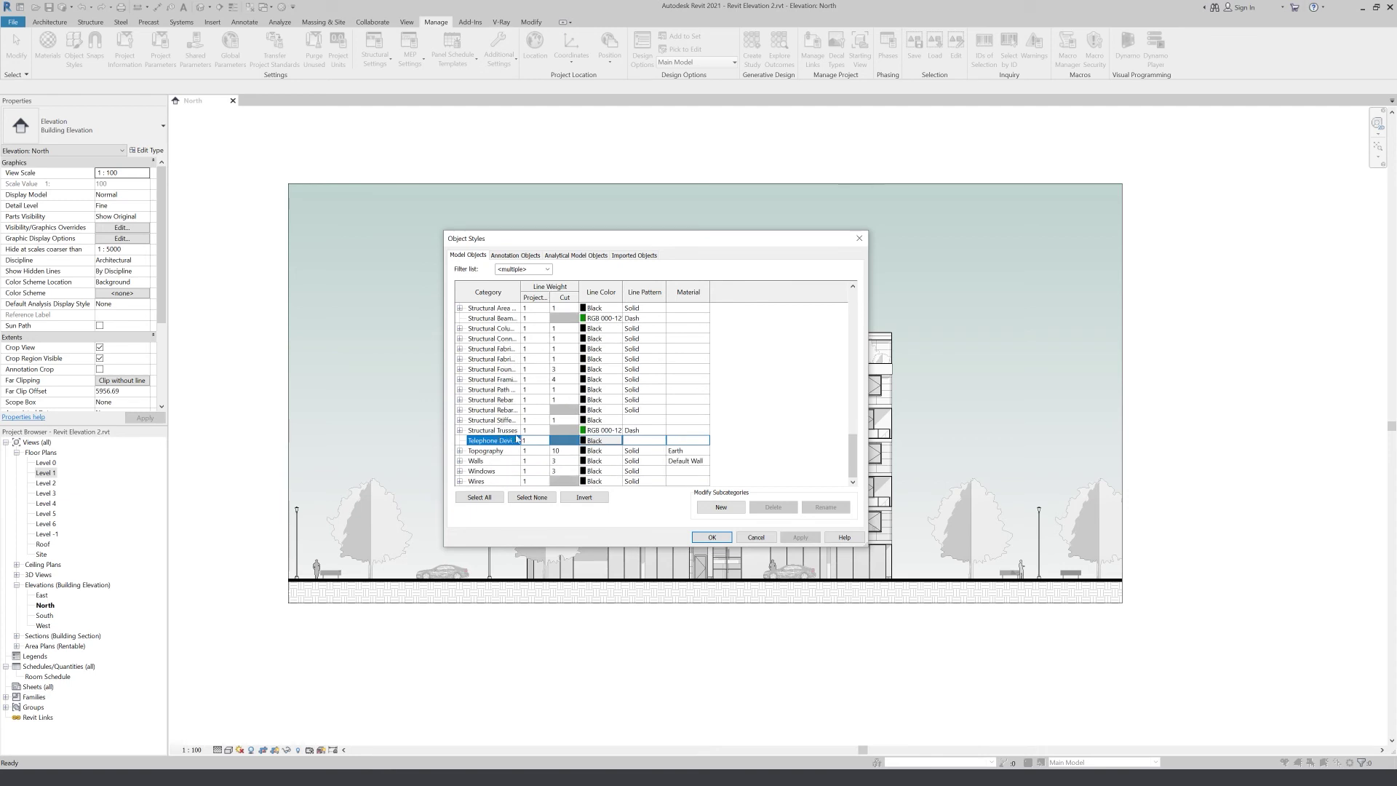
pyautogui.click(568, 453)
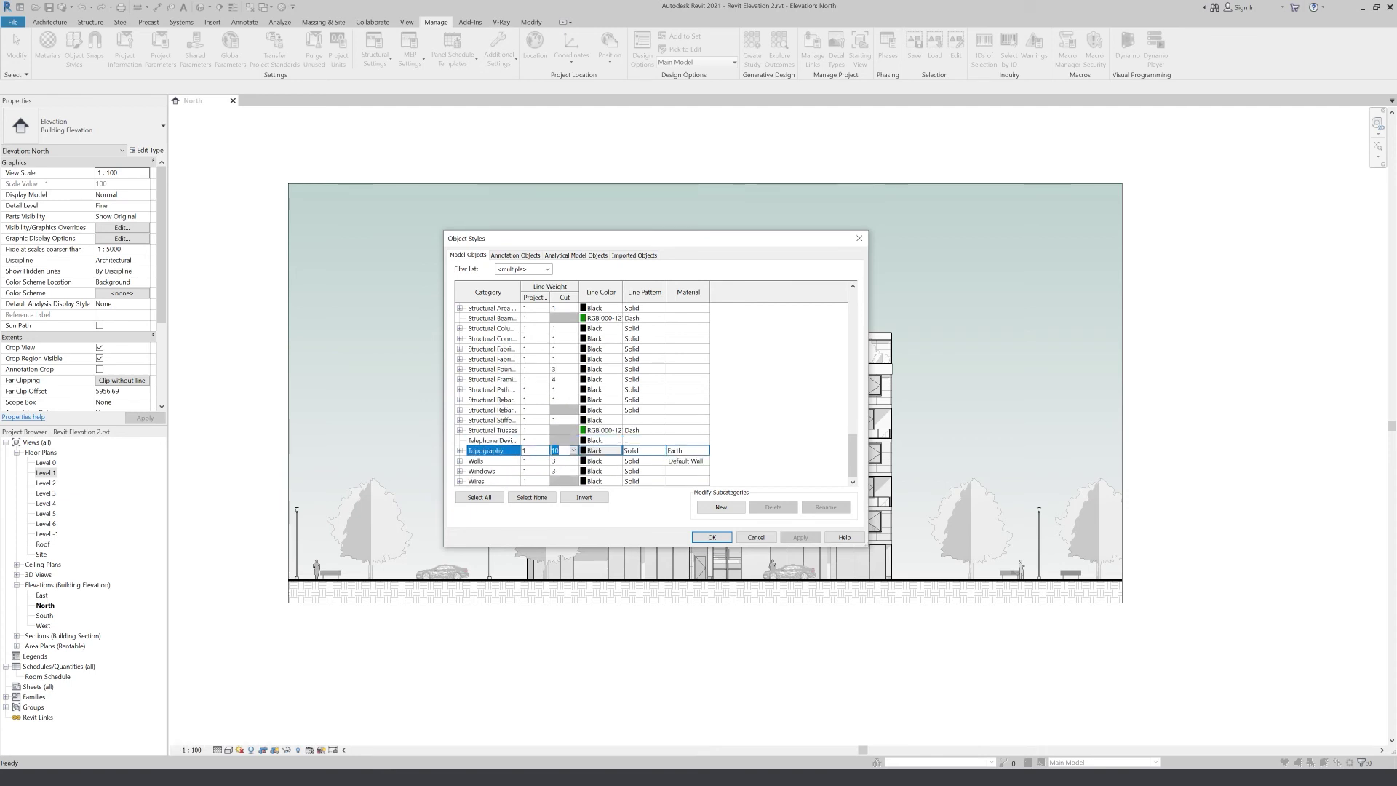
pyautogui.write('8')
pyautogui.press('Return')
pyautogui.click(800, 537)
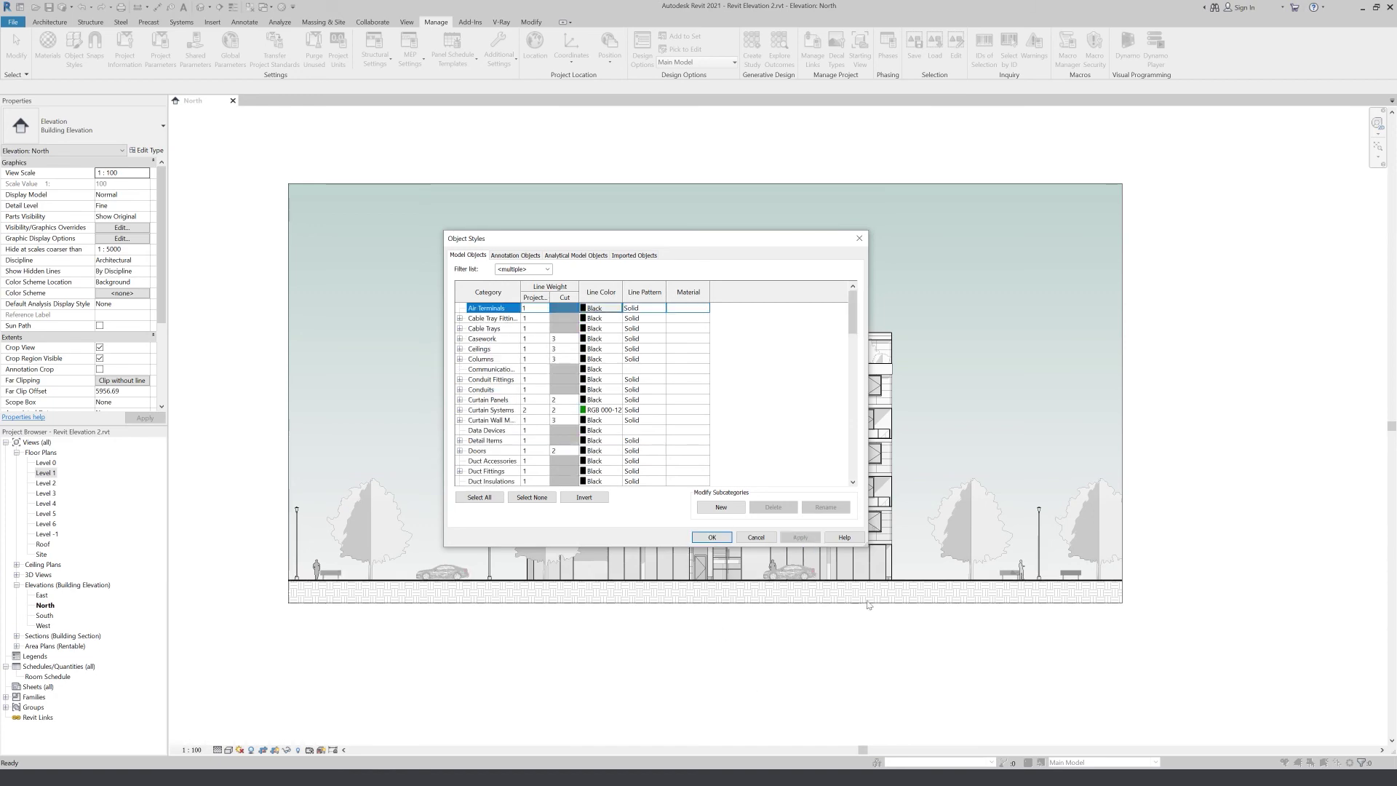
pyautogui.click(721, 538)
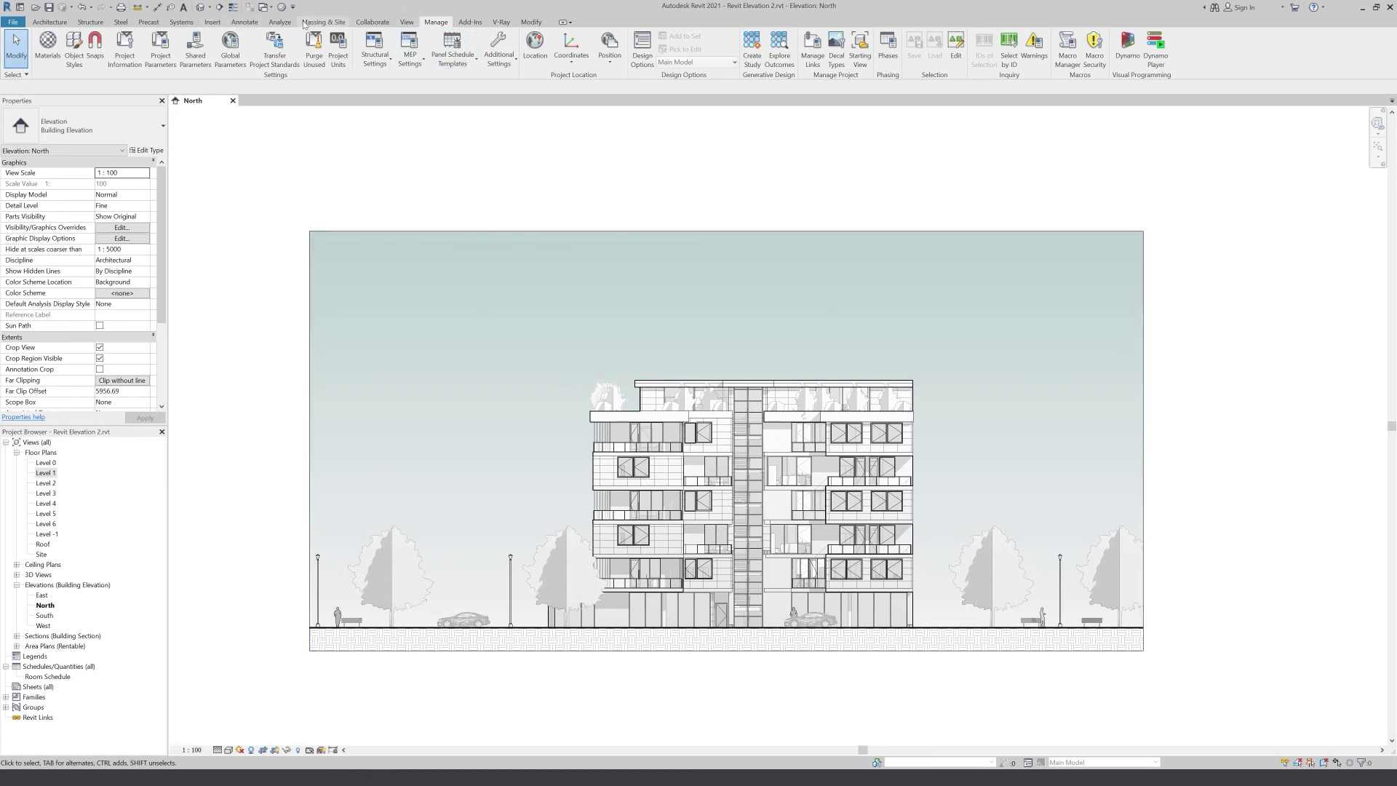
# - Import the flying-birds PNG image and place it in the sky
pyautogui.click(212, 21)
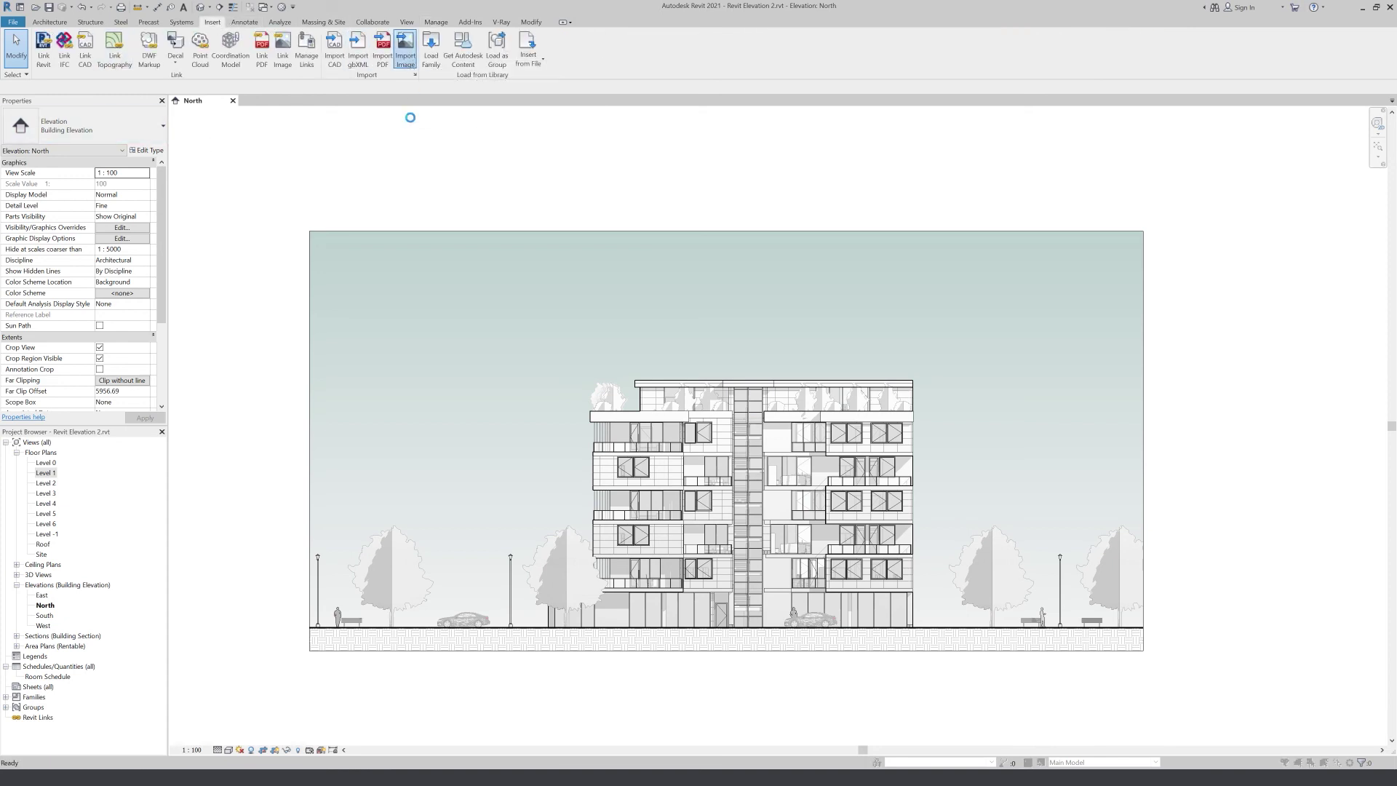
pyautogui.click(406, 51)
pyautogui.click(642, 251)
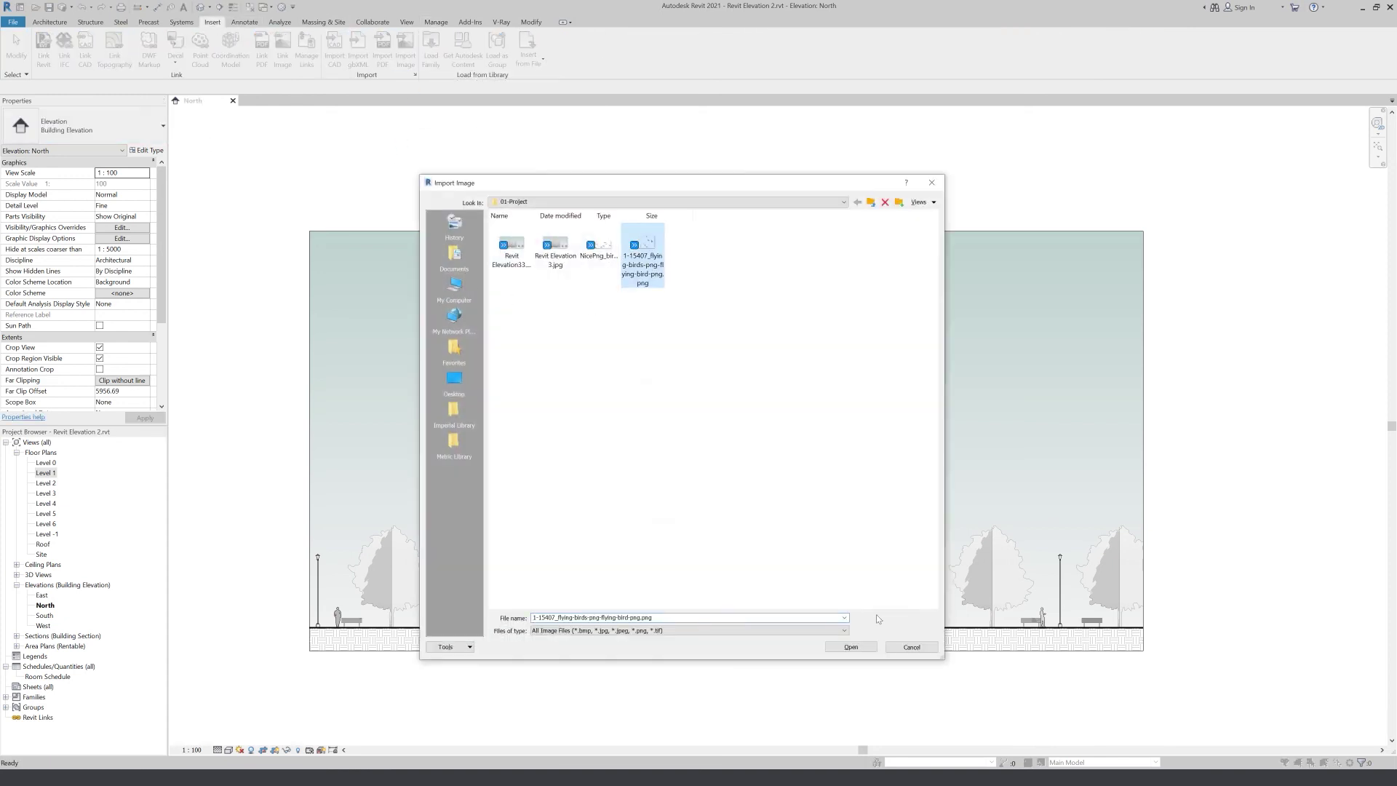
pyautogui.click(864, 650)
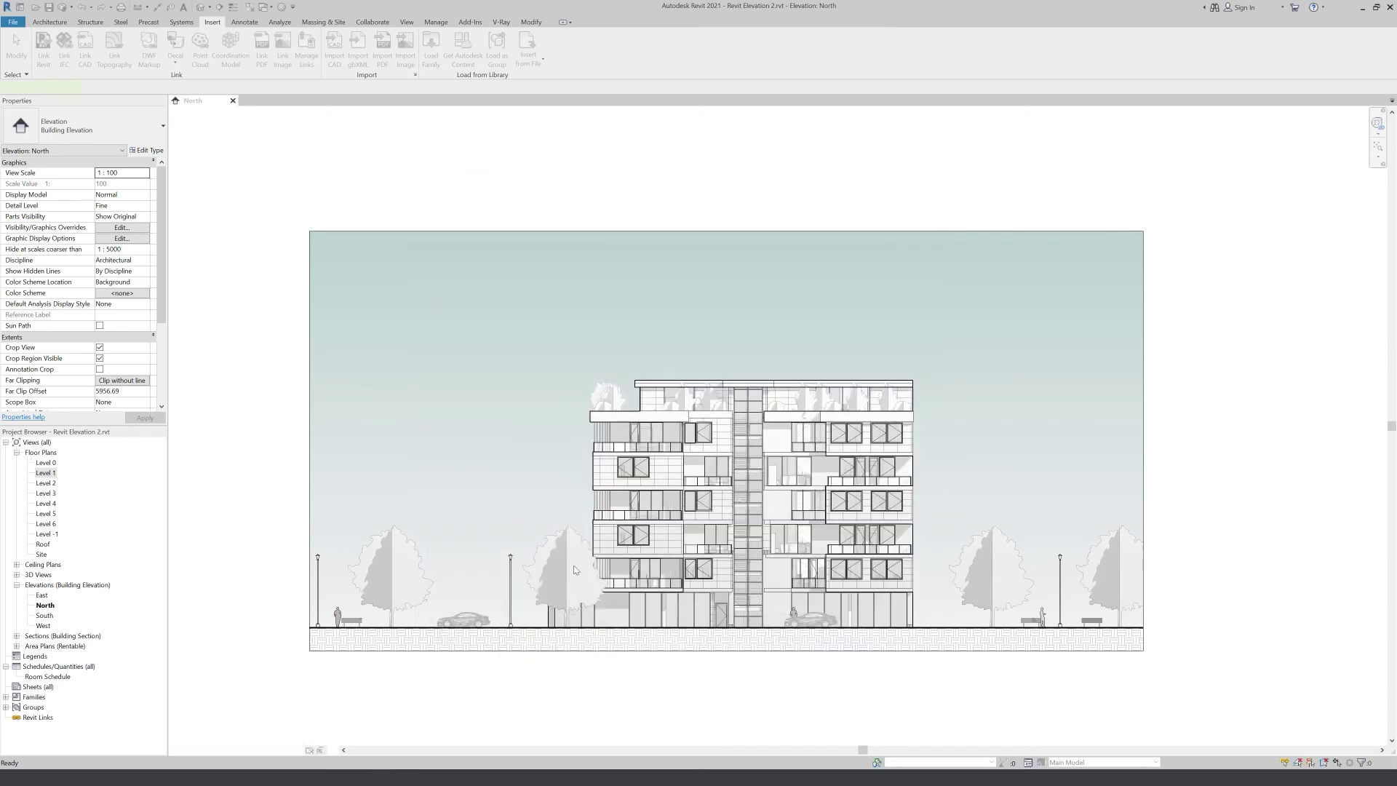
pyautogui.click(448, 308)
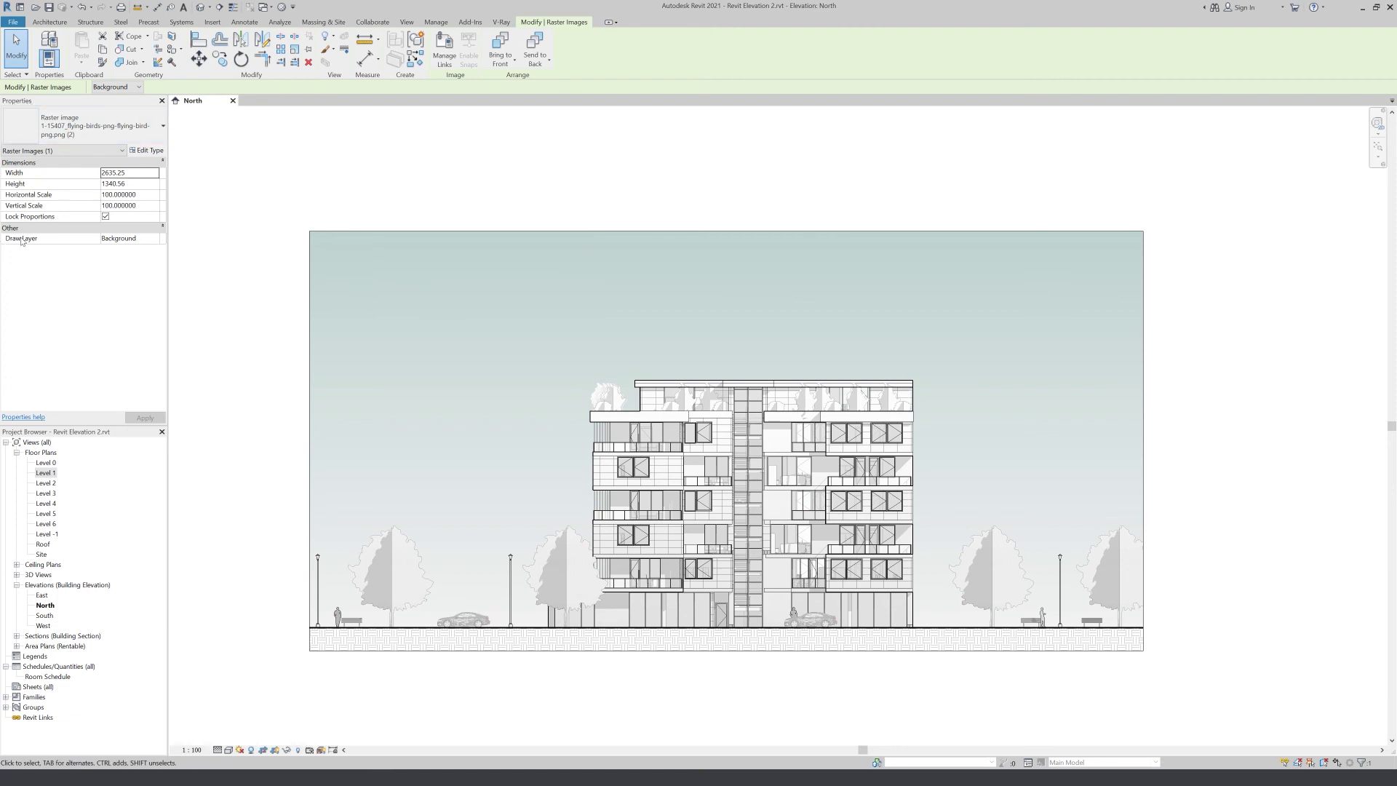
# - Set the bird image's Draw Layer to Foreground and apply it
pyautogui.click(151, 238)
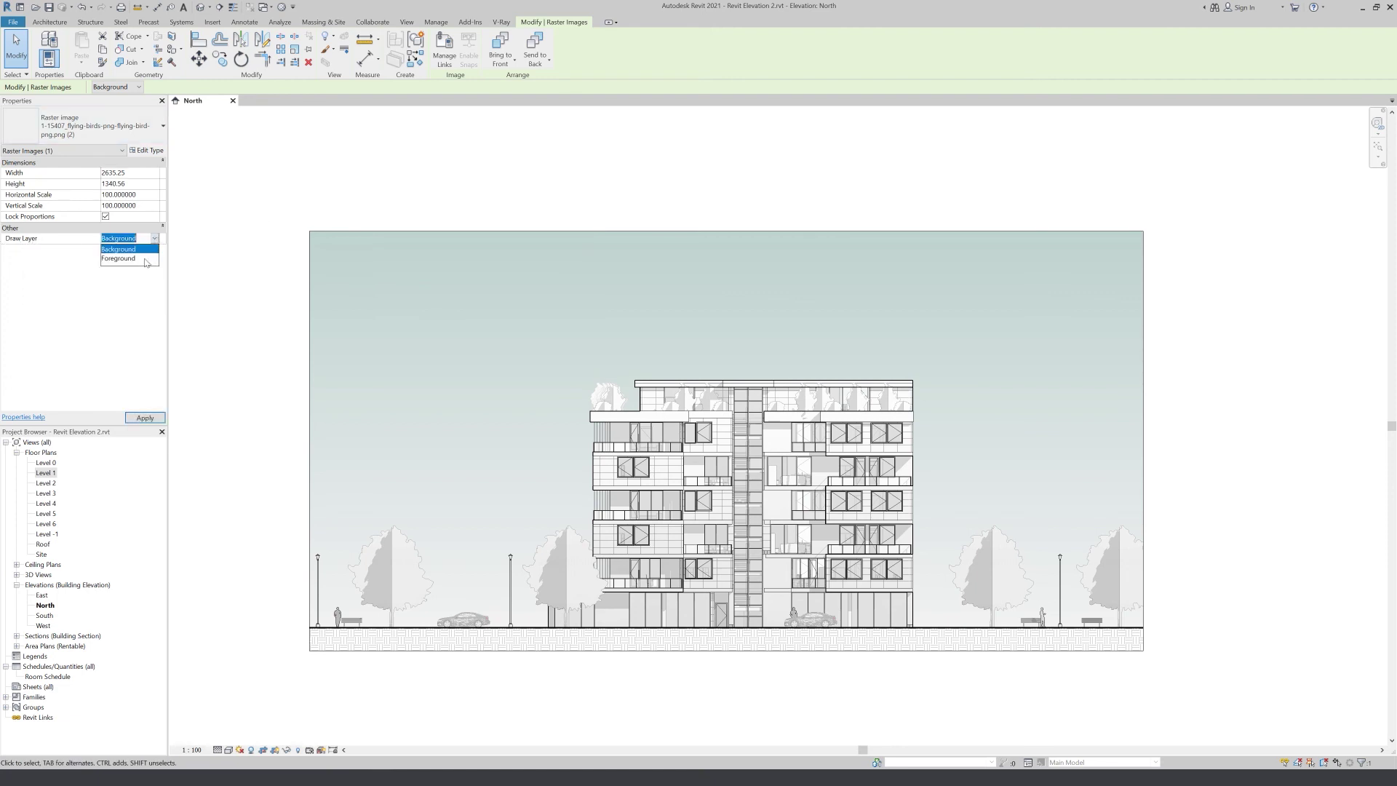
pyautogui.click(124, 259)
pyautogui.click(160, 418)
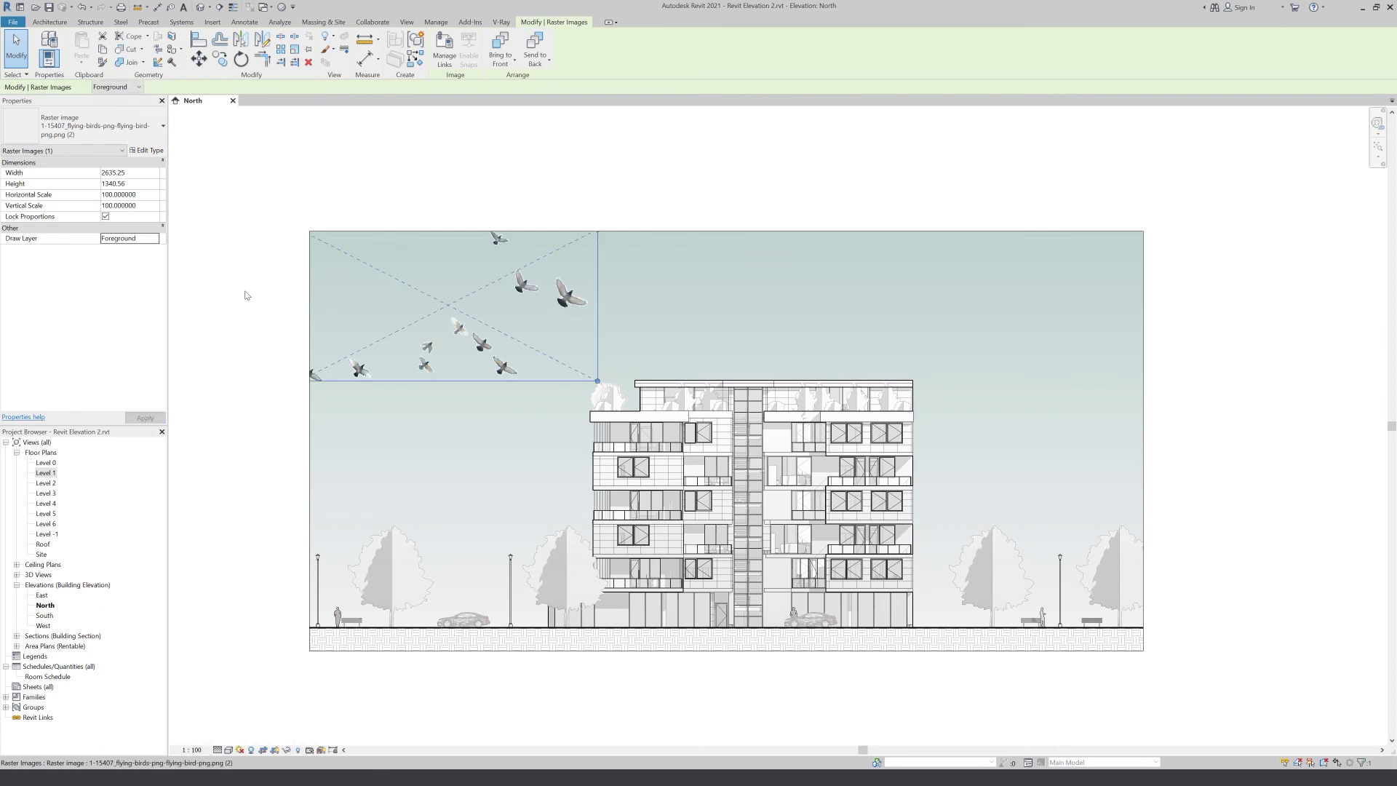
pyautogui.moveTo(562, 280)
pyautogui.mouseDown()
pyautogui.moveTo(600, 297)
pyautogui.moveTo(539, 338)
pyautogui.moveTo(550, 356)
pyautogui.mouseUp()
pyautogui.press('Escape')
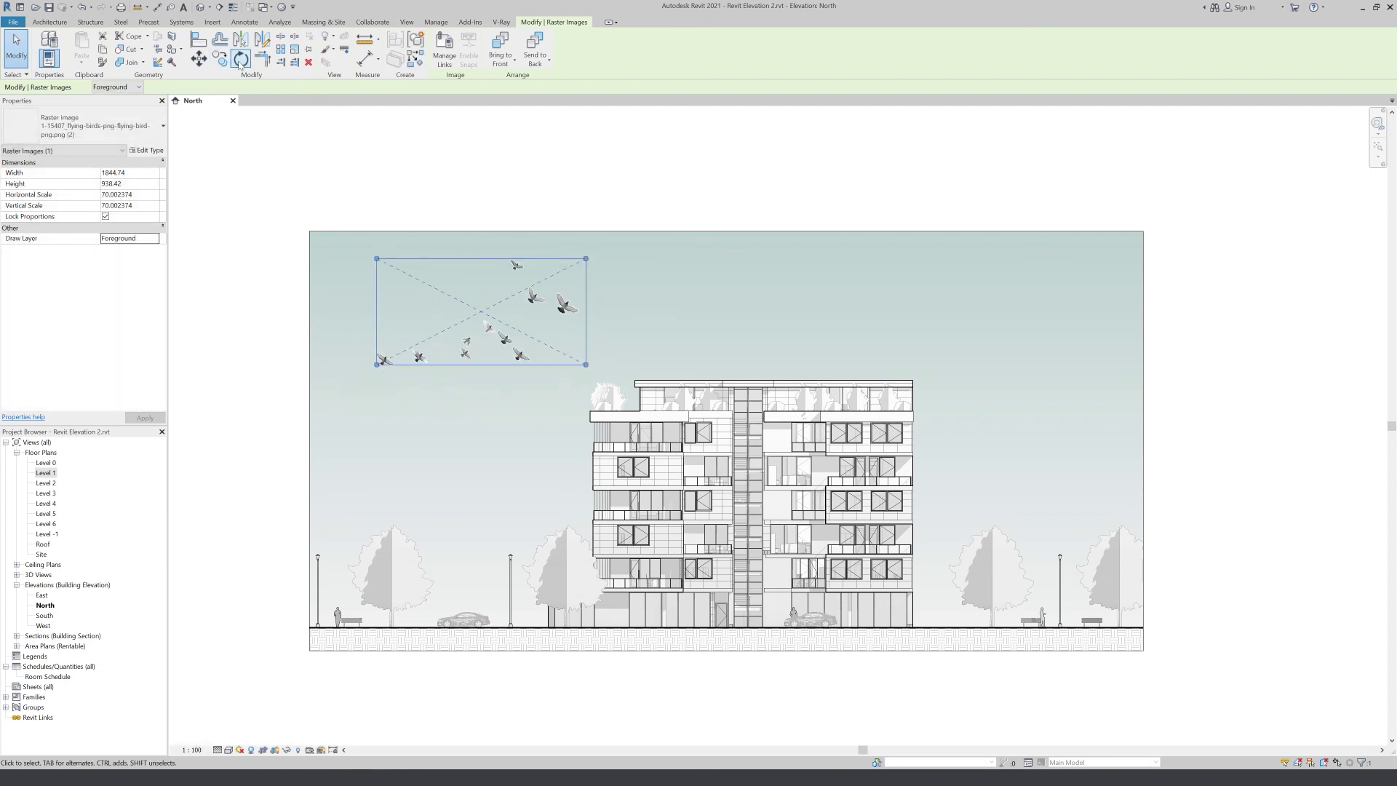
# - Rotate the birds about 16° counter-clockwise, then shrink and reposition them left of the building
pyautogui.click(241, 59)
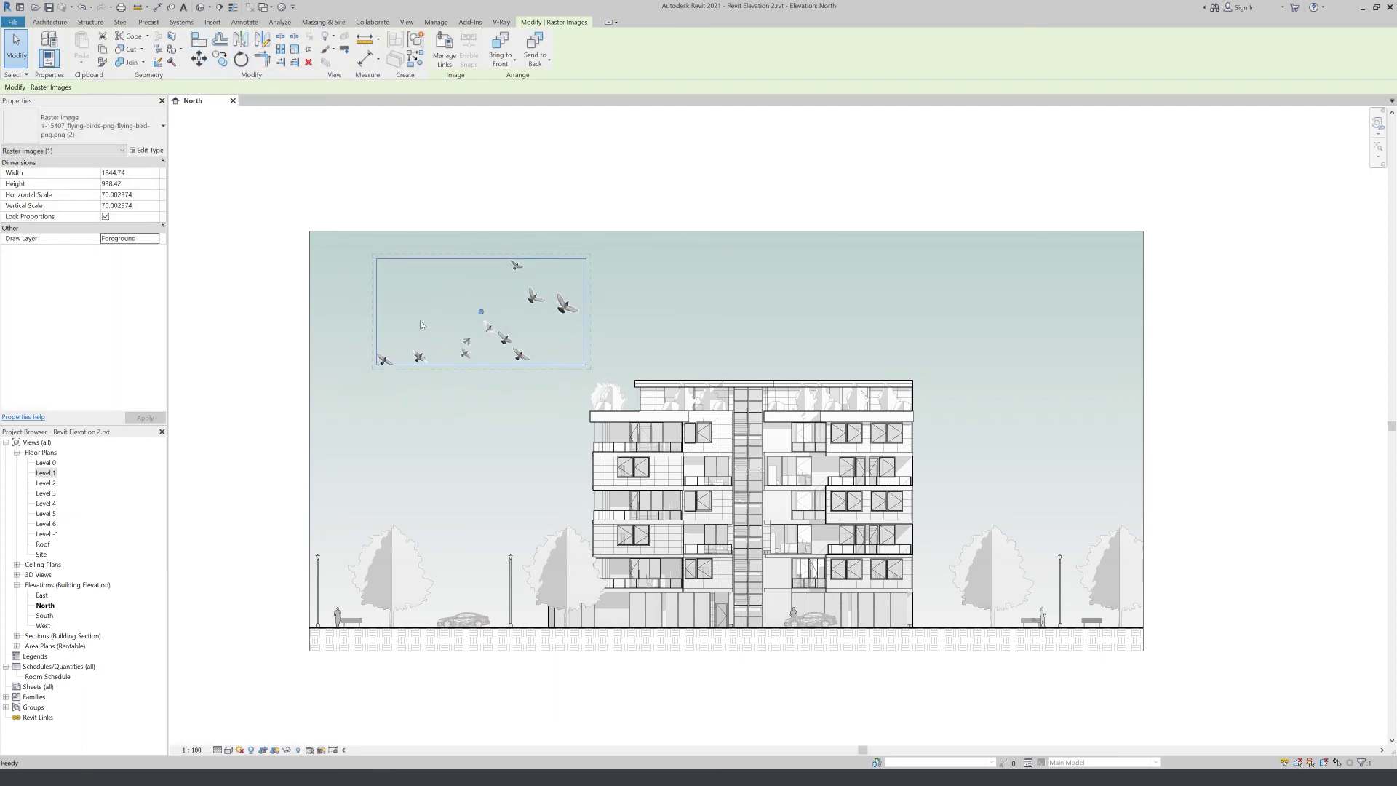
pyautogui.click(470, 405)
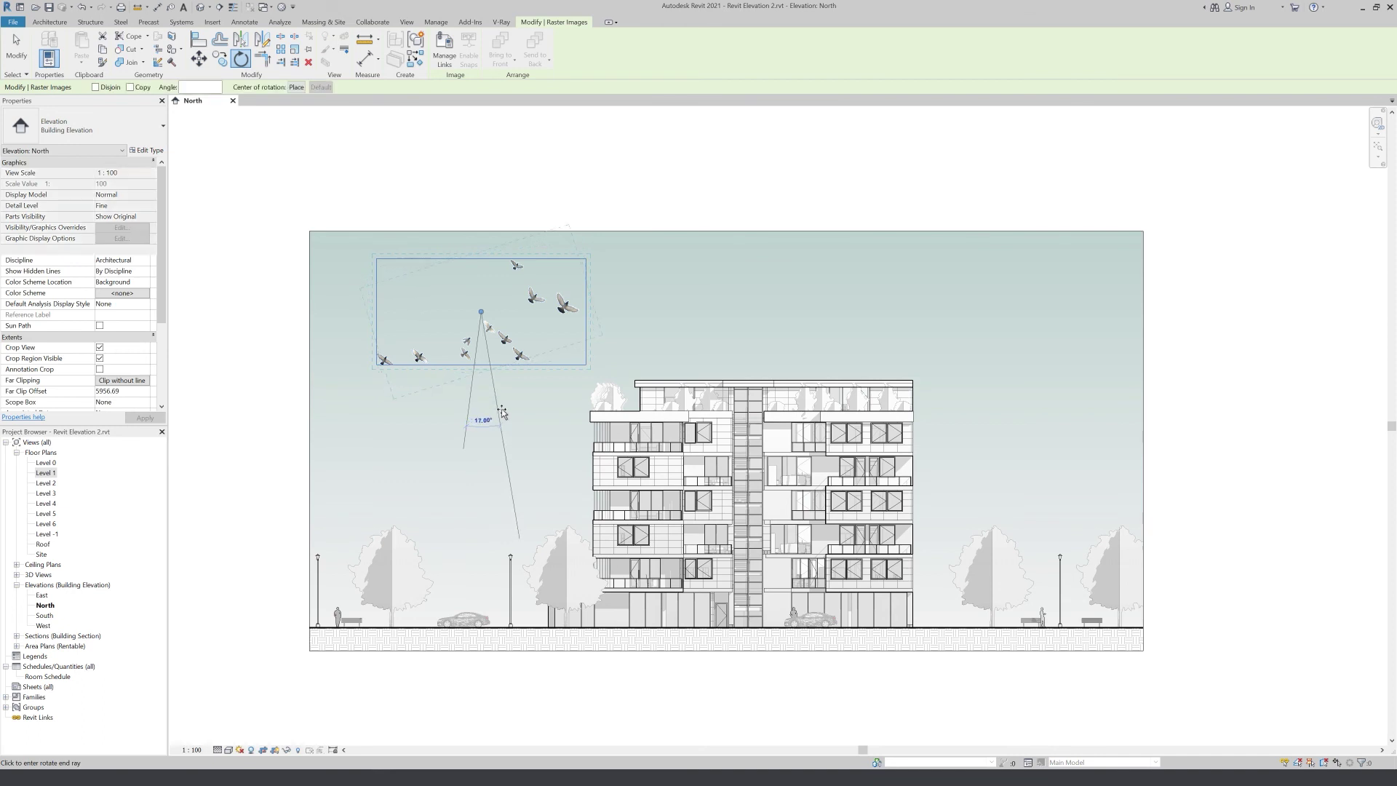
pyautogui.click(496, 405)
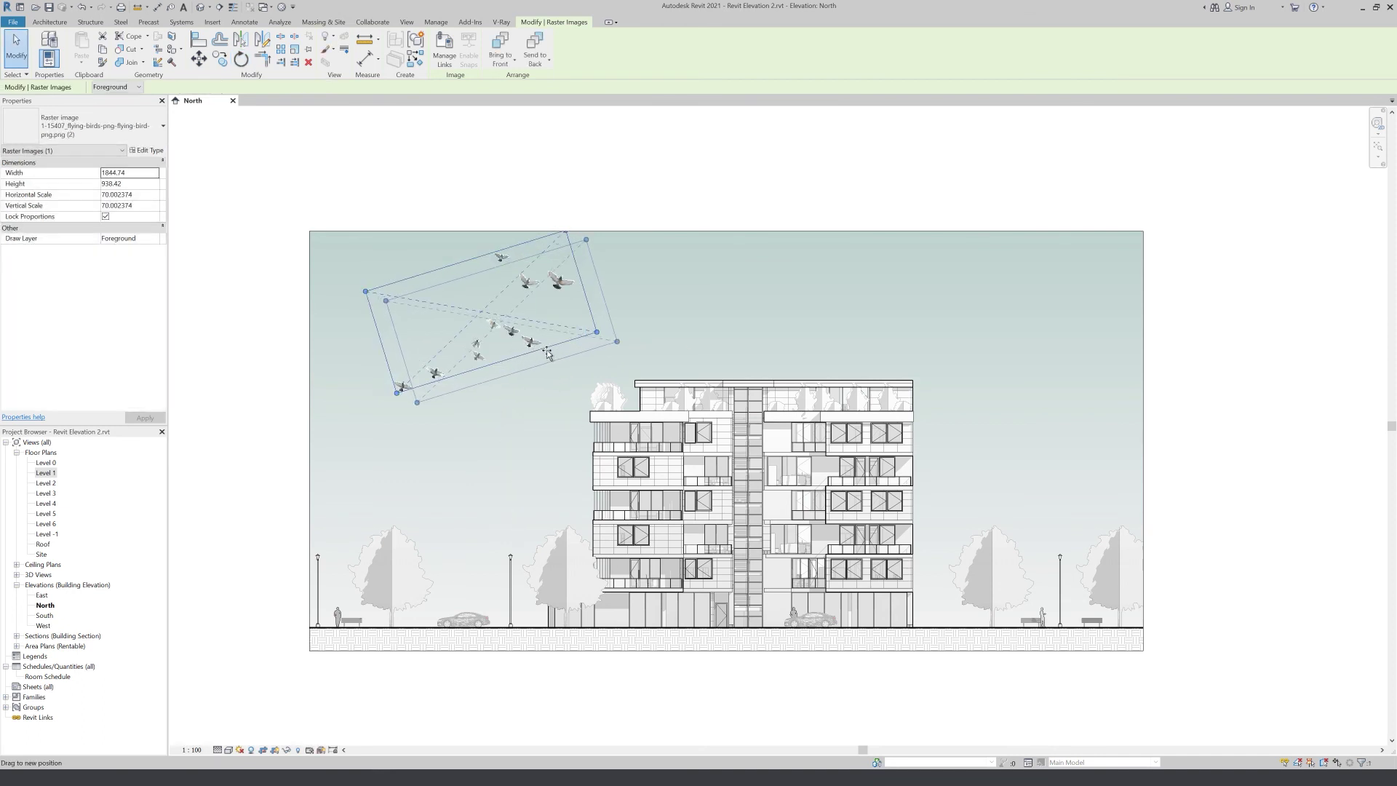
pyautogui.moveTo(571, 236)
pyautogui.mouseDown()
pyautogui.moveTo(591, 248)
pyautogui.moveTo(582, 256)
pyautogui.mouseUp()
pyautogui.moveTo(543, 358); pyautogui.dragTo(519, 343)
pyautogui.click(473, 211)
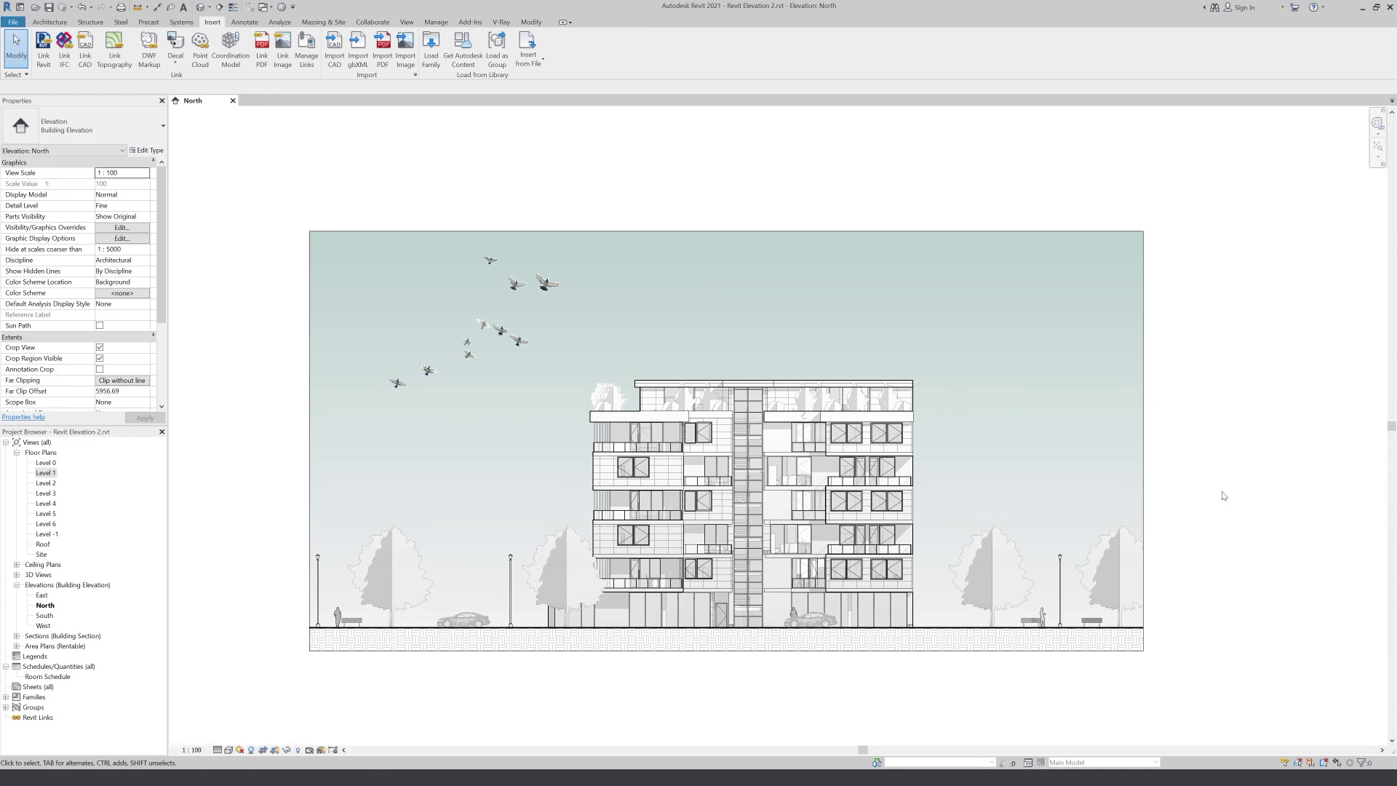
pyautogui.scroll(1, 1174, 507)
pyautogui.moveTo(827, 595); pyautogui.dragTo(927, 592, button='middle')
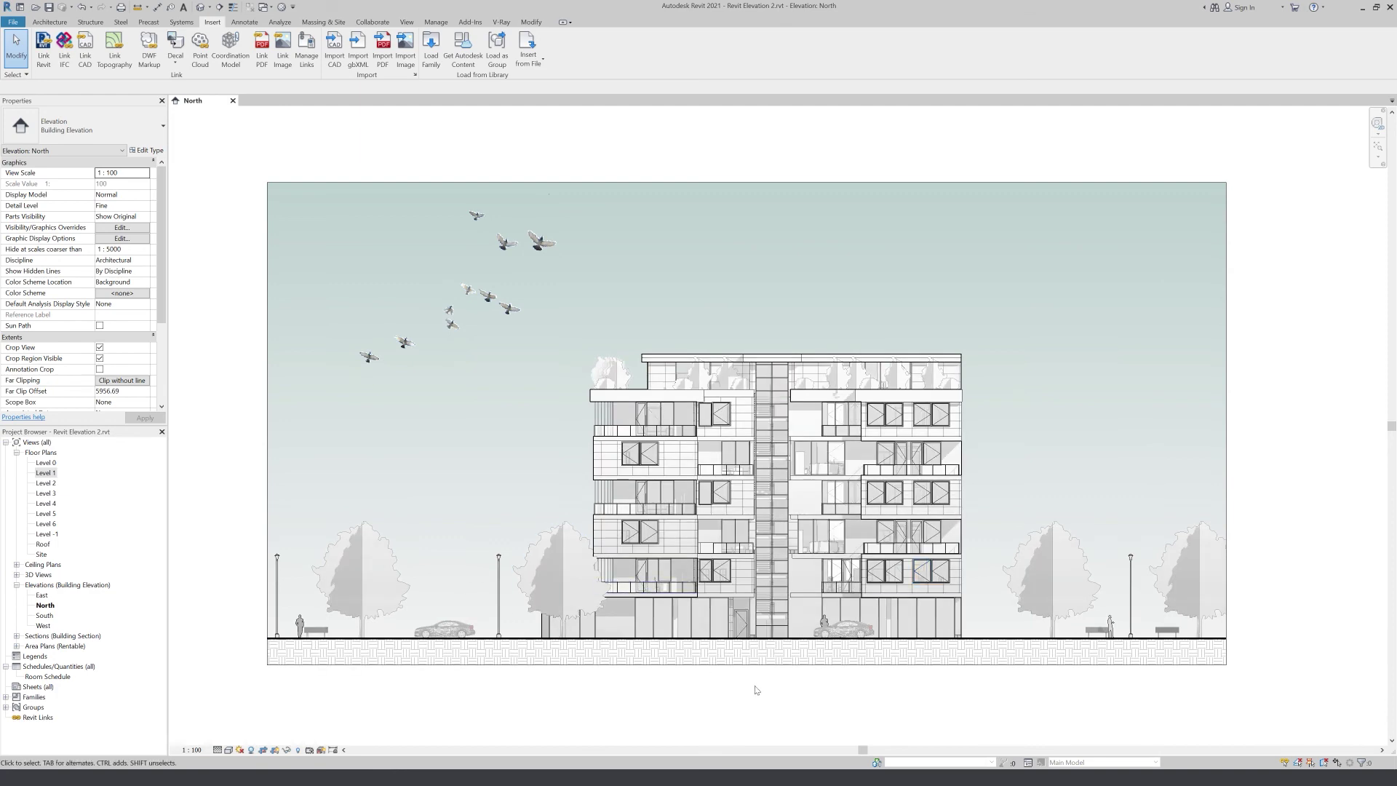
pyautogui.scroll(1, 756, 689)
pyautogui.moveTo(759, 622); pyautogui.dragTo(770, 684, button='middle')
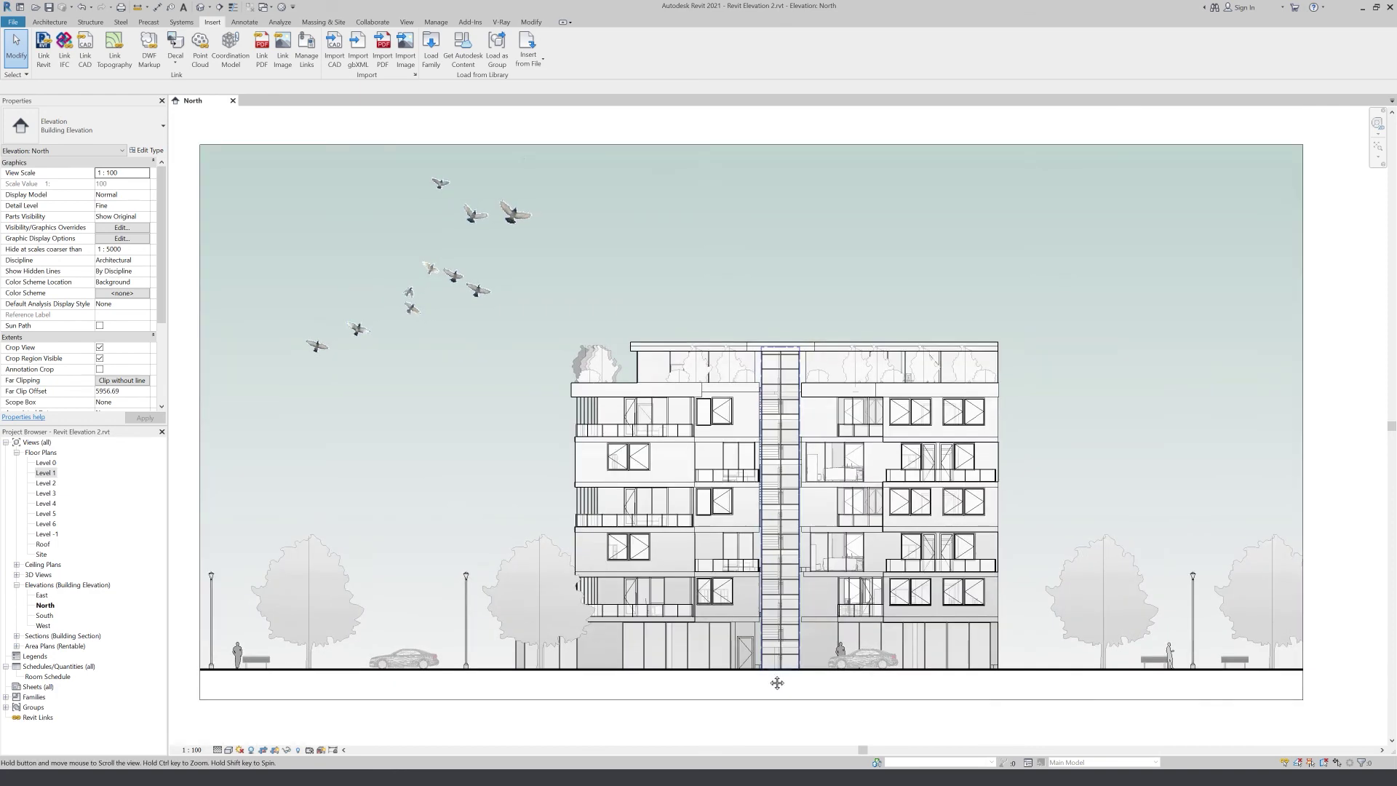